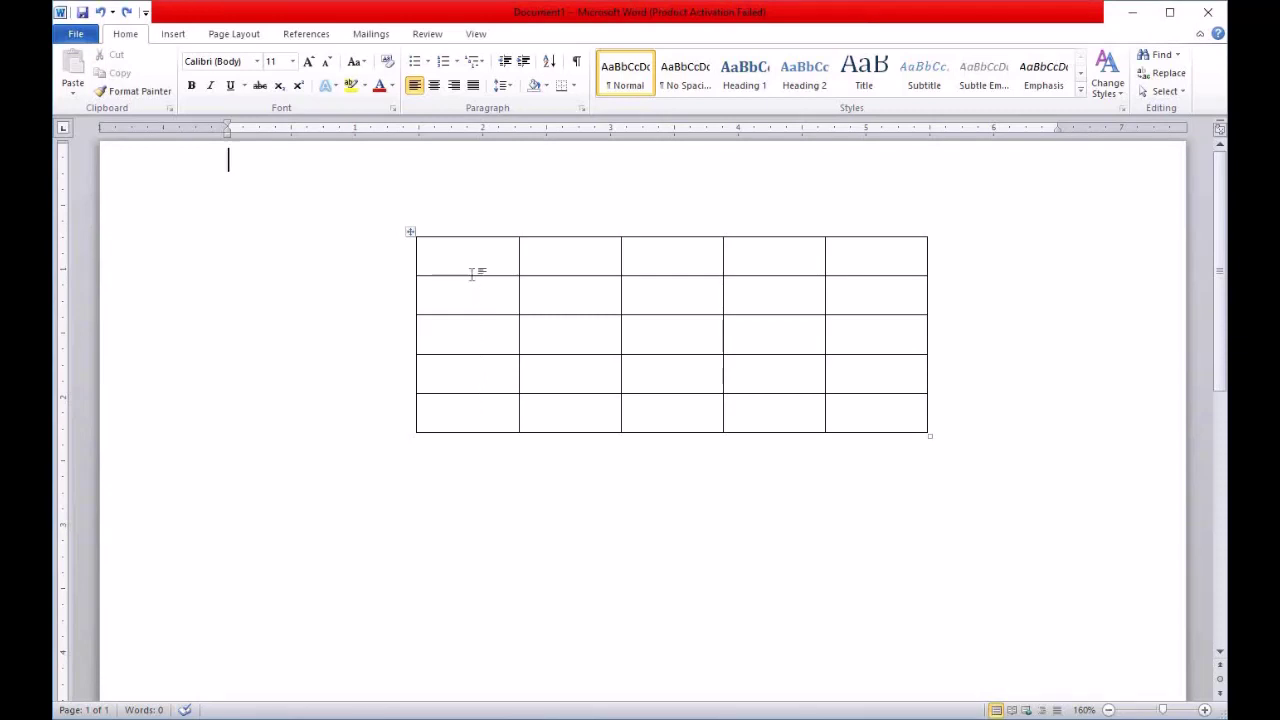
Highlight the table's first column and then its first row to tell columns and rows apart.
drag(451, 257, 490, 415)
click(560, 451)
drag(467, 251, 871, 251)
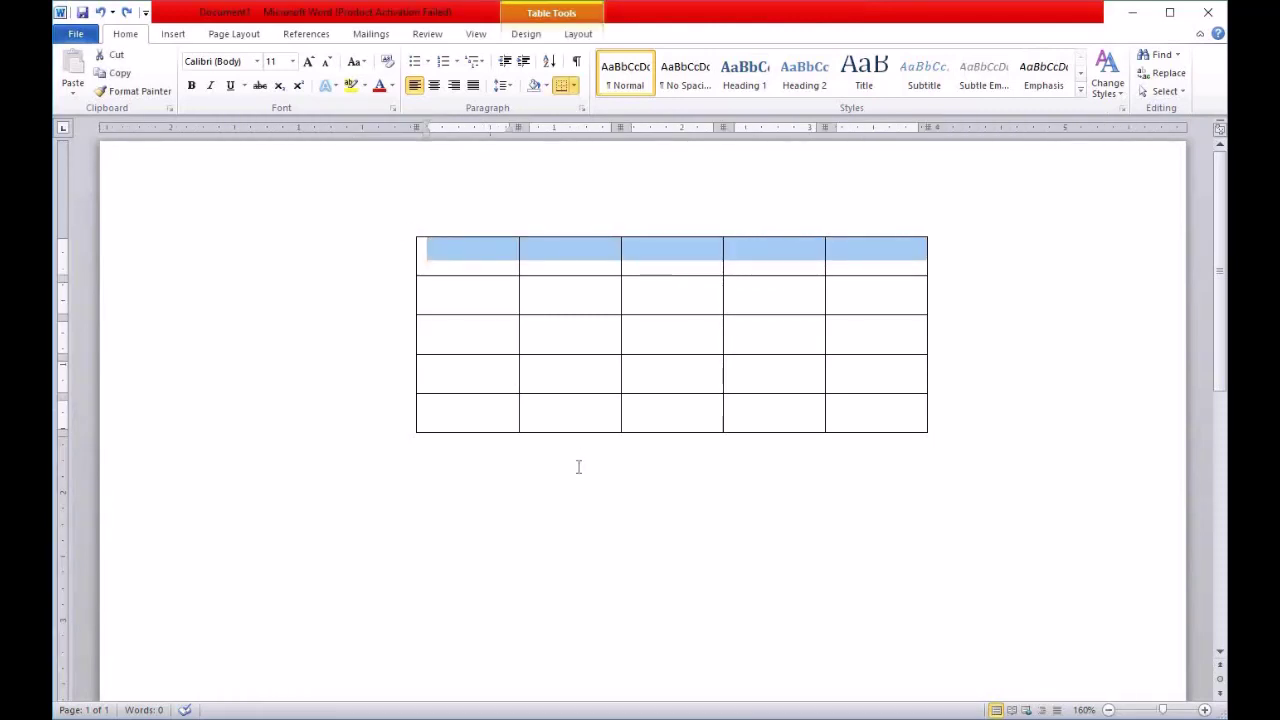
click(563, 466)
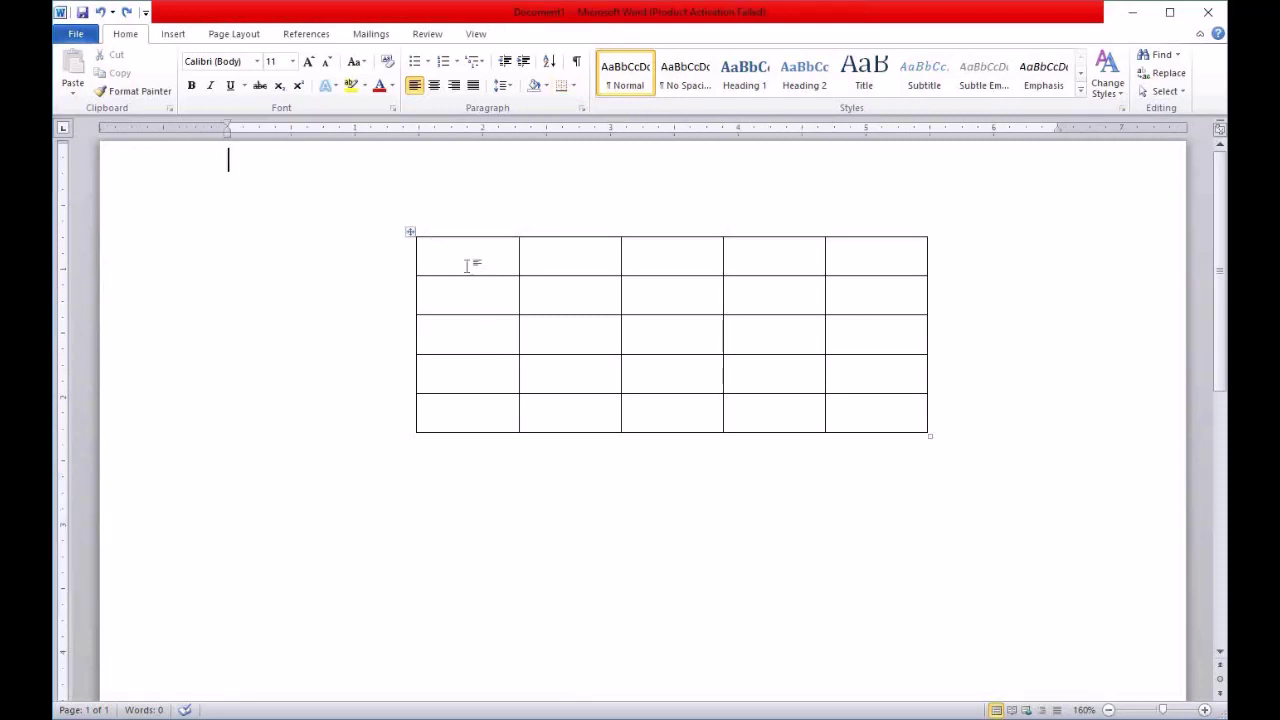
Point out individual cells in the table's first two rows, starting from the first cell.
click(423, 251)
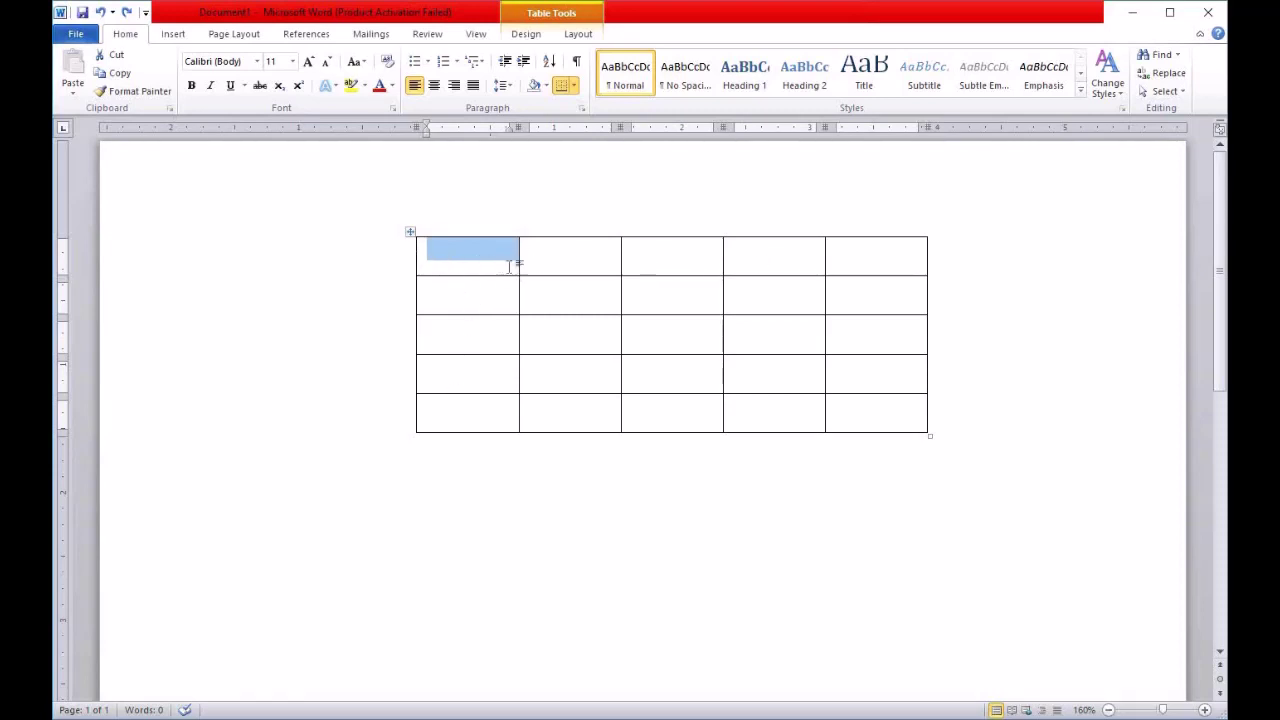
click(466, 257)
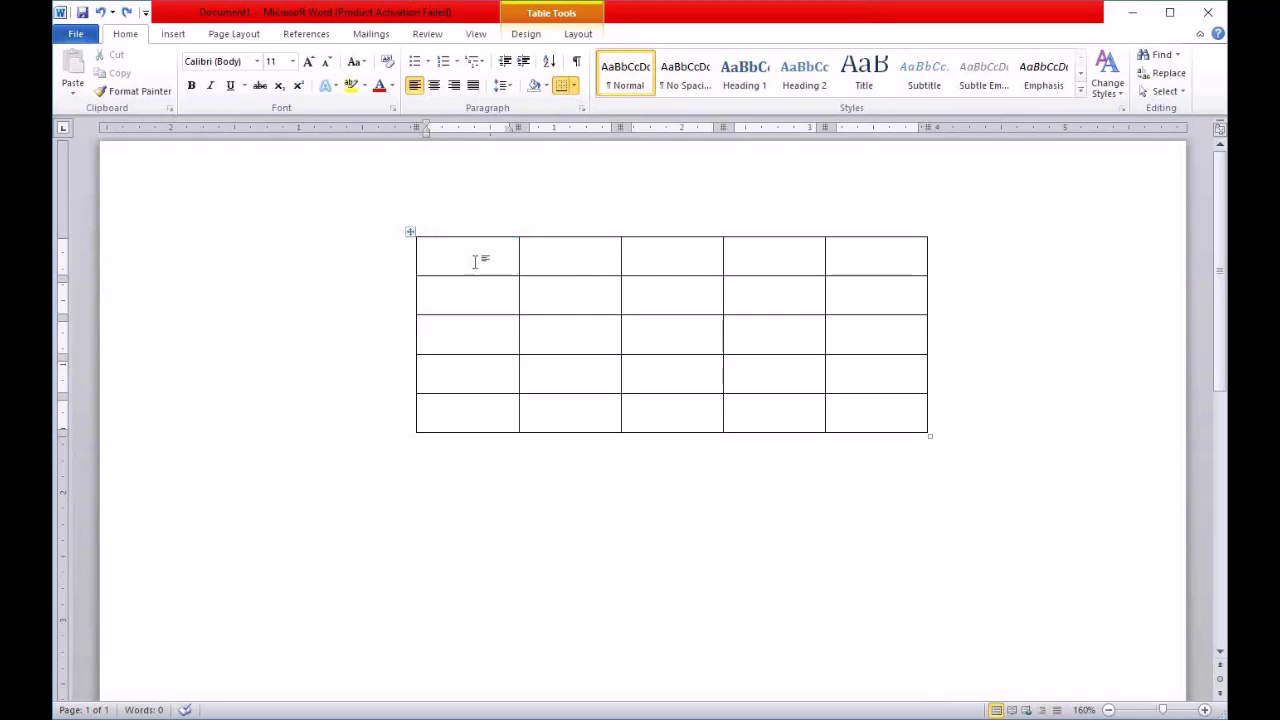
click(589, 259)
click(667, 254)
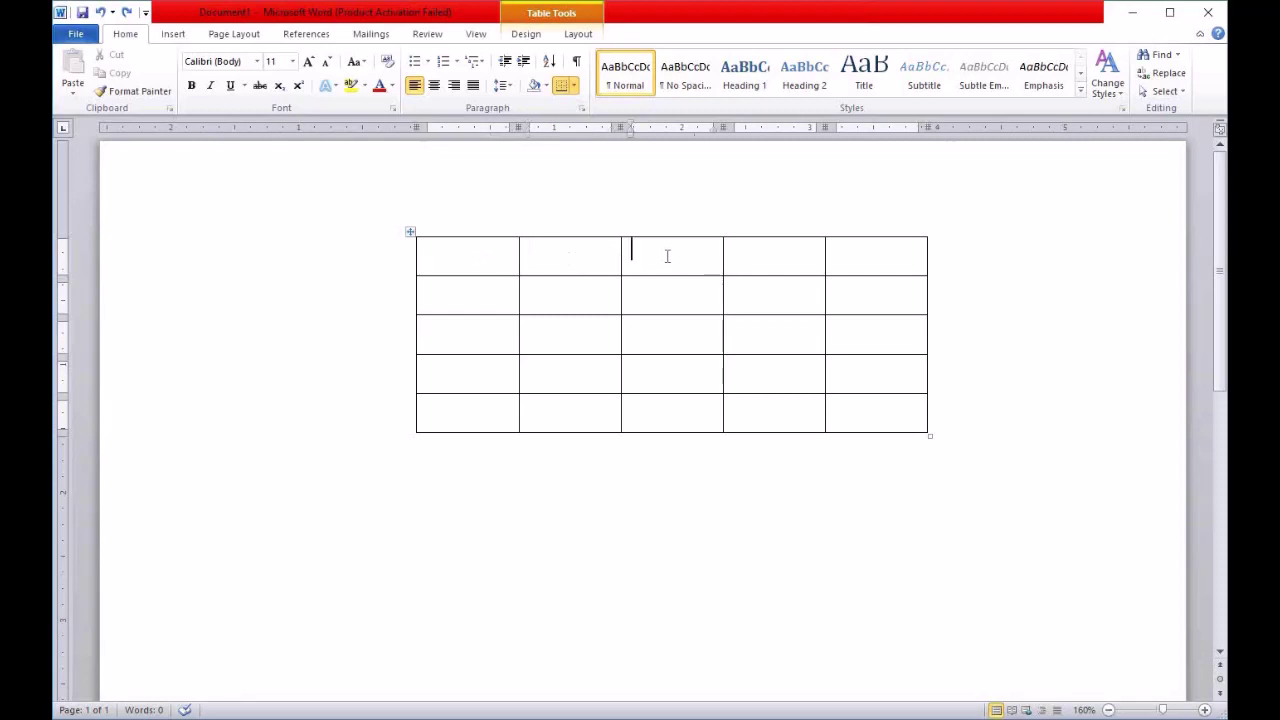
click(758, 251)
click(751, 298)
click(668, 300)
click(585, 300)
drag(471, 260, 472, 285)
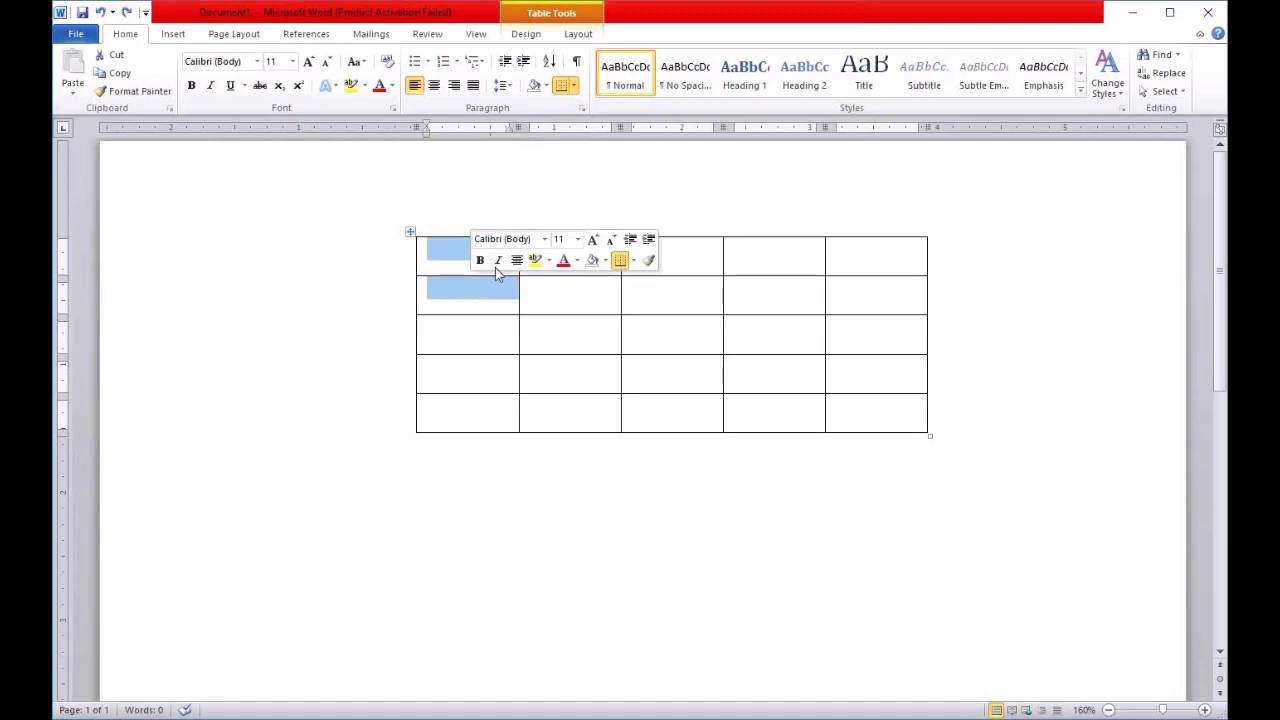
click(373, 278)
Go through the table's cells across the first row, followed by those down the first column.
click(463, 264)
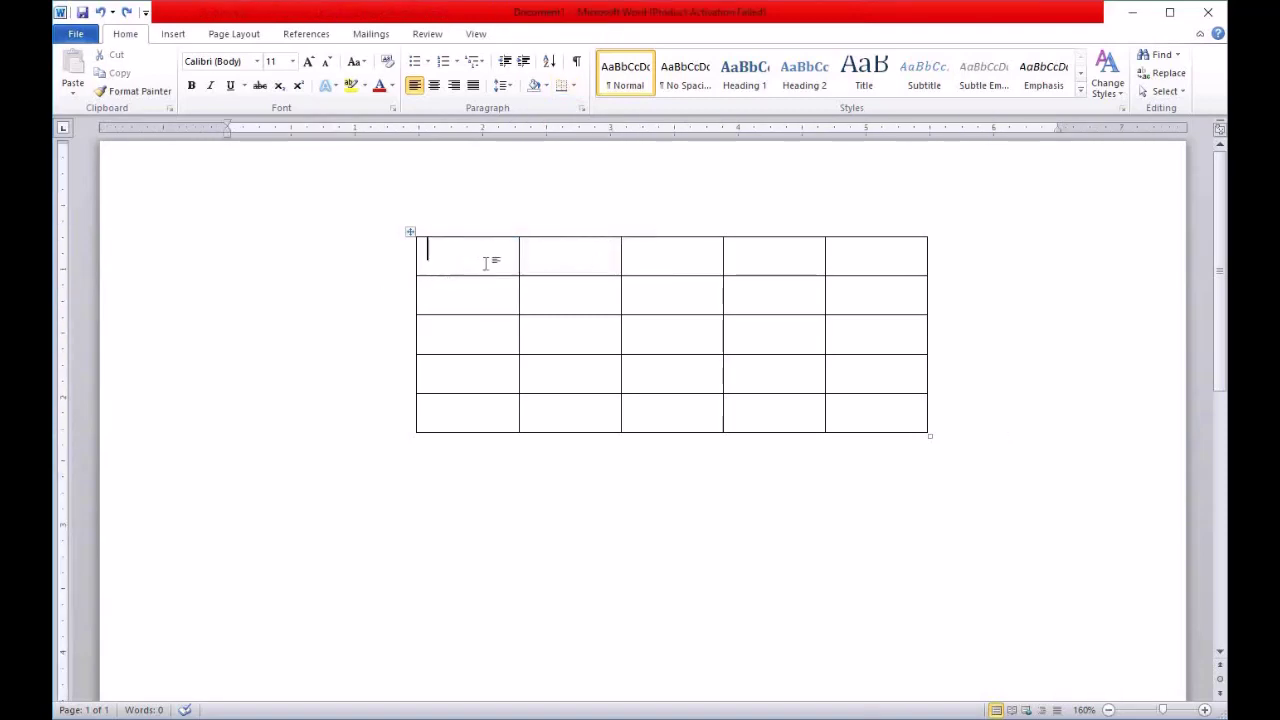
click(568, 260)
click(706, 259)
click(791, 254)
click(857, 254)
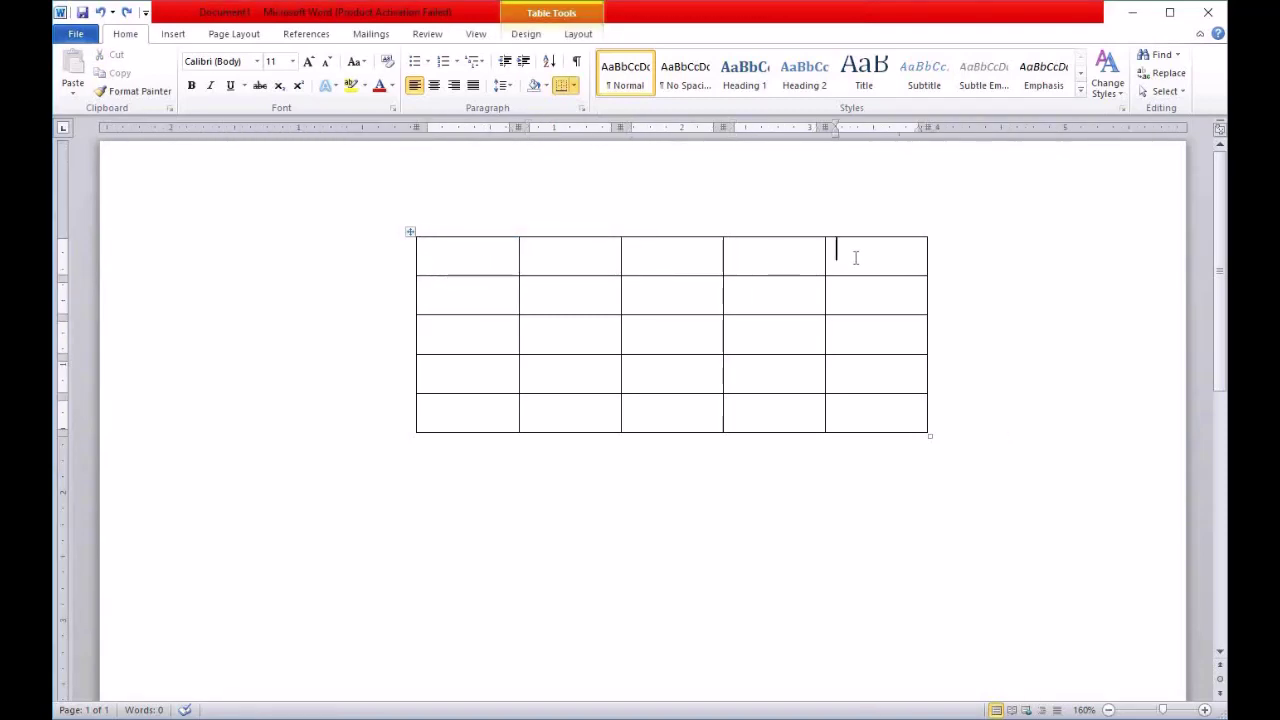
click(449, 261)
click(451, 300)
click(453, 335)
click(454, 383)
click(457, 415)
Select the entire five-by-five table and delete it from the document.
drag(463, 257, 926, 436)
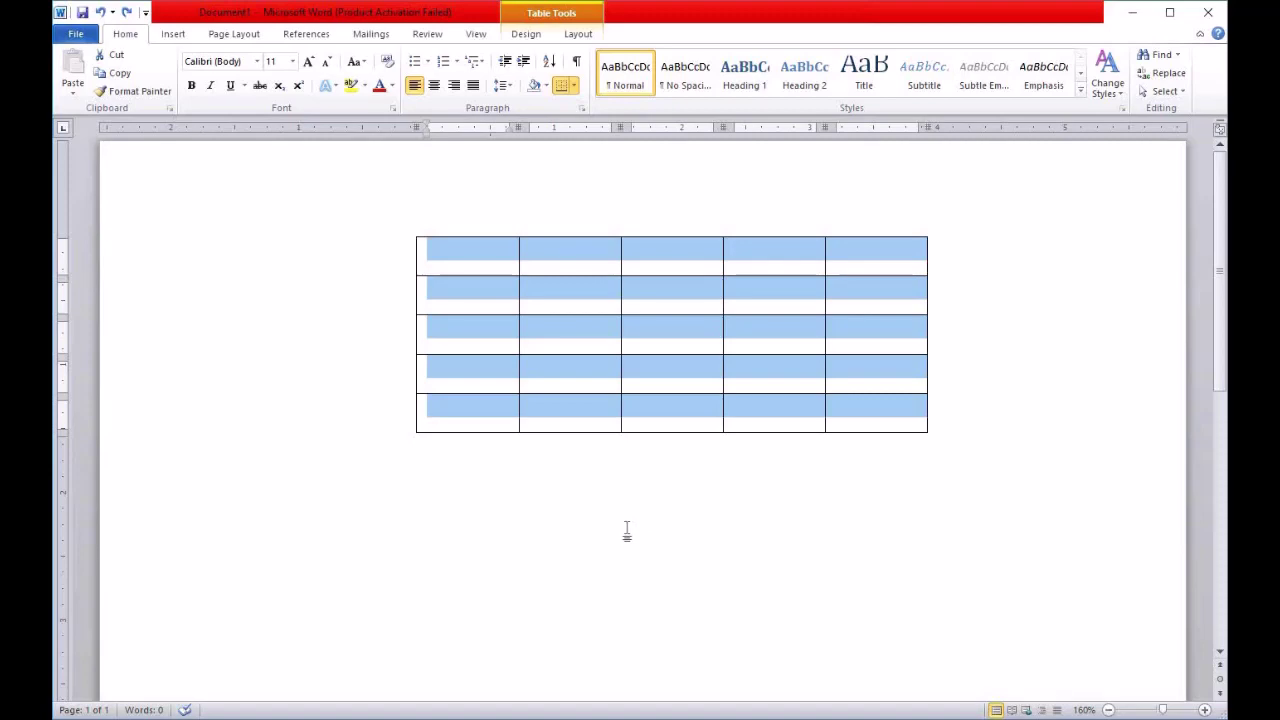
key(ctrl+Home)
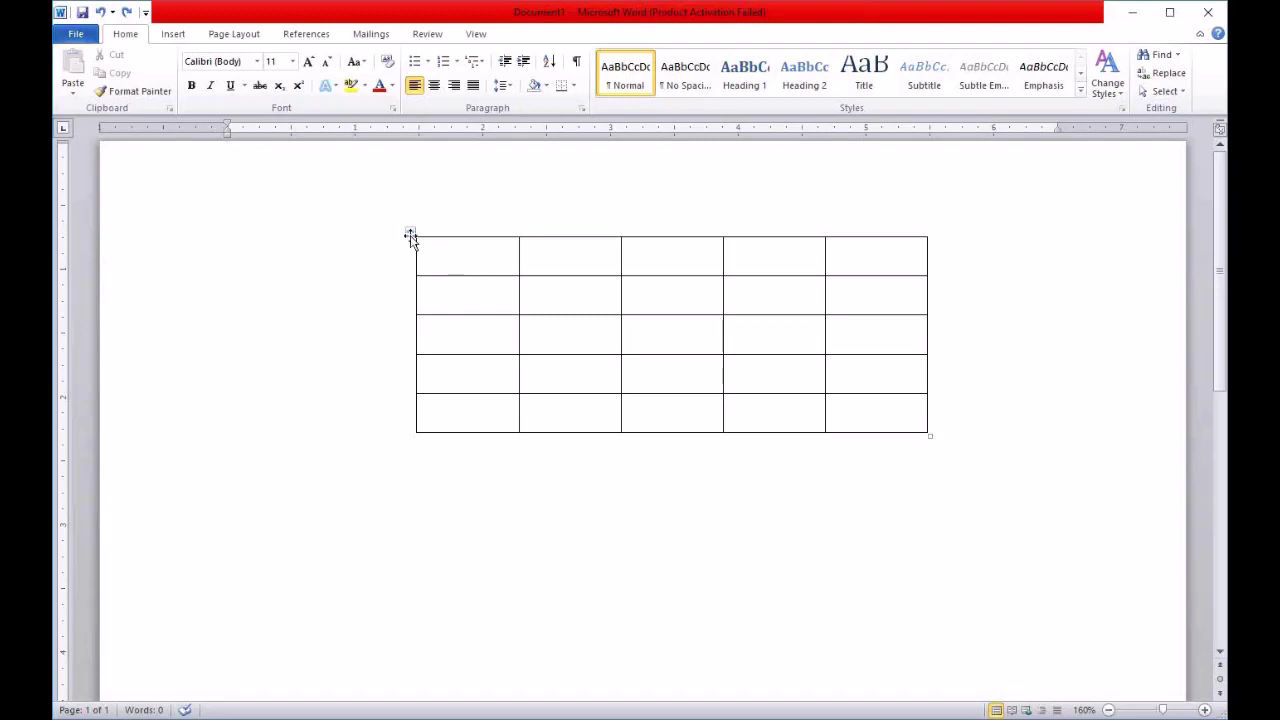
click(409, 232)
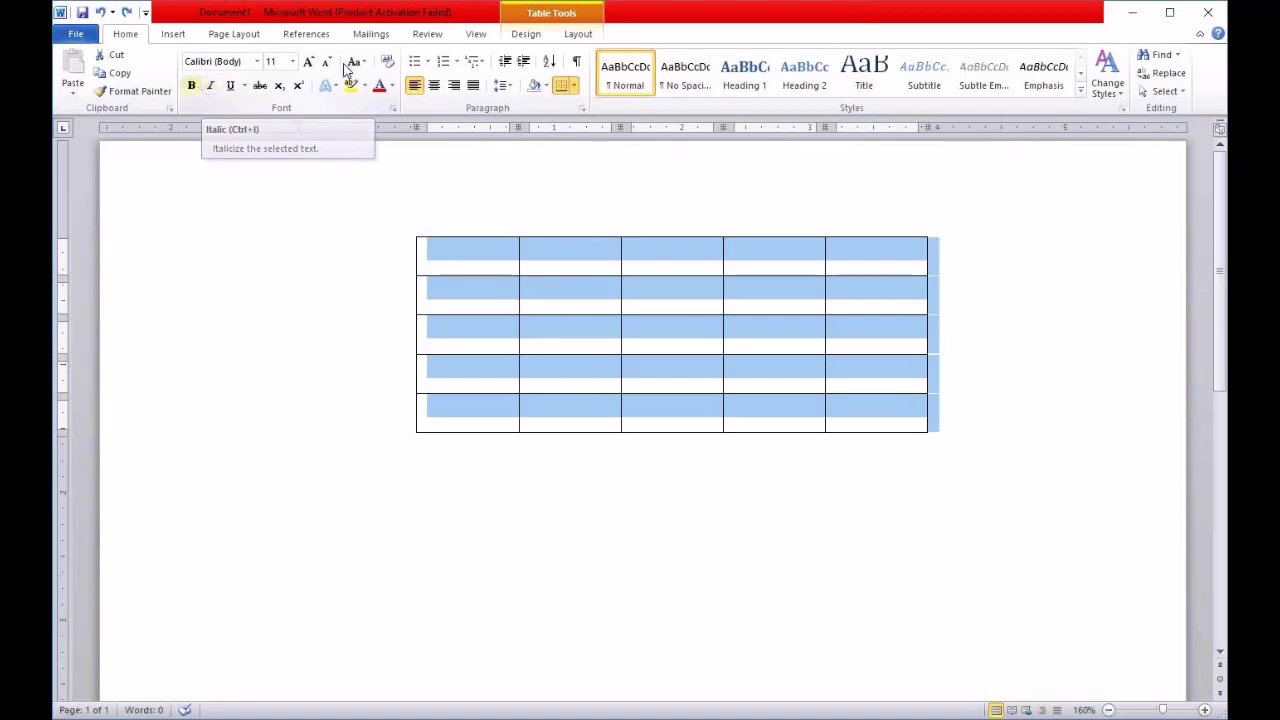
click(529, 37)
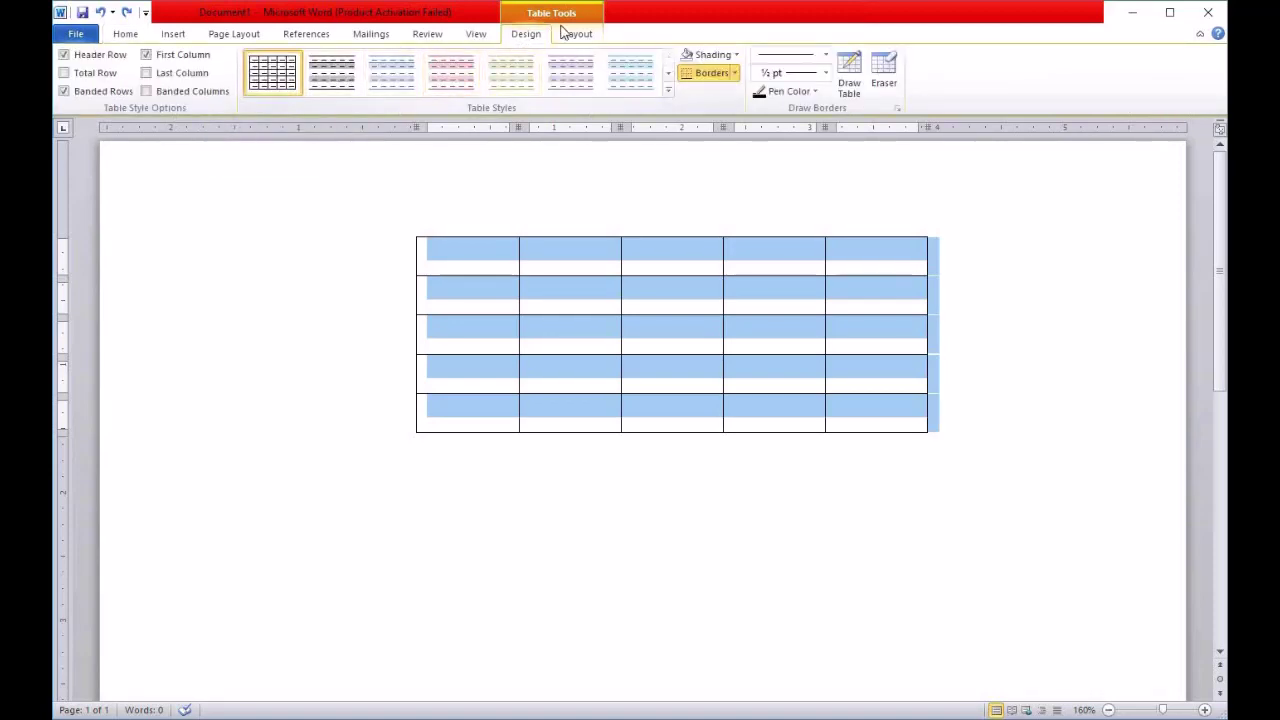
click(576, 36)
click(210, 88)
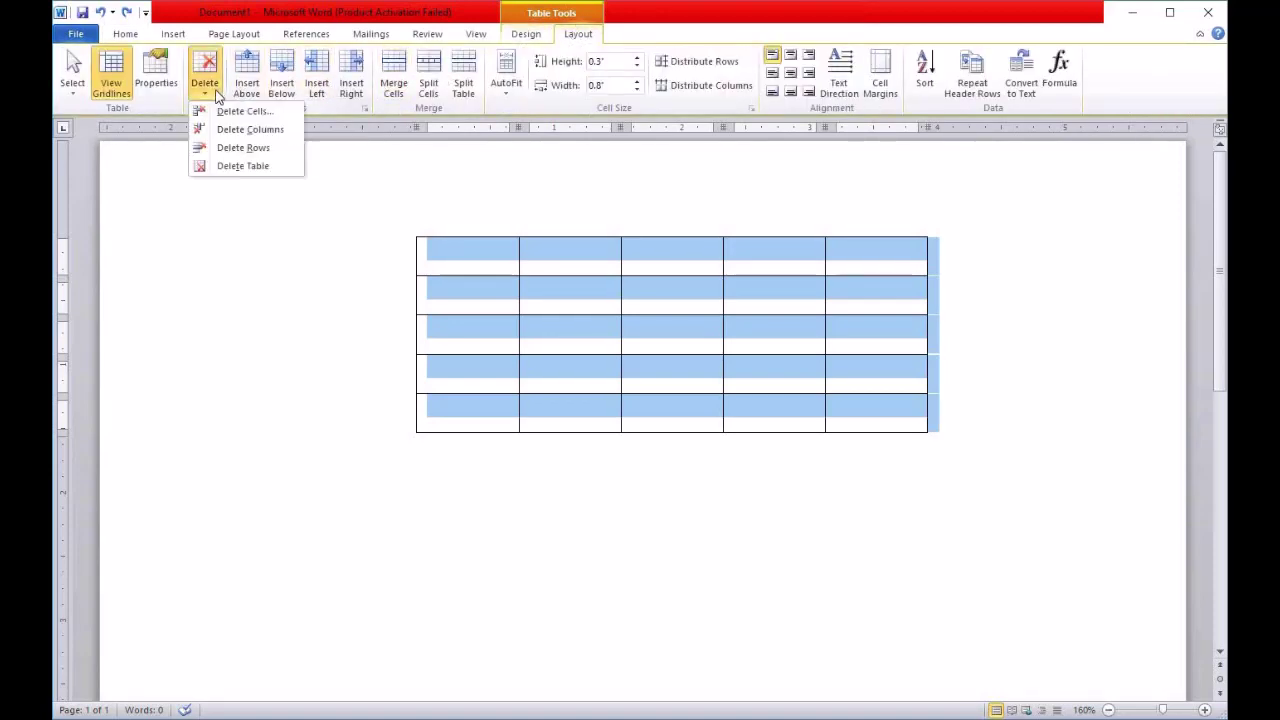
click(228, 166)
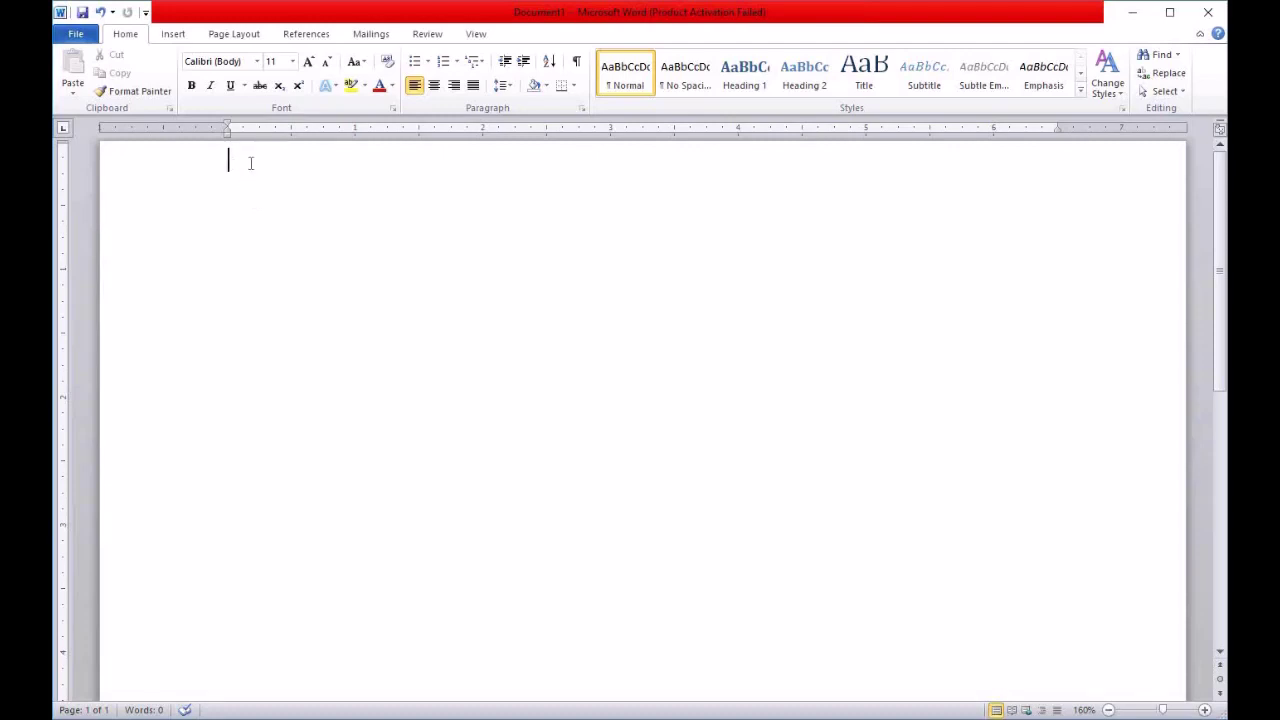
Add three blank lines on the empty page and indent the insertion point by four tabs.
key(Return)
key(Return)
key(Return)
key(Tab)
key(Tab)
key(Tab)
key(Tab)
click(210, 85)
click(133, 91)
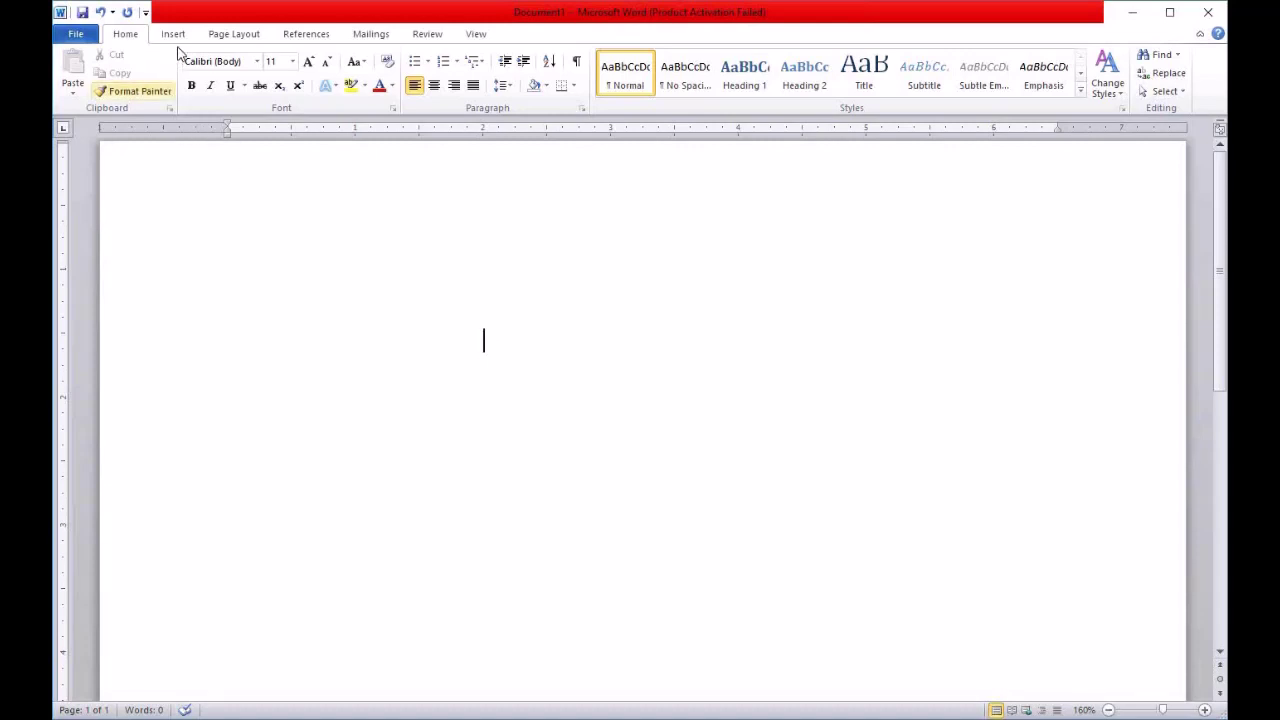
Insert a 5x4 table using the table size grid.
click(182, 37)
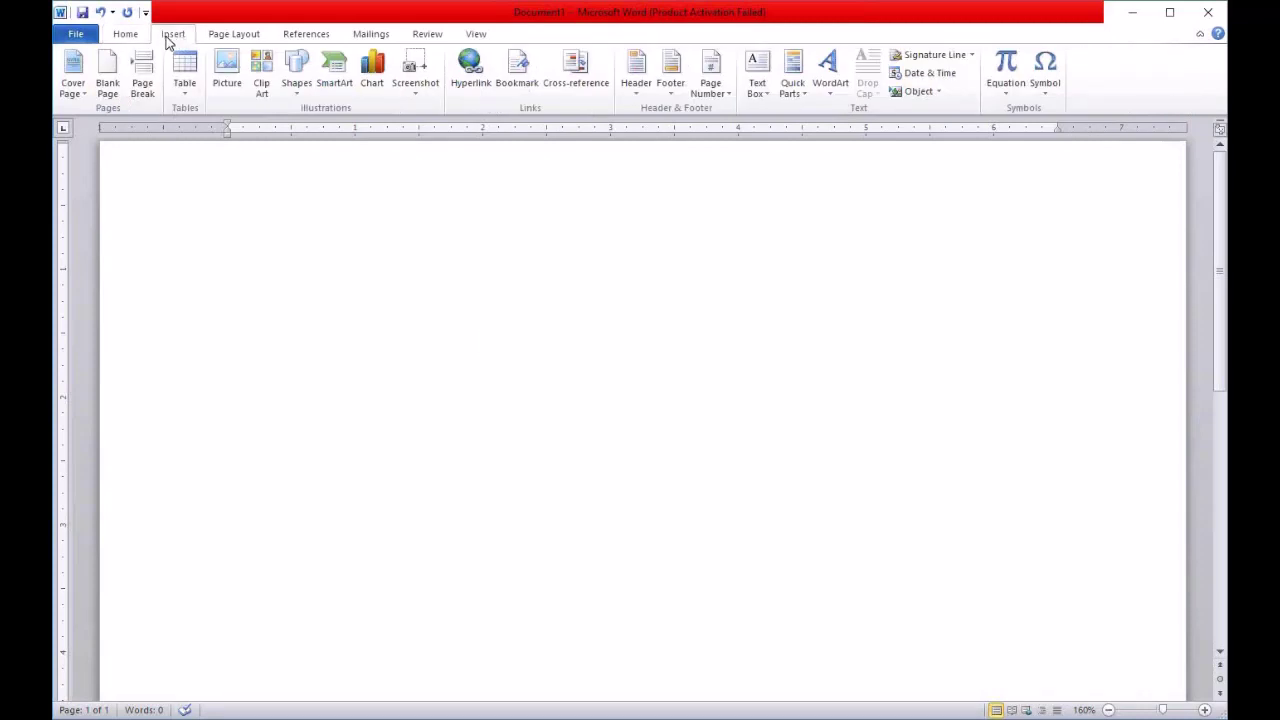
click(186, 97)
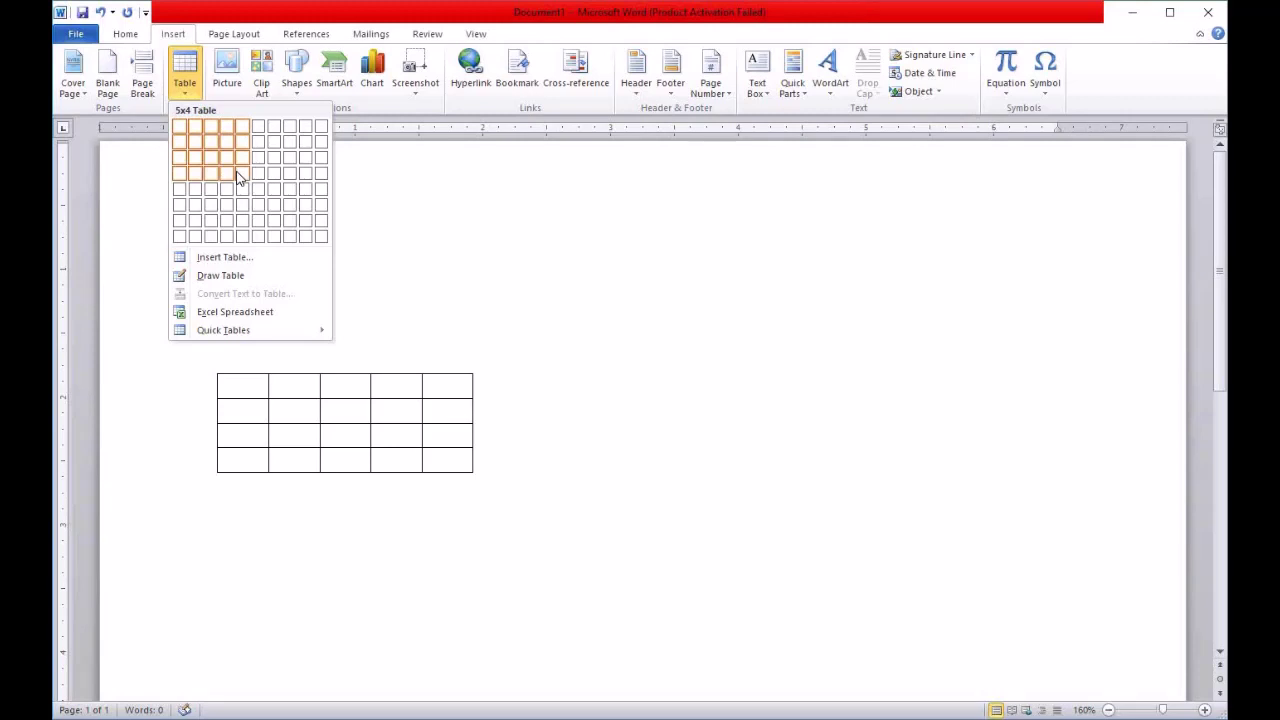
click(240, 176)
click(240, 176)
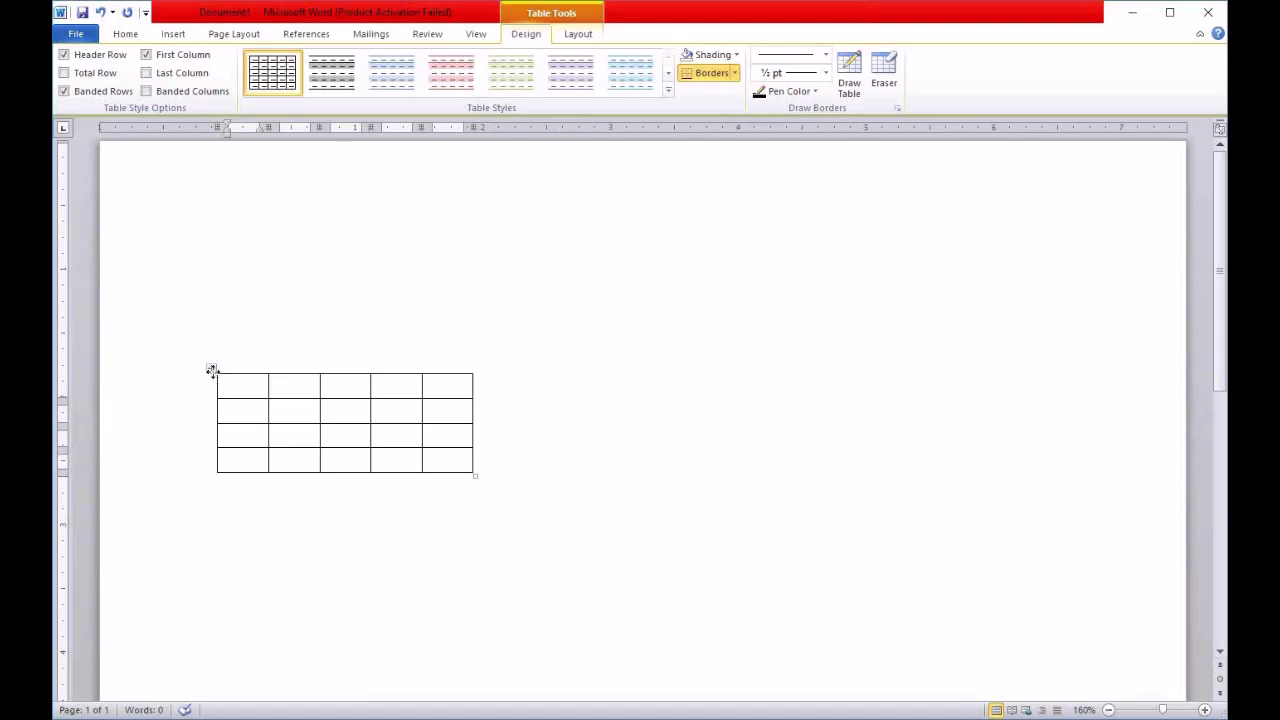
Select the whole 5x4 table and delete it.
click(212, 370)
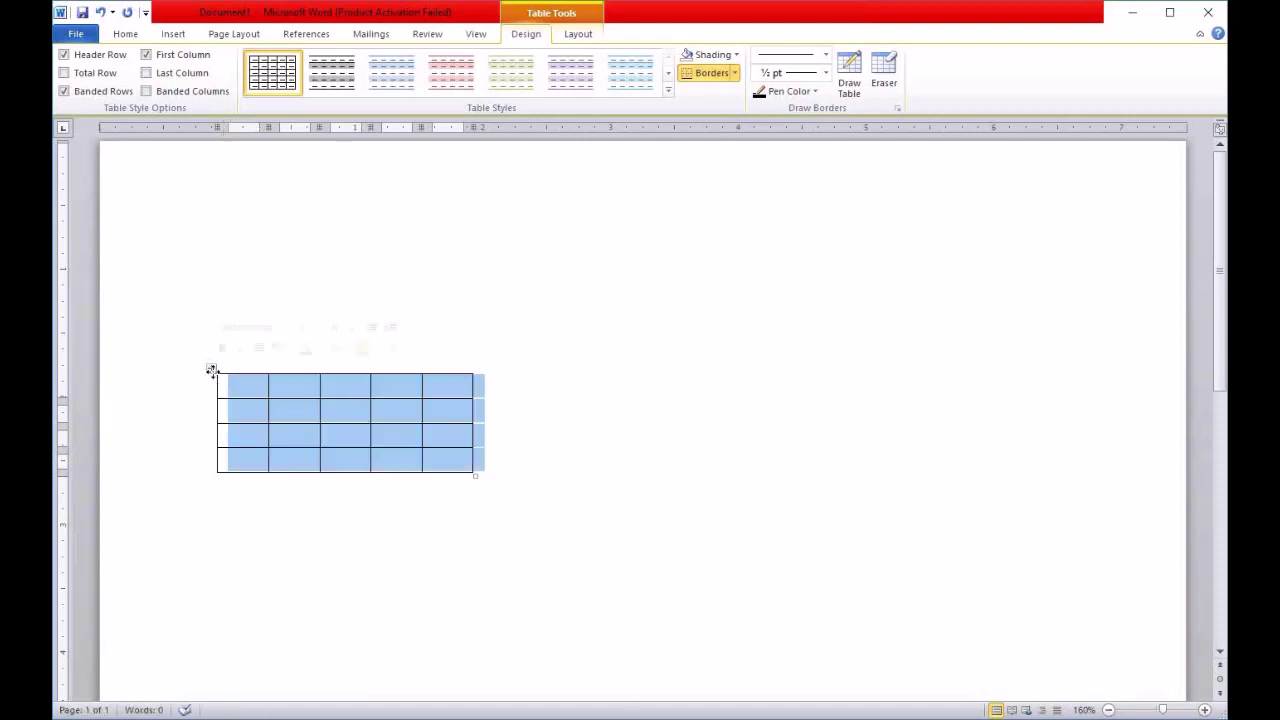
click(579, 36)
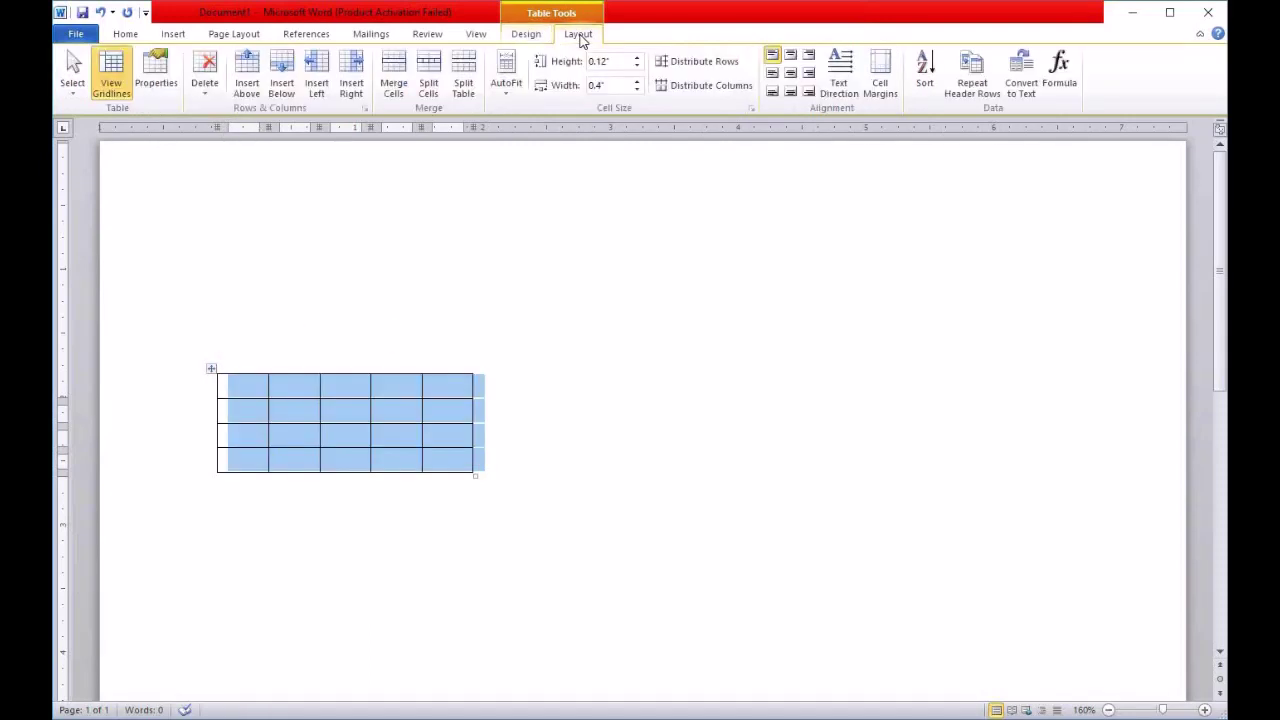
click(217, 89)
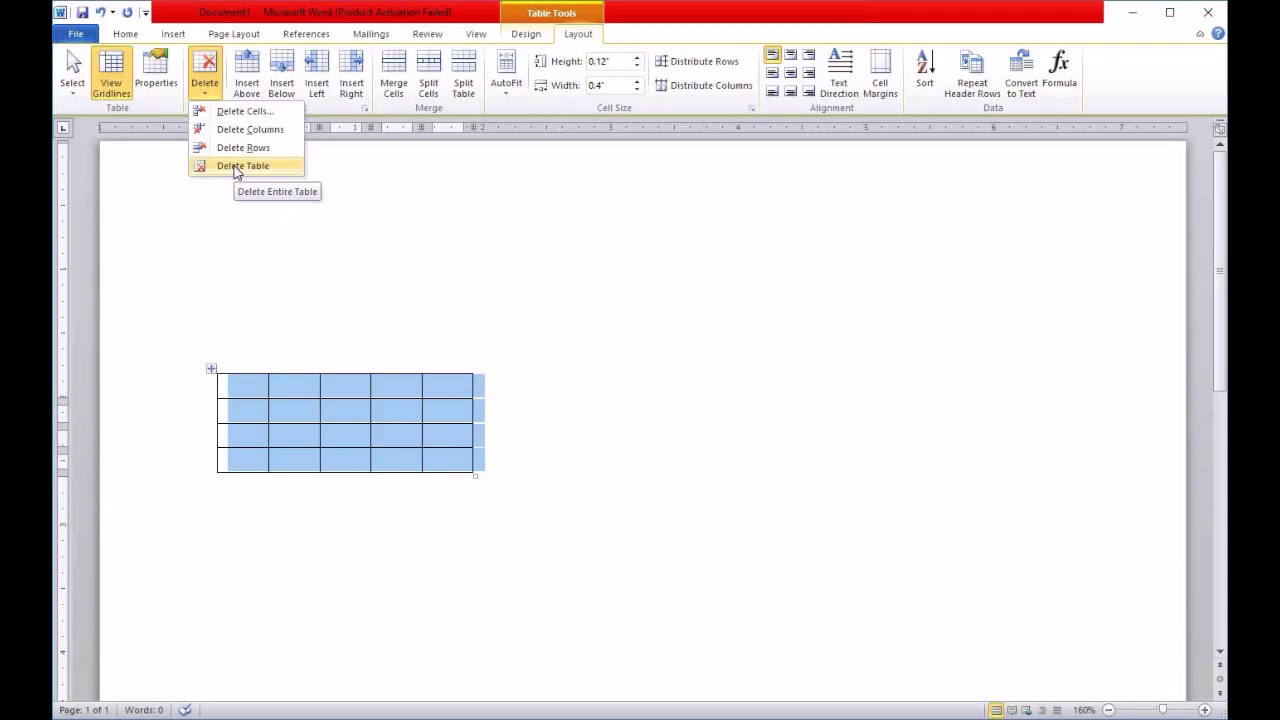
click(237, 166)
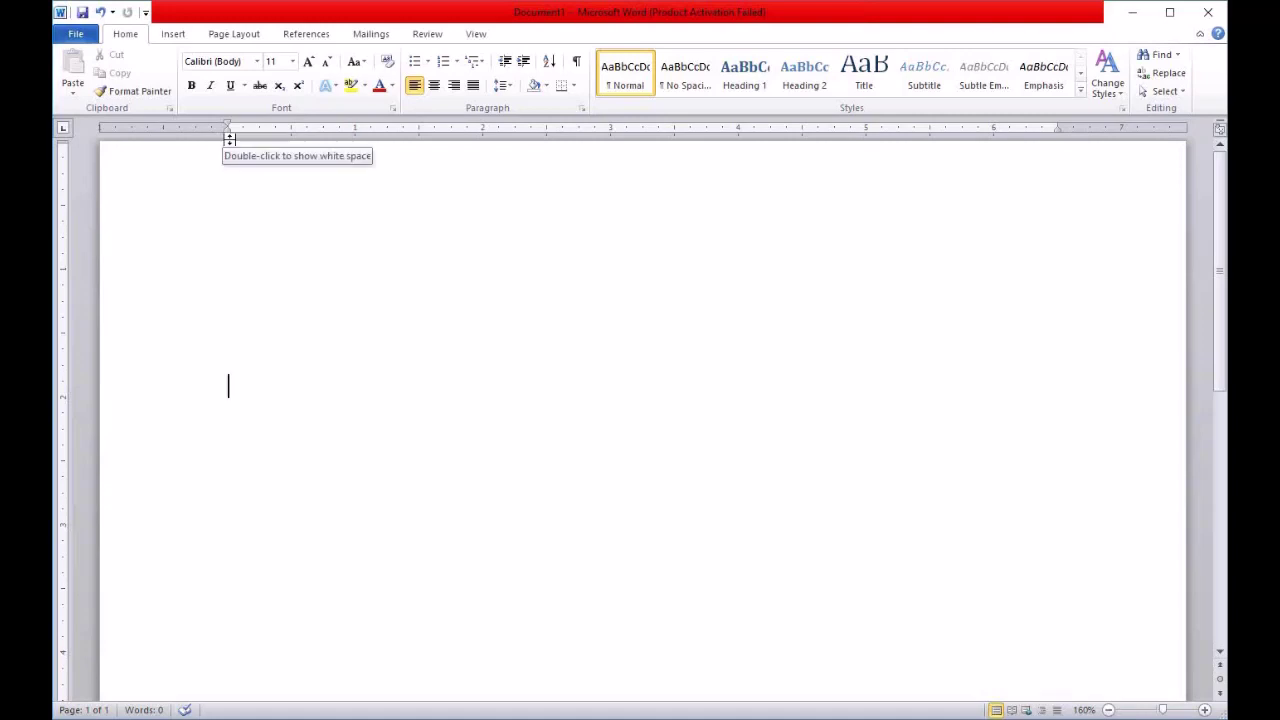
Insert a table with 5 columns and 5 rows by specifying its size in the Insert Table dialog.
click(173, 35)
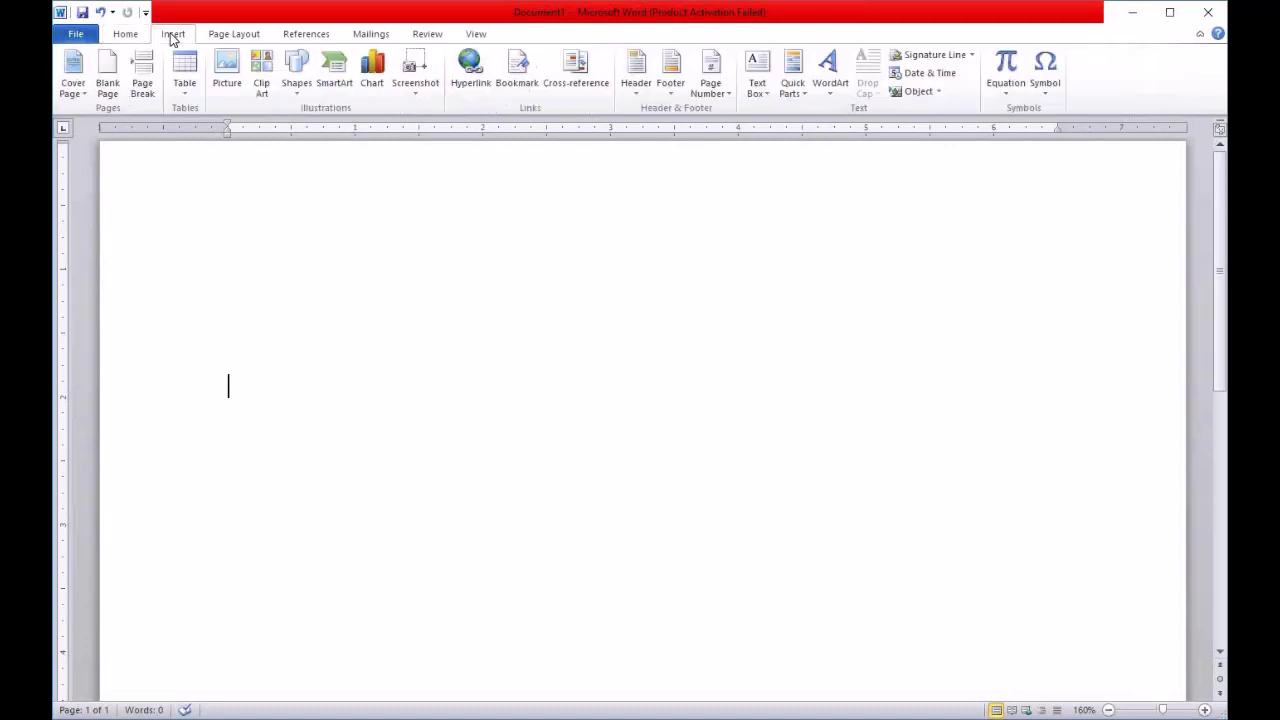
click(186, 95)
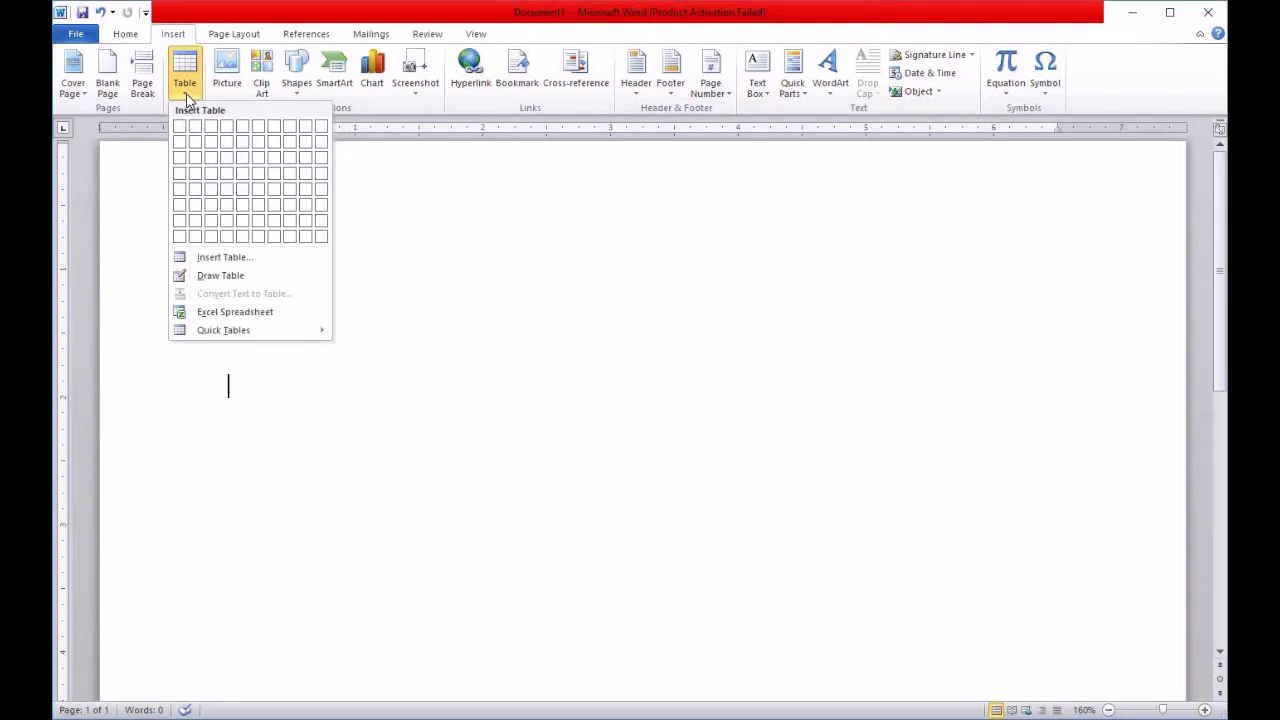
click(229, 256)
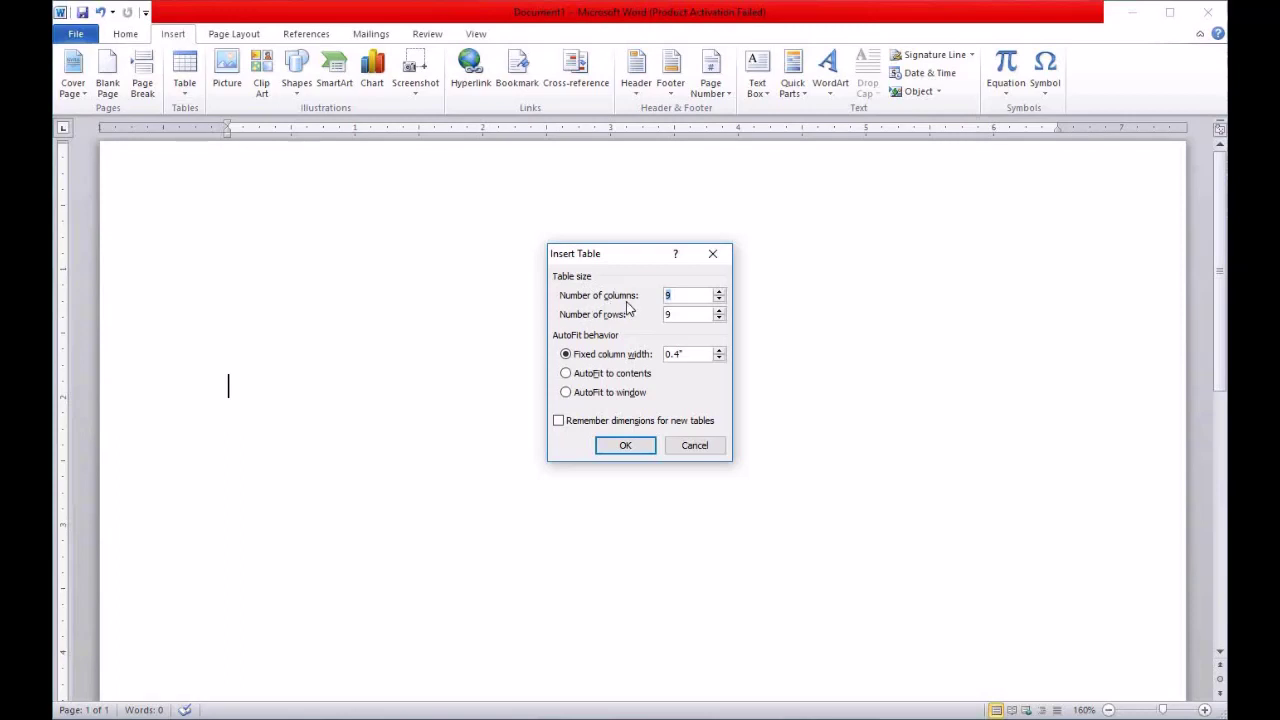
click(720, 300)
click(678, 296)
click(625, 446)
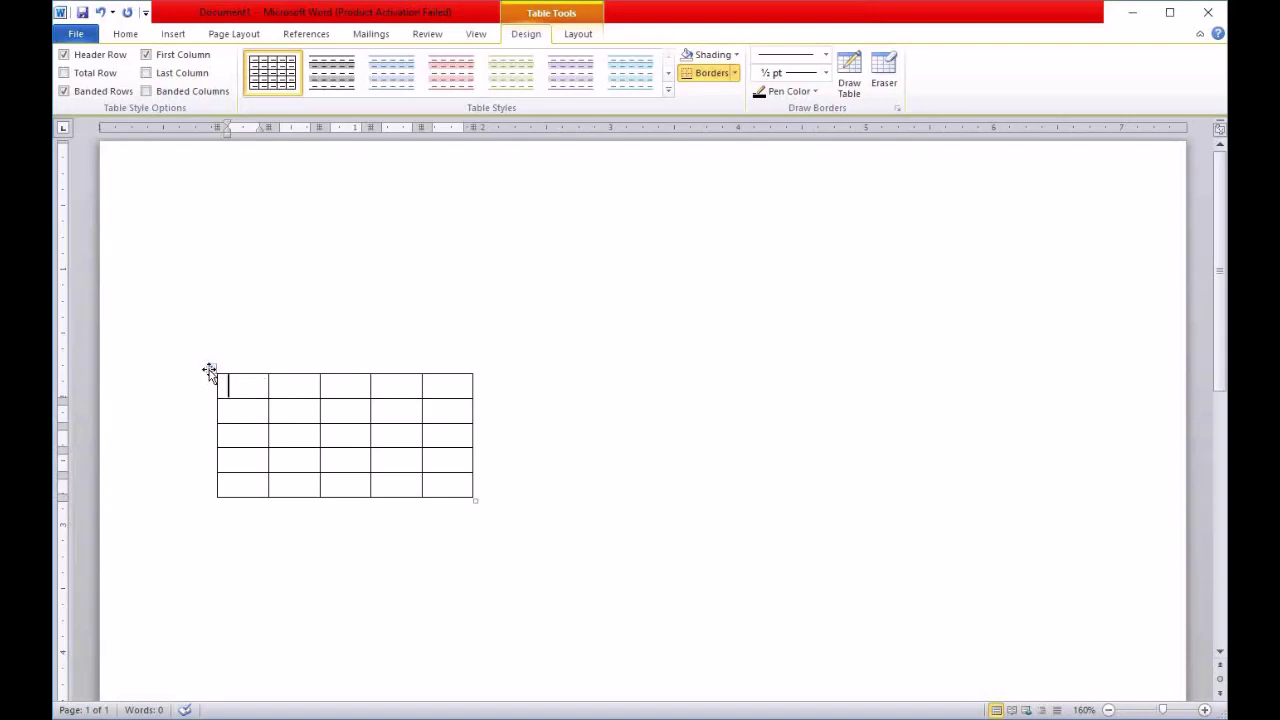
Move the new table toward the middle of the page and widen its first two columns to about 0.6 inches each.
drag(210, 370, 457, 371)
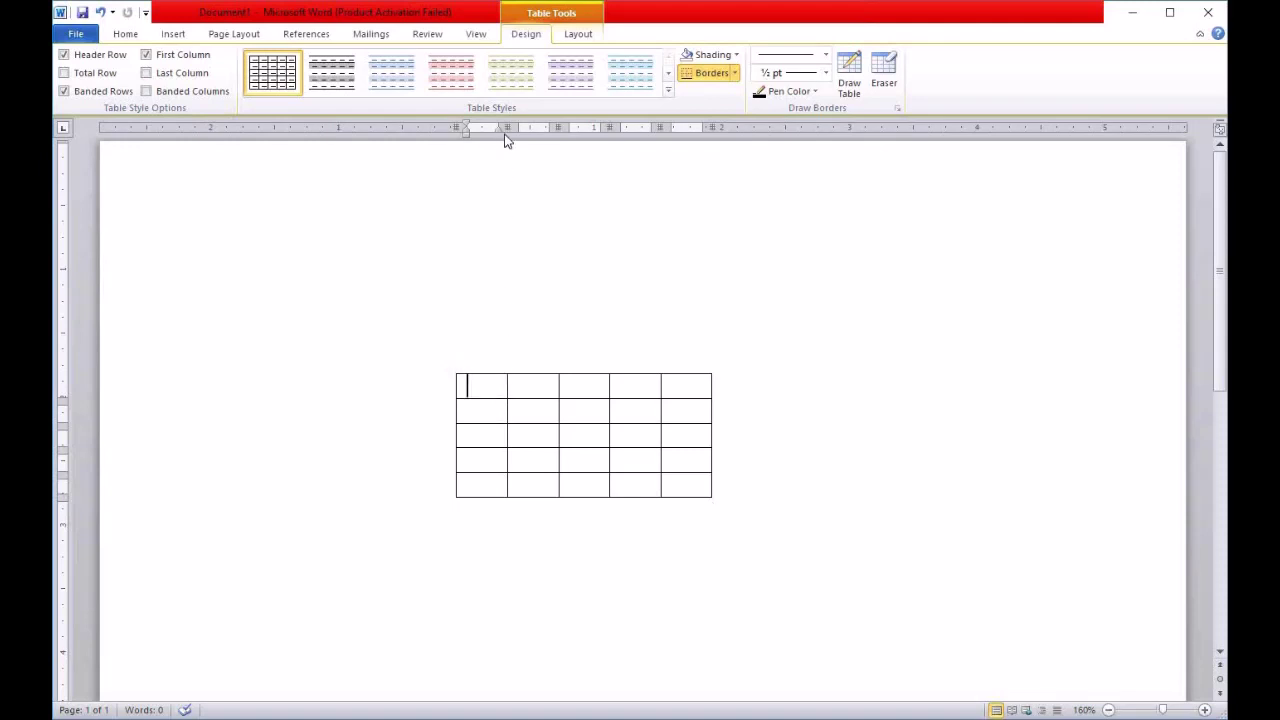
drag(505, 127, 531, 127)
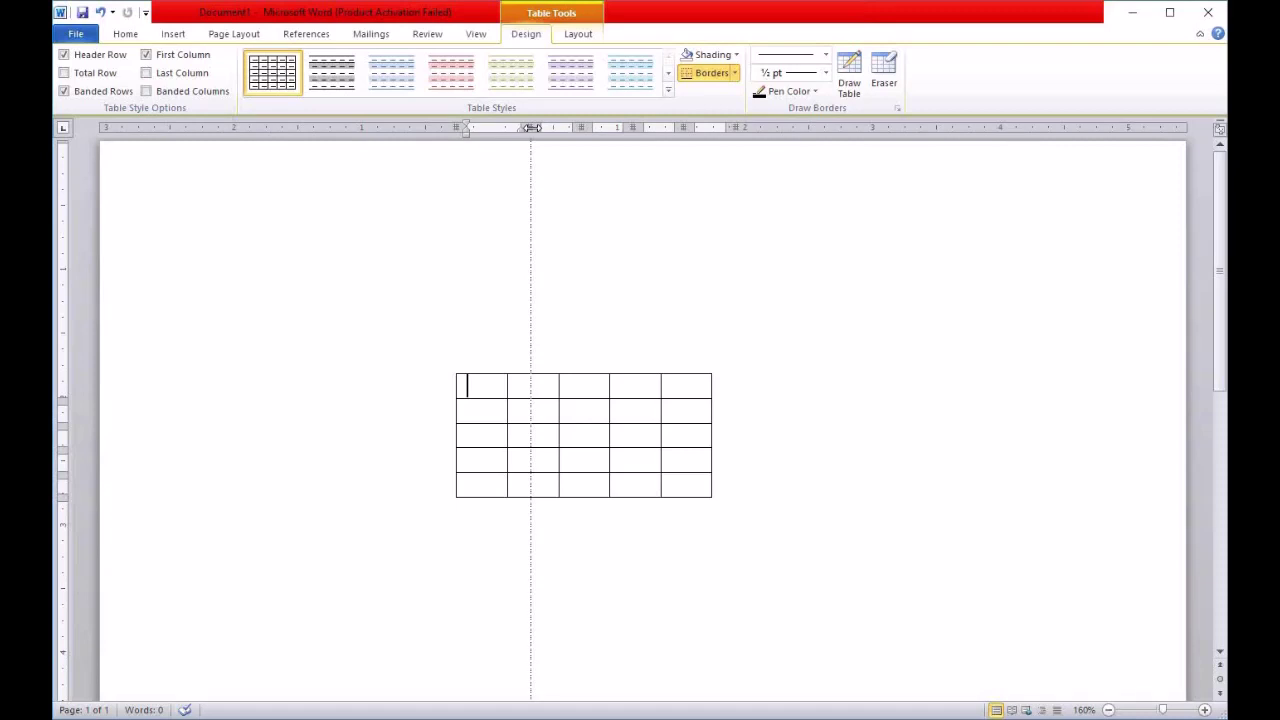
drag(532, 127, 531, 127)
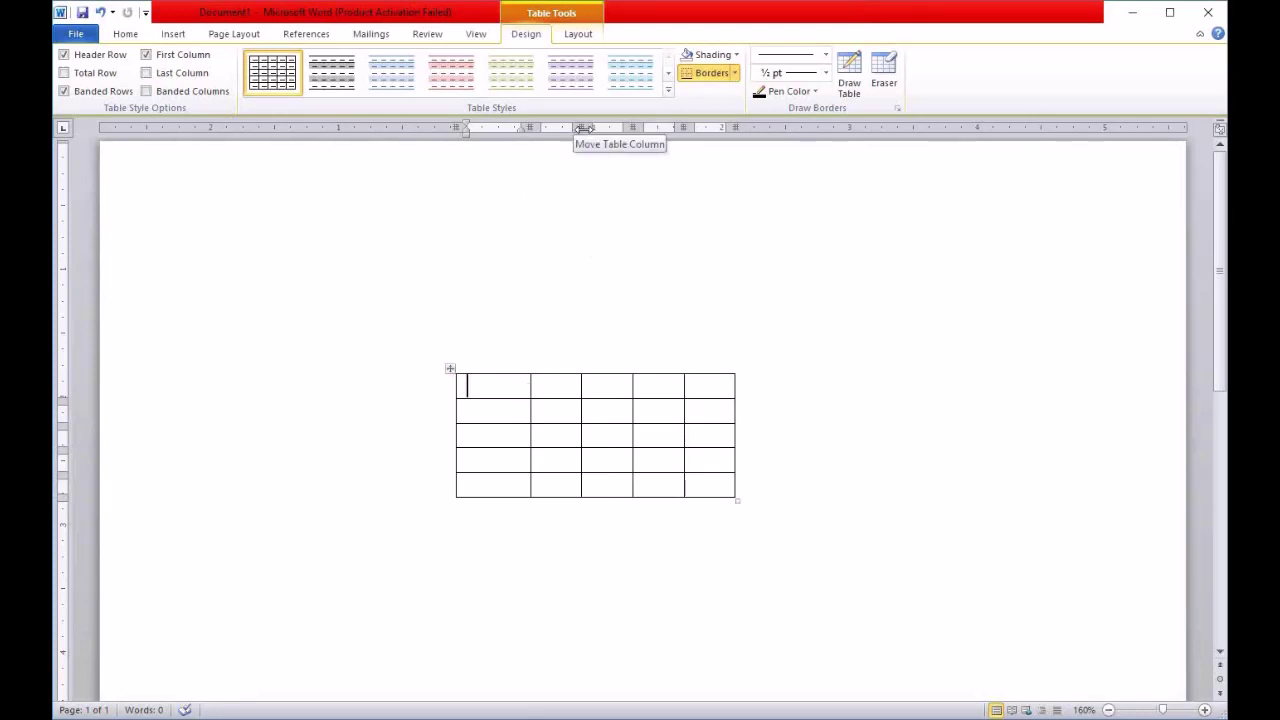
drag(583, 128, 604, 128)
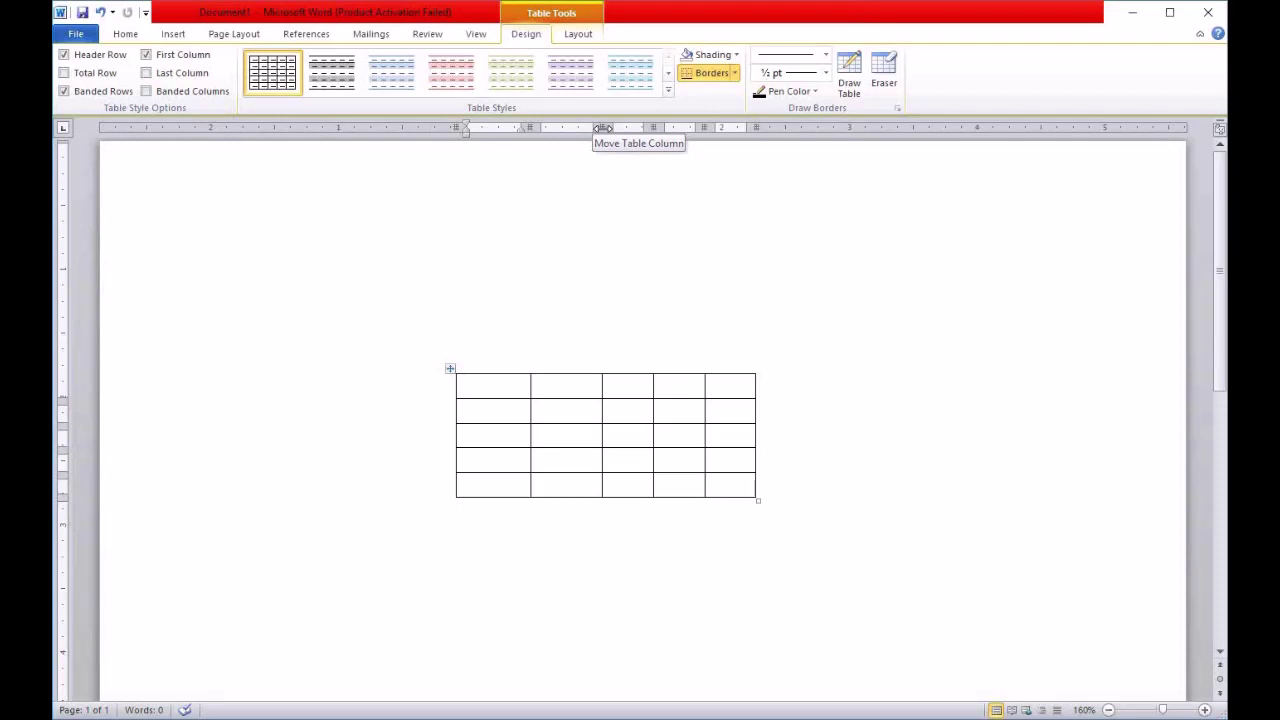
drag(603, 128, 611, 128)
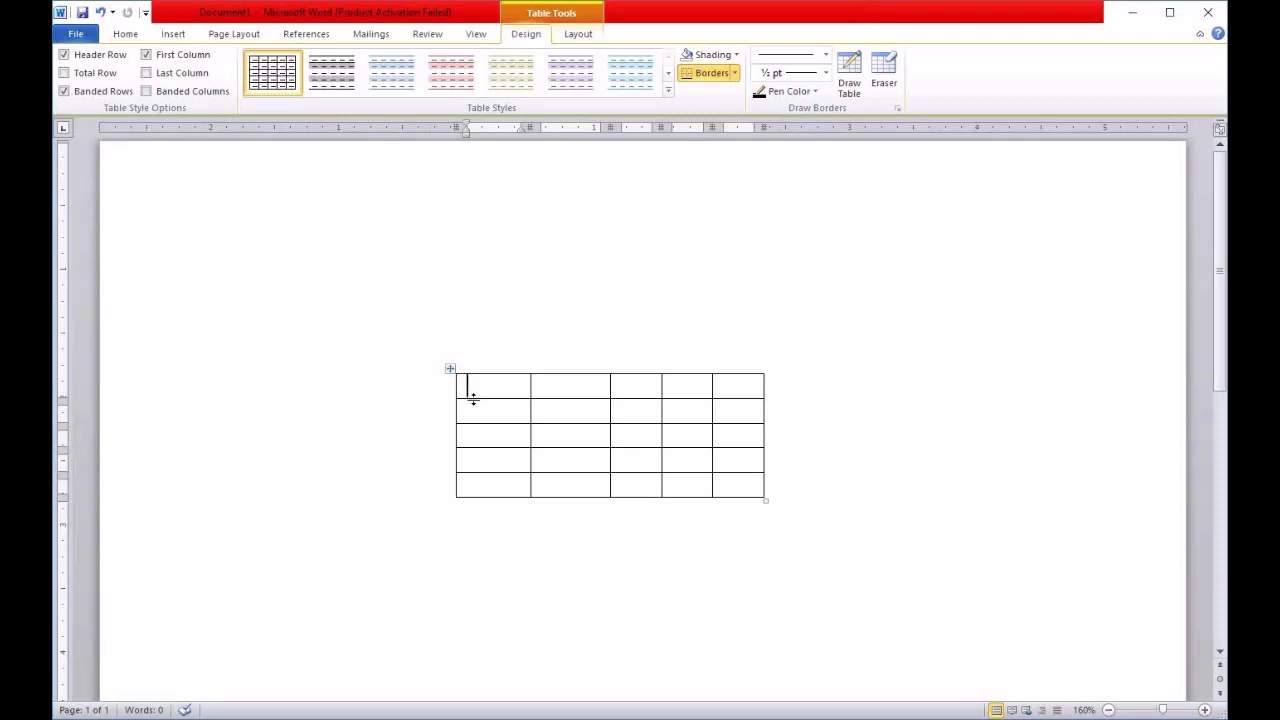
Try a taller first row by lowering its bottom border, and return the border to its original position.
drag(473, 399, 473, 399)
drag(473, 399, 473, 414)
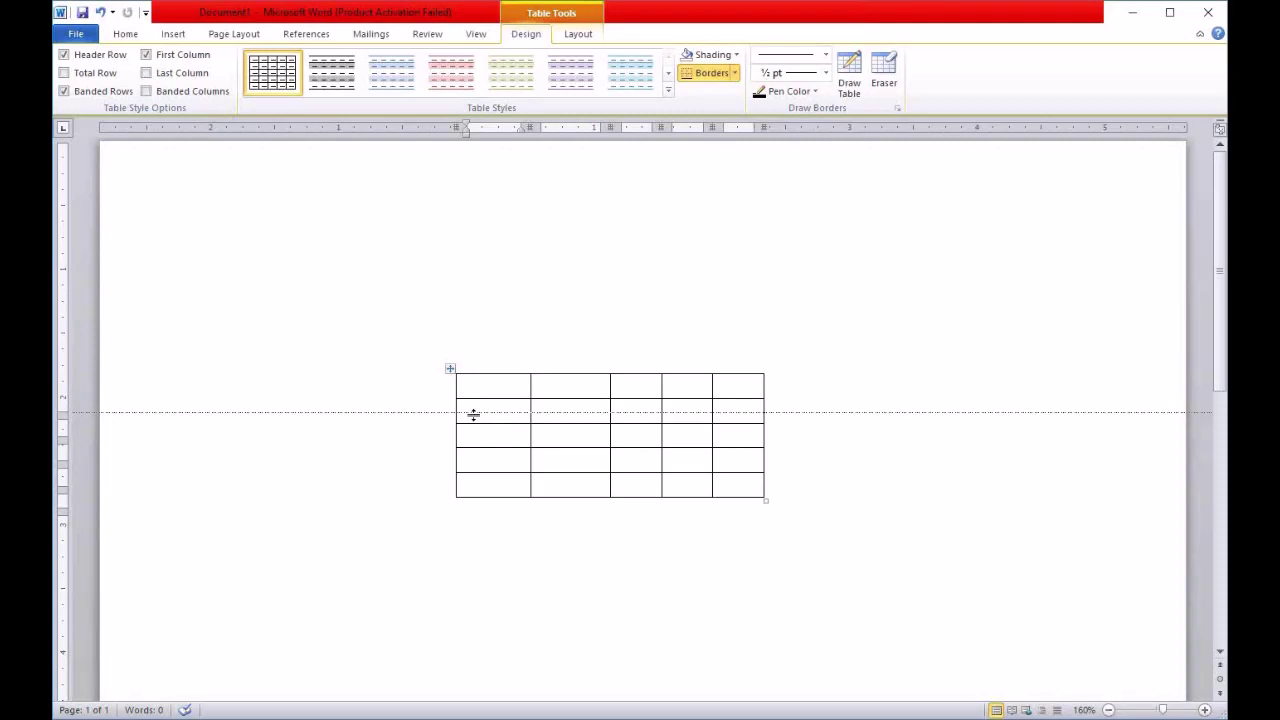
drag(473, 414, 473, 414)
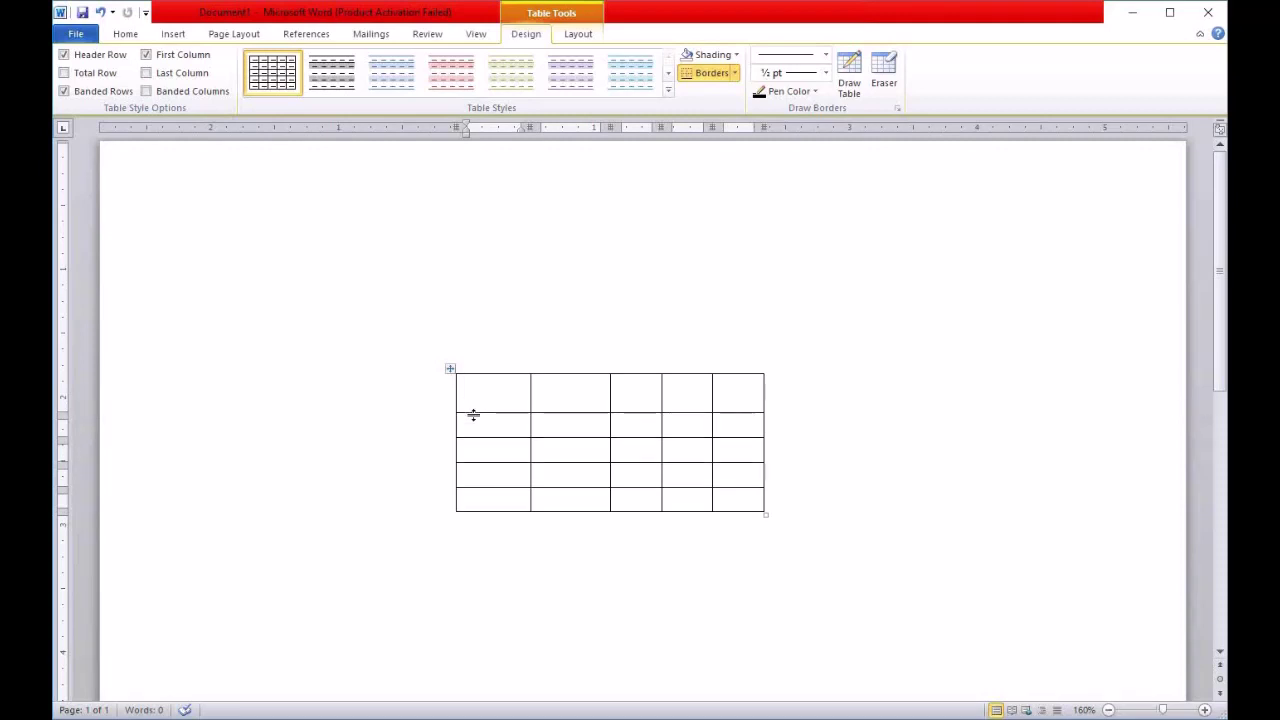
drag(473, 414, 473, 398)
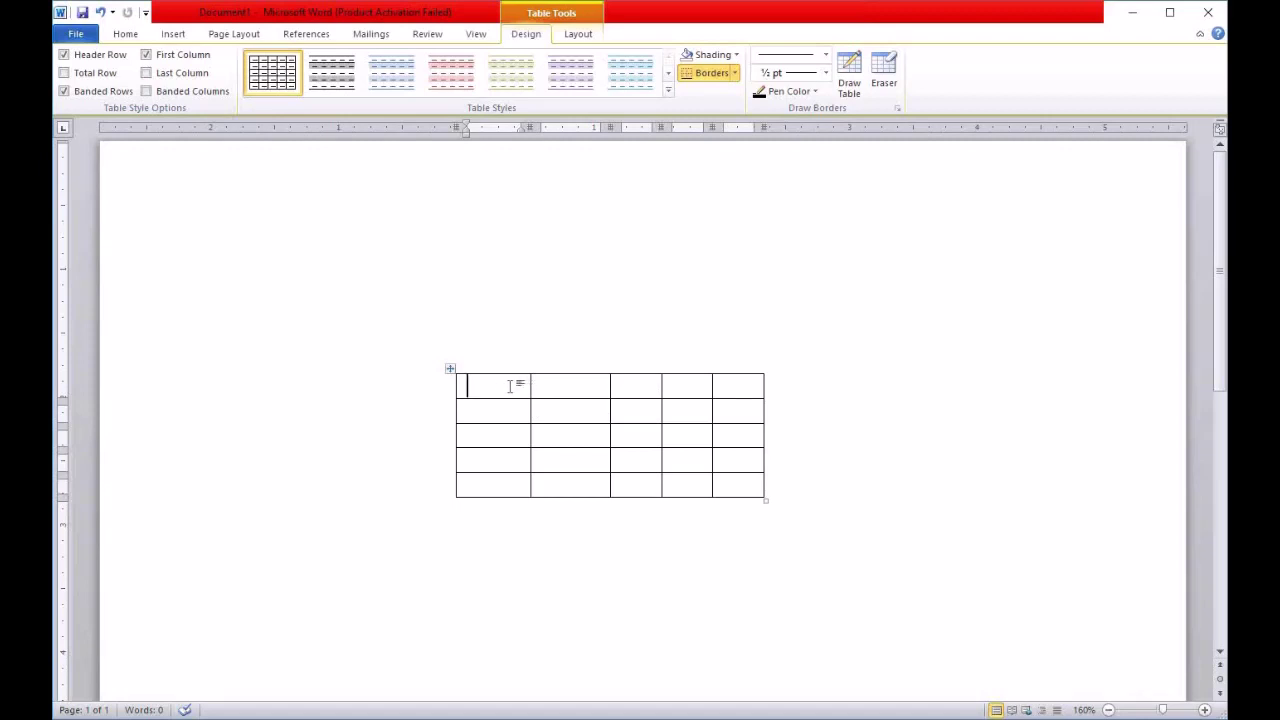
drag(510, 386, 748, 482)
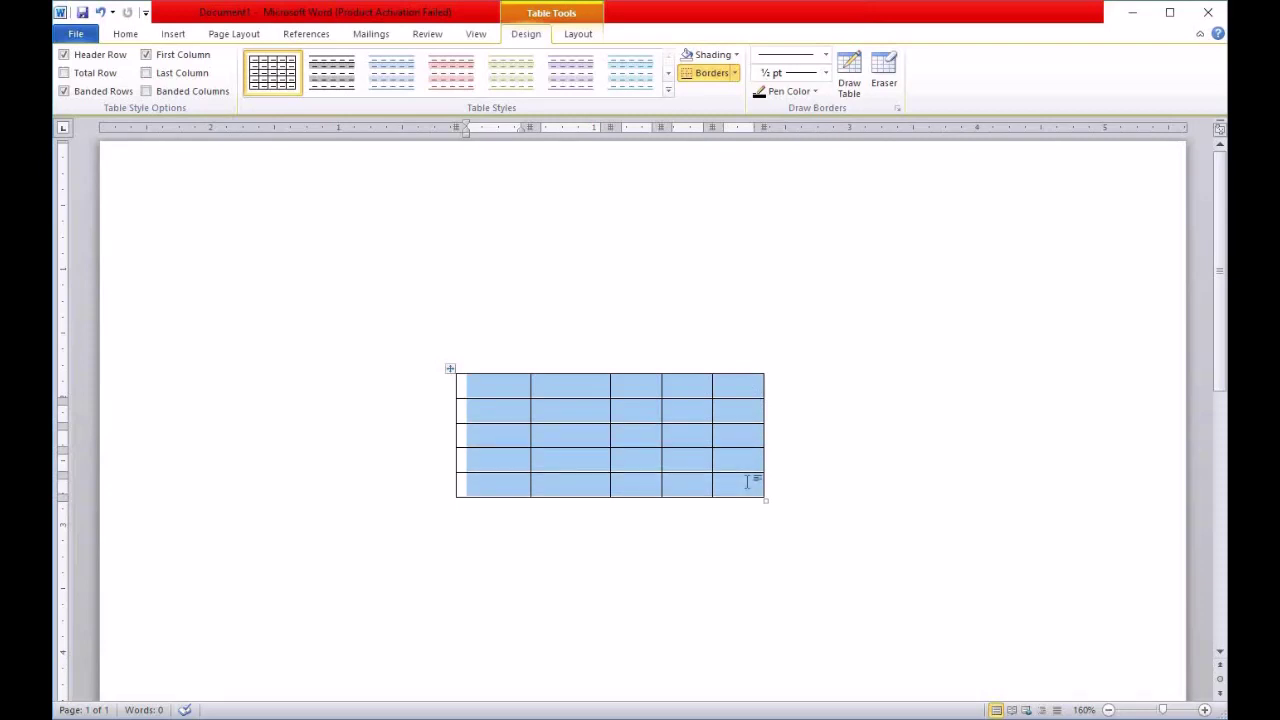
click(579, 37)
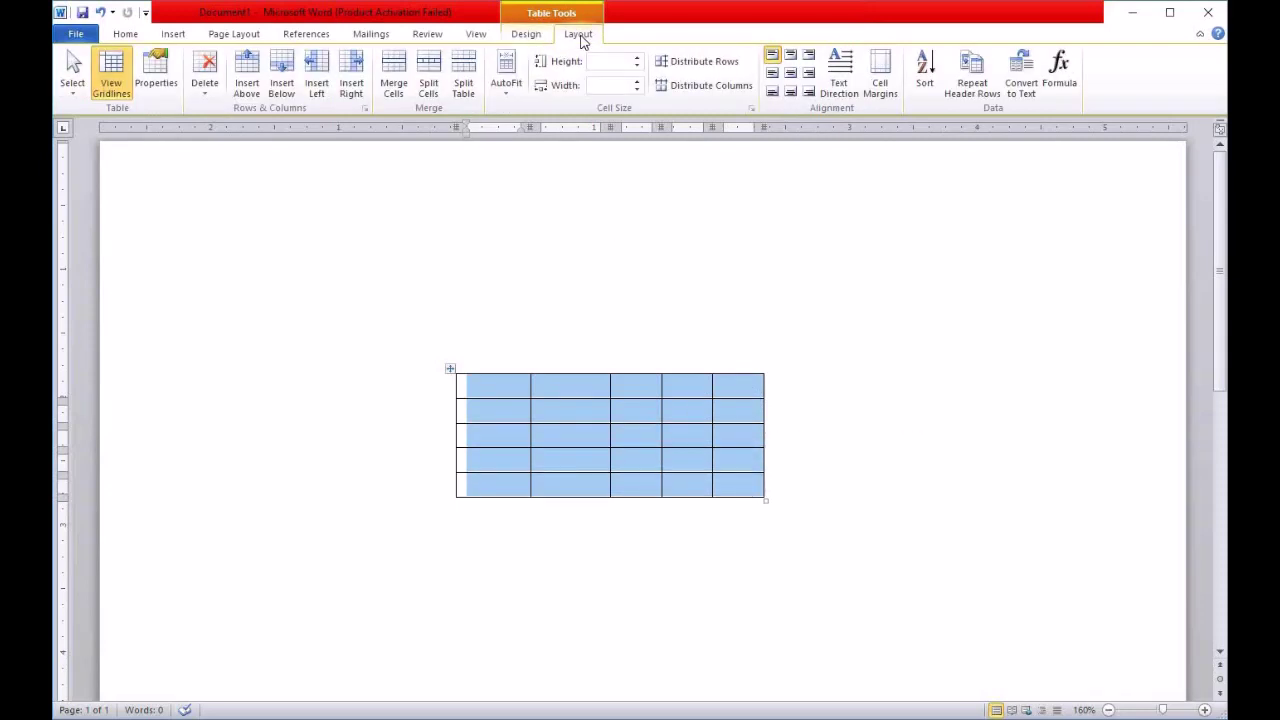
click(551, 394)
click(498, 394)
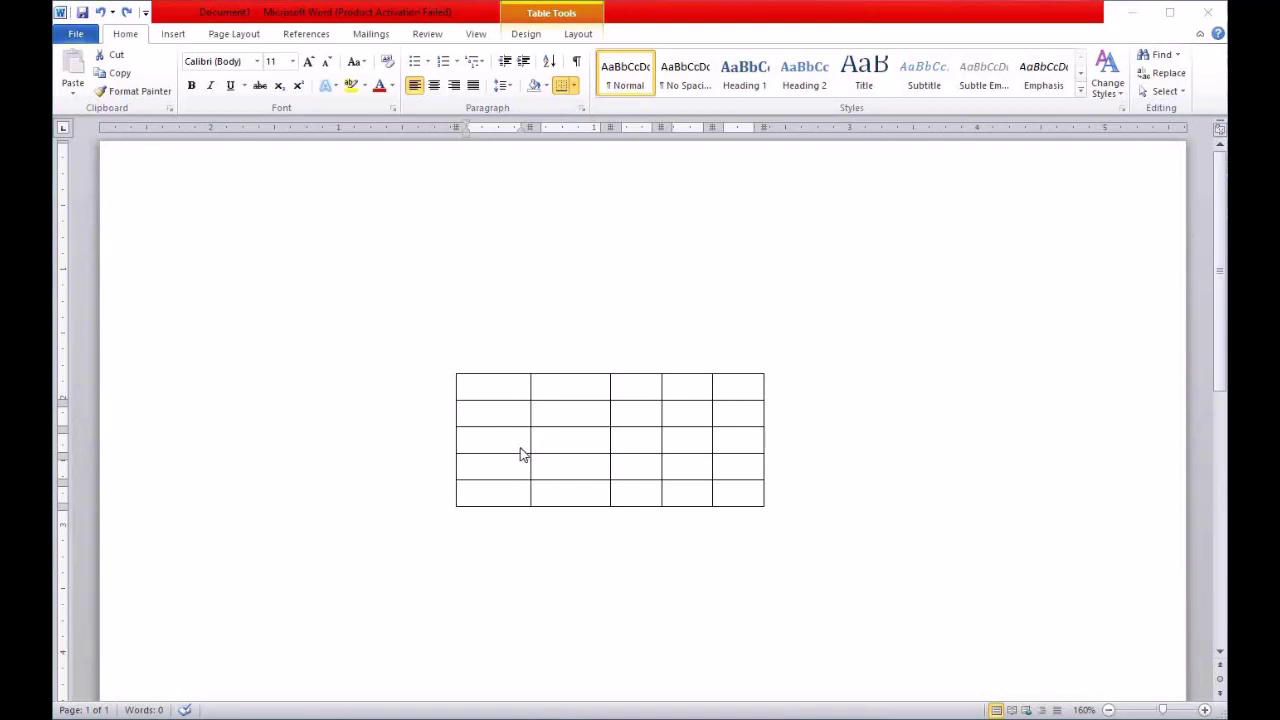
key(ctrl+a)
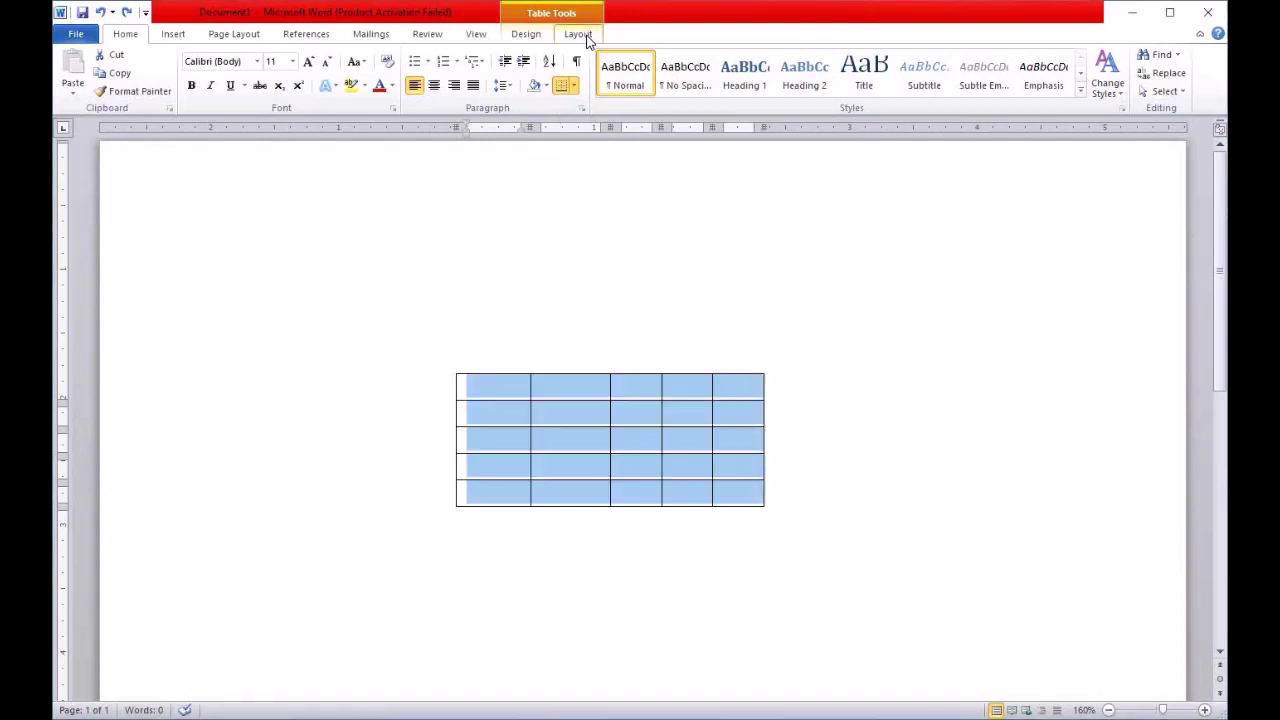
click(504, 342)
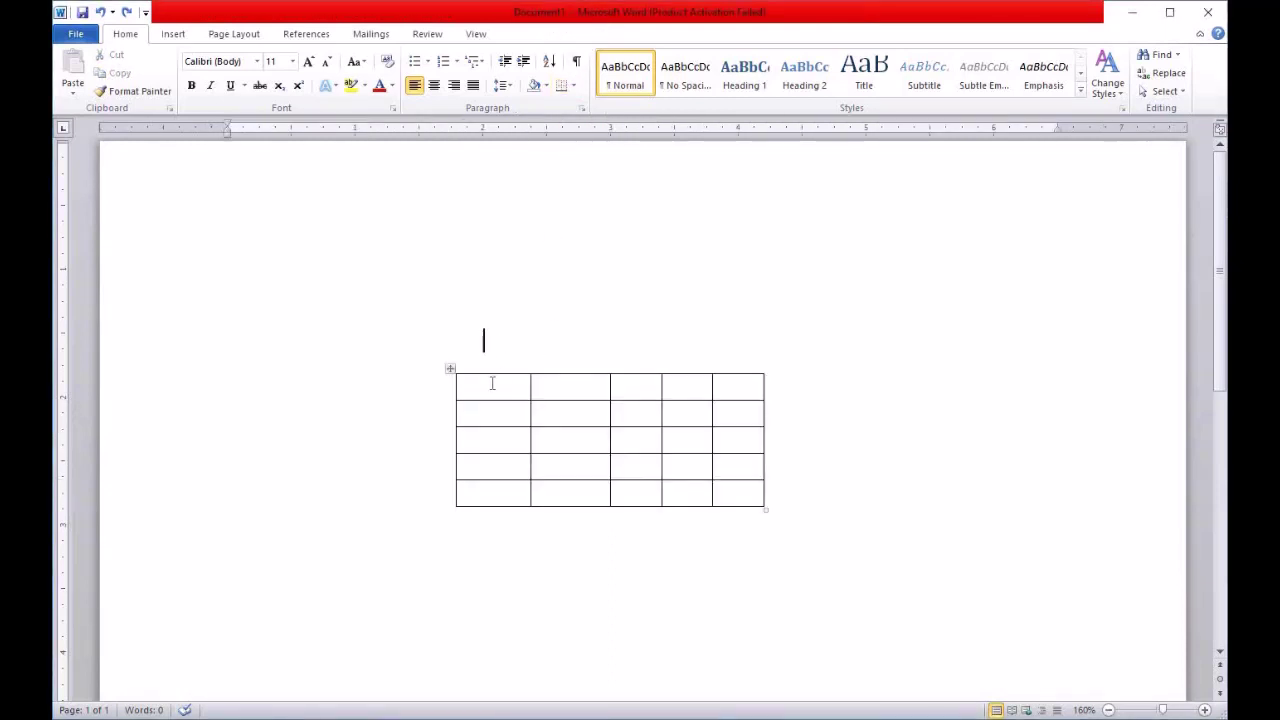
drag(492, 384, 726, 491)
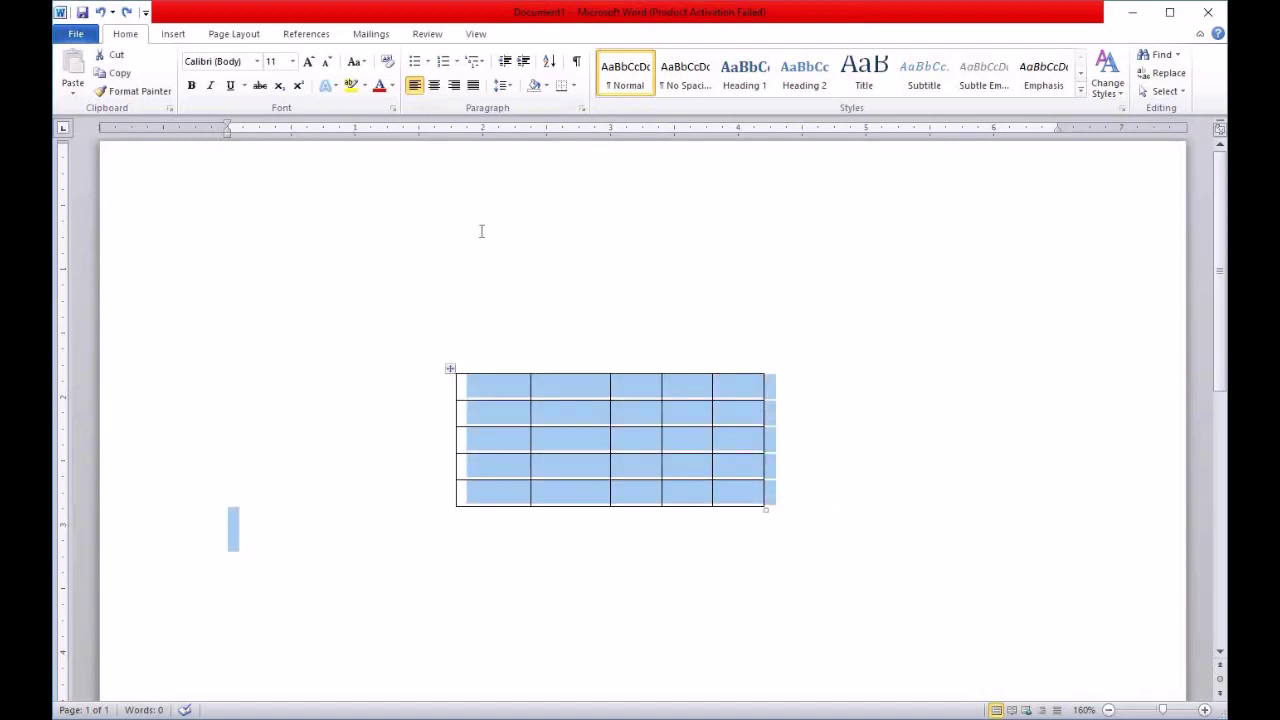
click(497, 384)
Select every cell of the table and set the row height to 0.3 inches.
drag(497, 384, 740, 491)
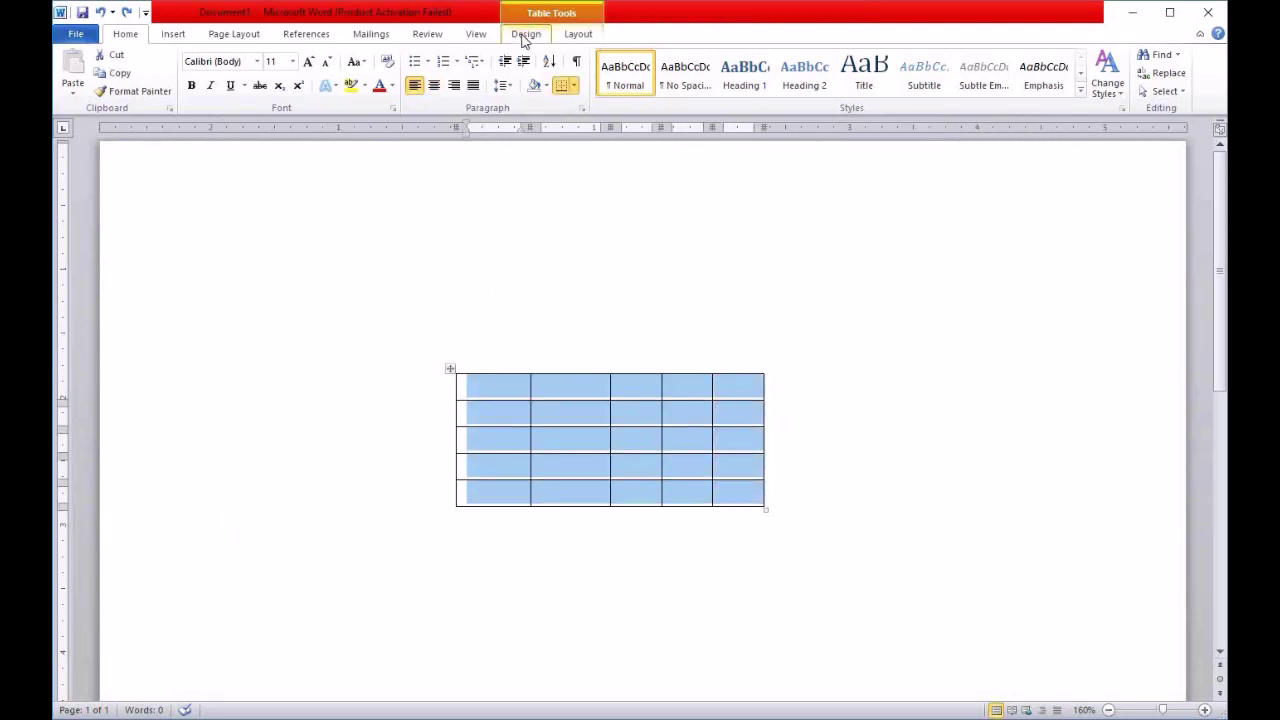
click(579, 36)
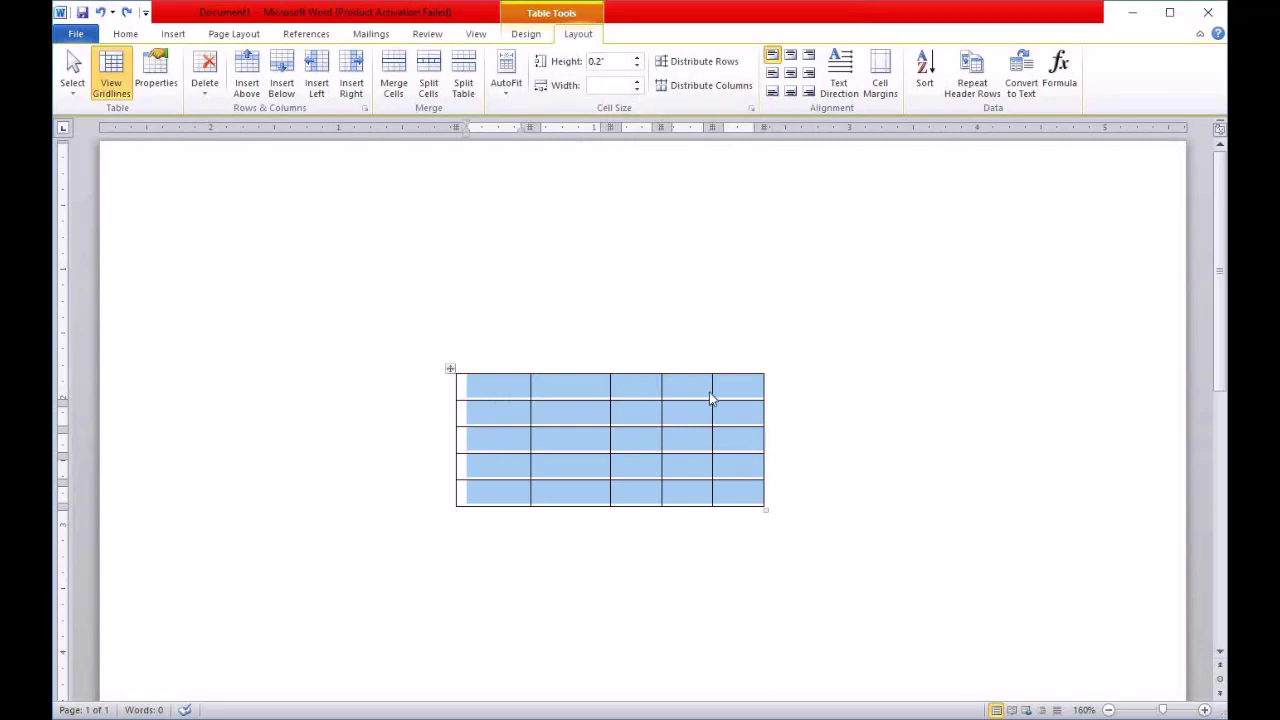
click(637, 60)
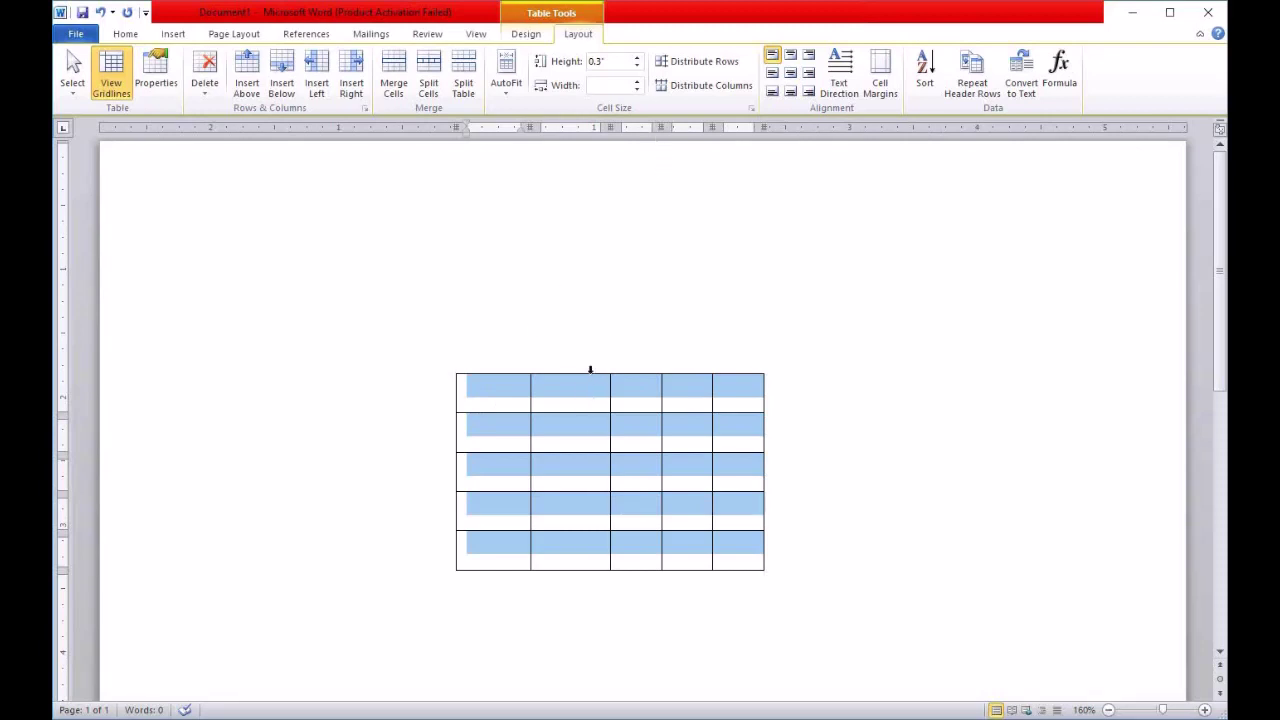
Set the width of all the table's columns to 0.6 inches and deselect the table.
click(642, 88)
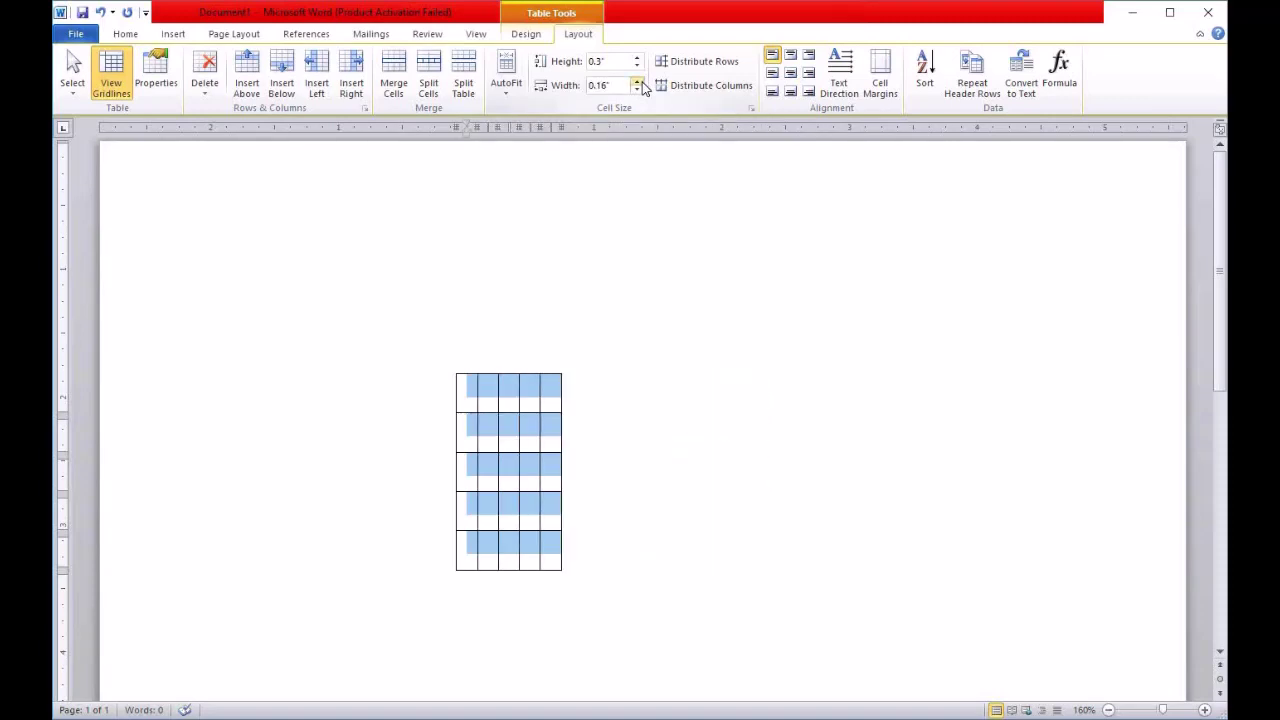
click(637, 82)
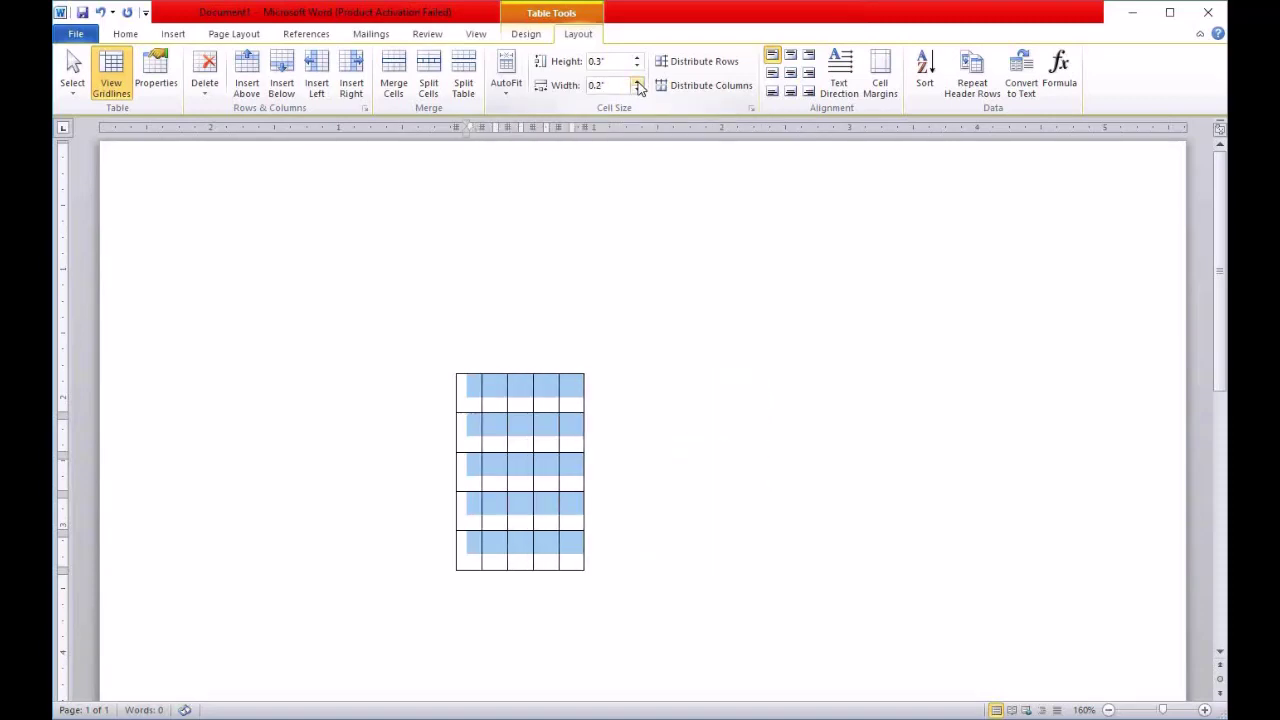
click(637, 90)
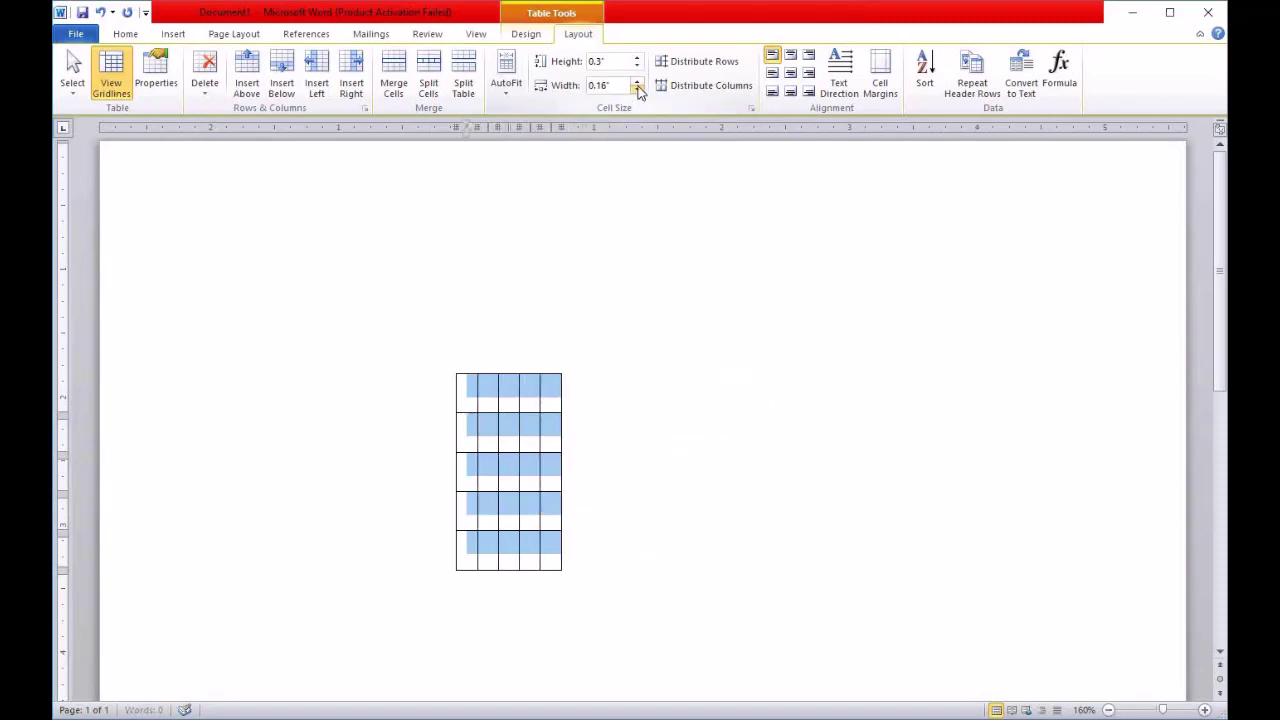
click(637, 81)
click(637, 81)
click(637, 81)
click(637, 81)
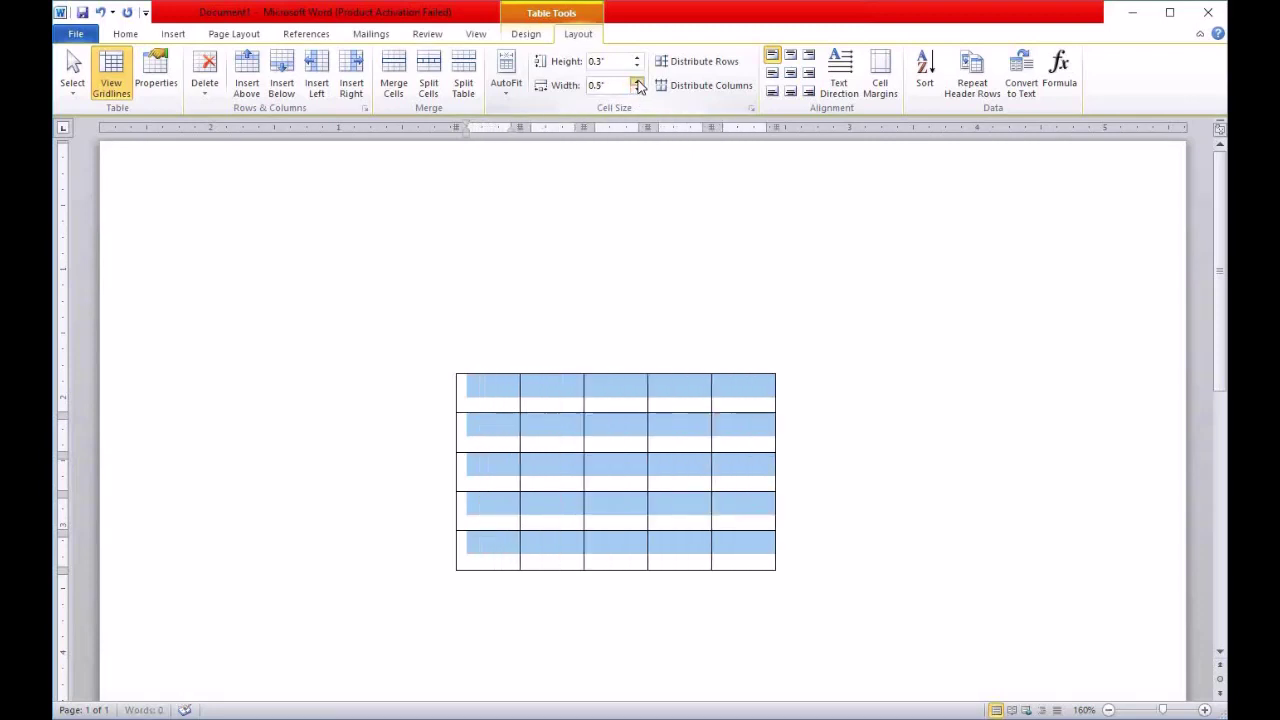
click(637, 81)
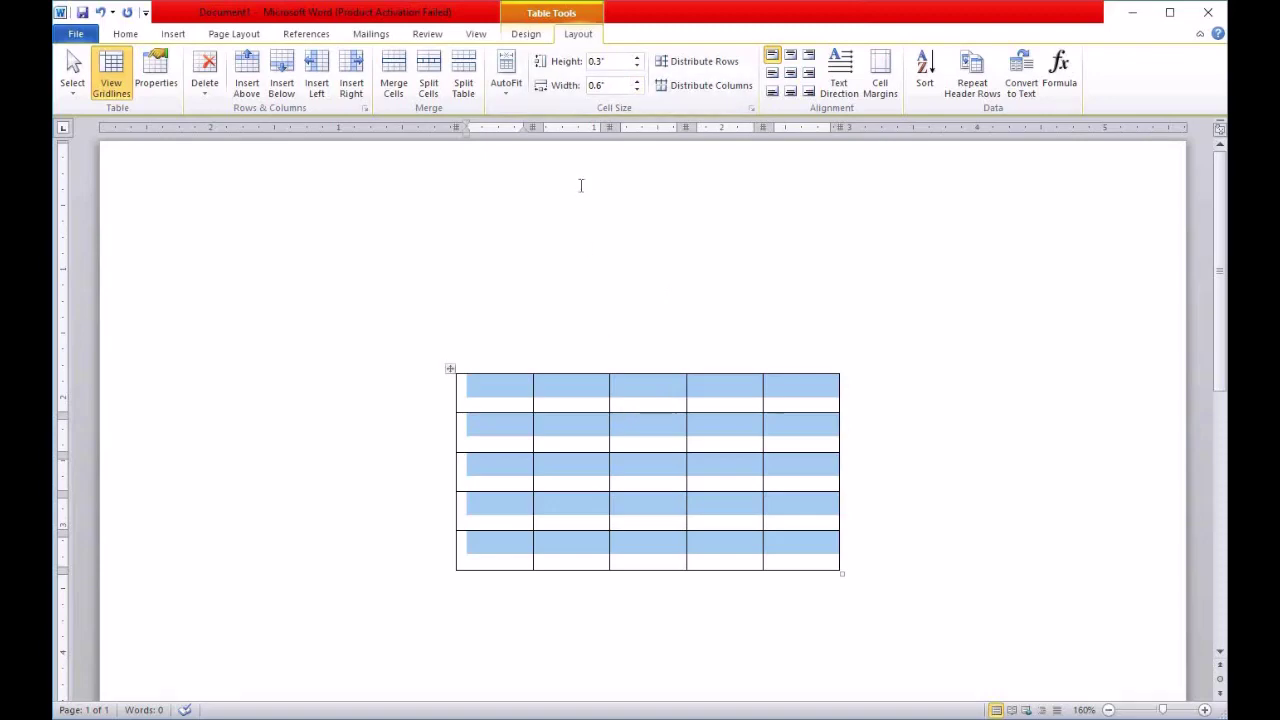
click(588, 404)
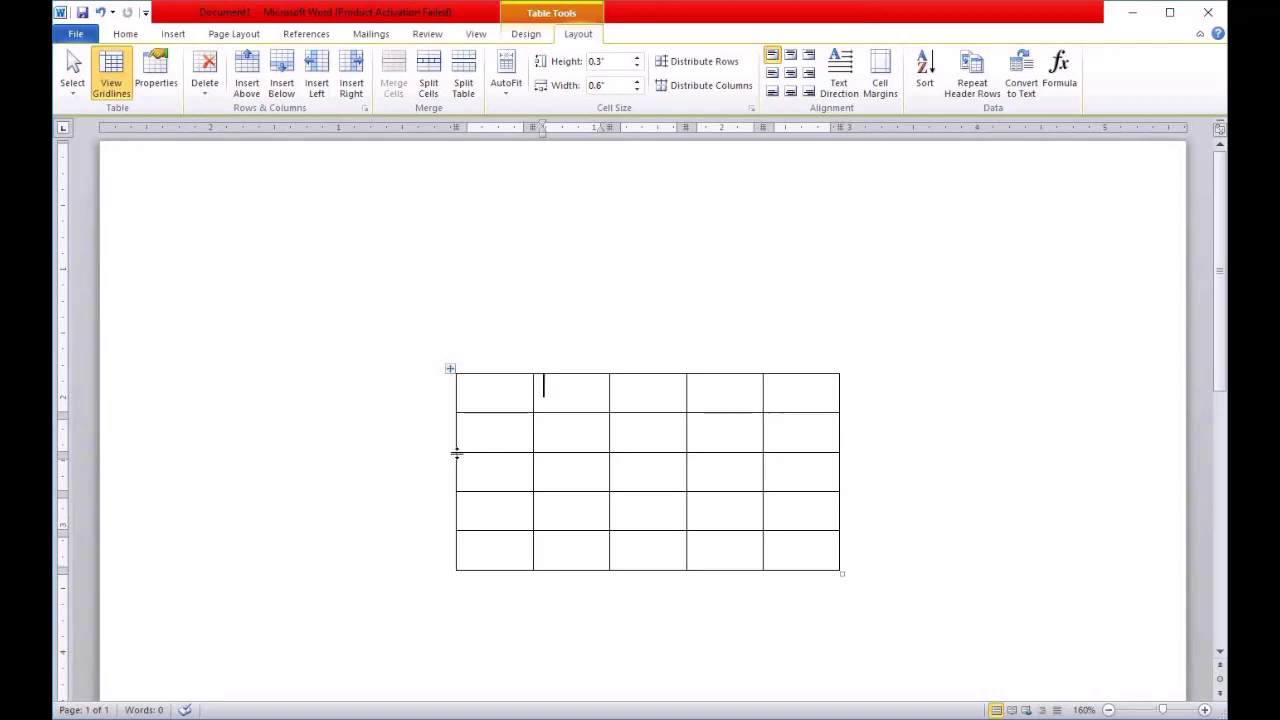
Select the whole table and look through its border options without applying any.
click(515, 387)
drag(614, 391, 794, 563)
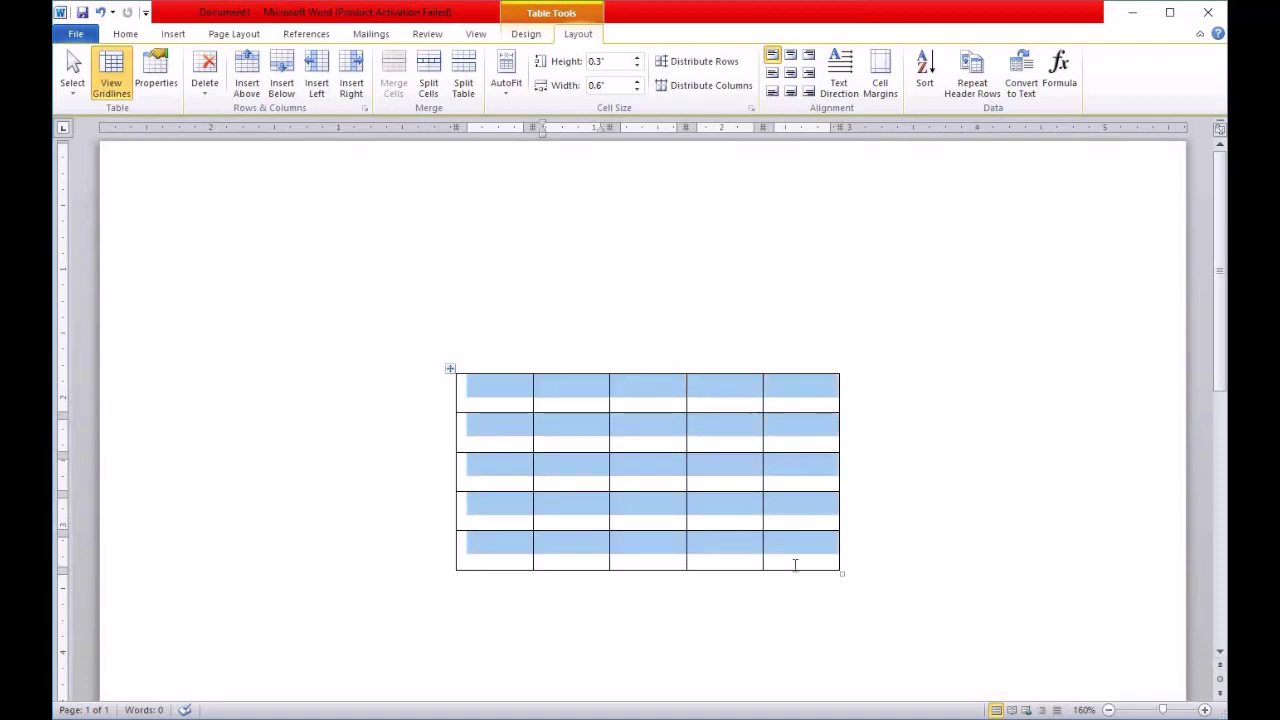
click(530, 37)
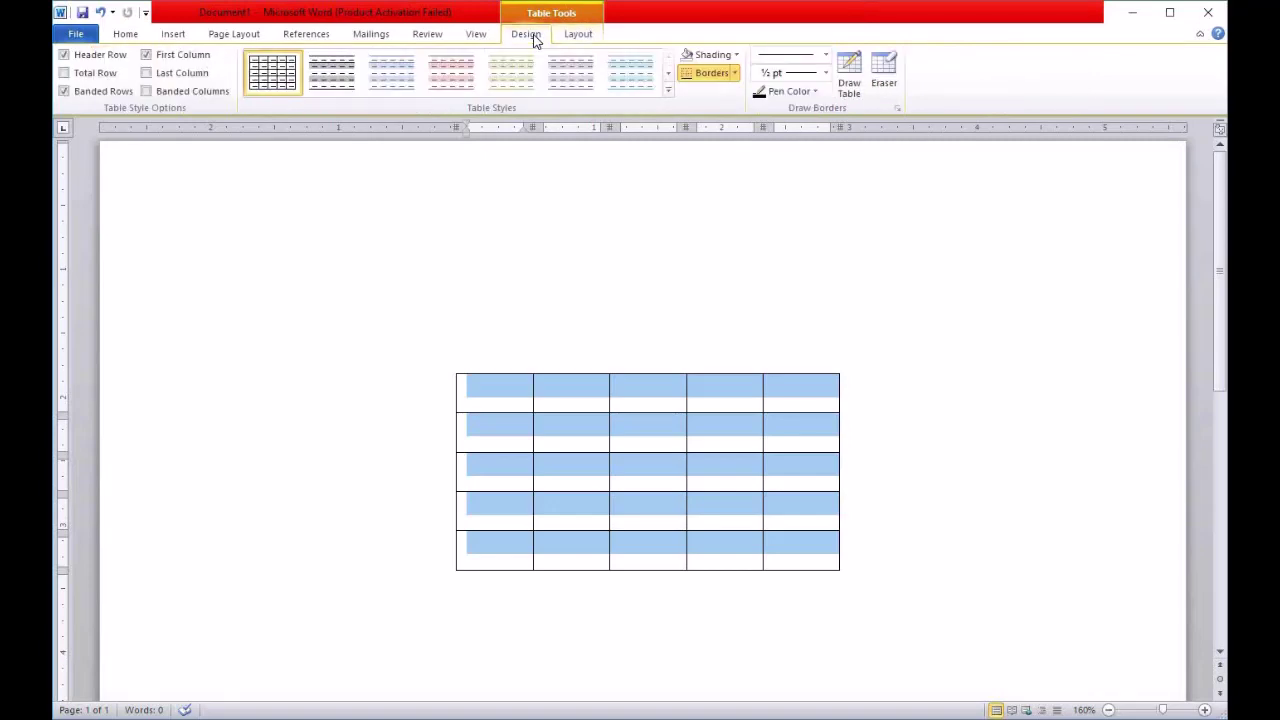
click(736, 74)
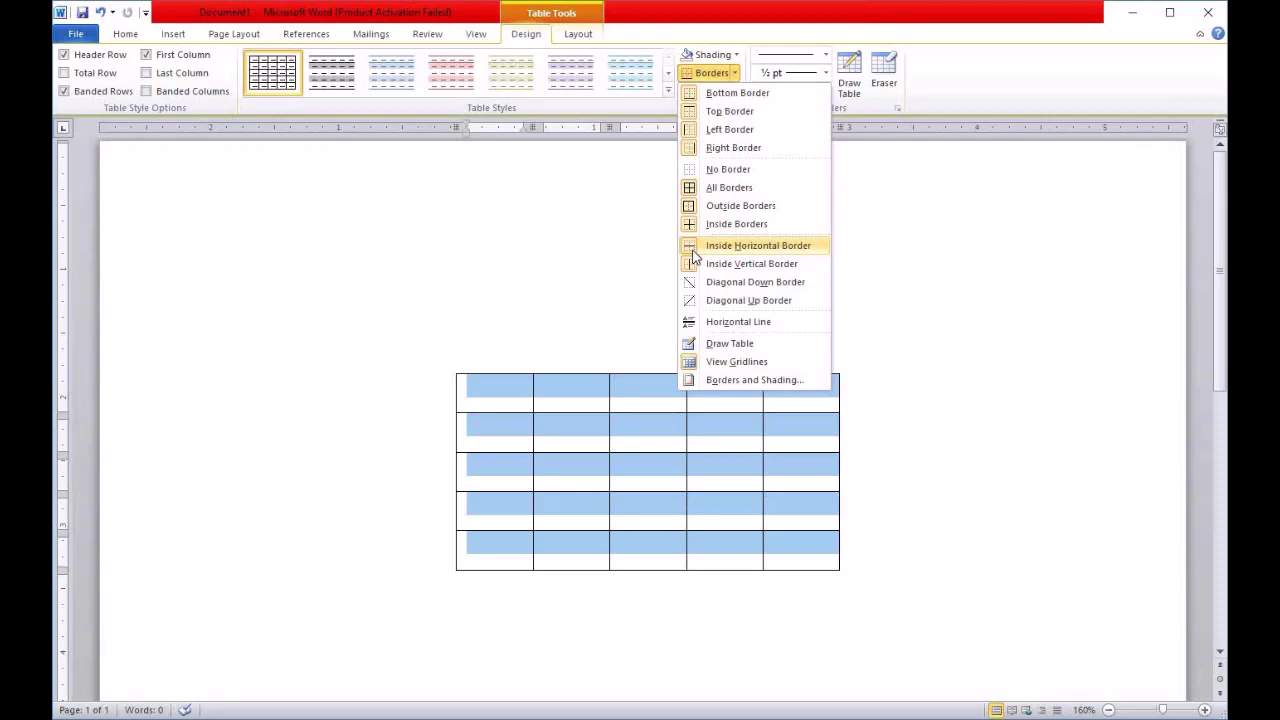
click(630, 237)
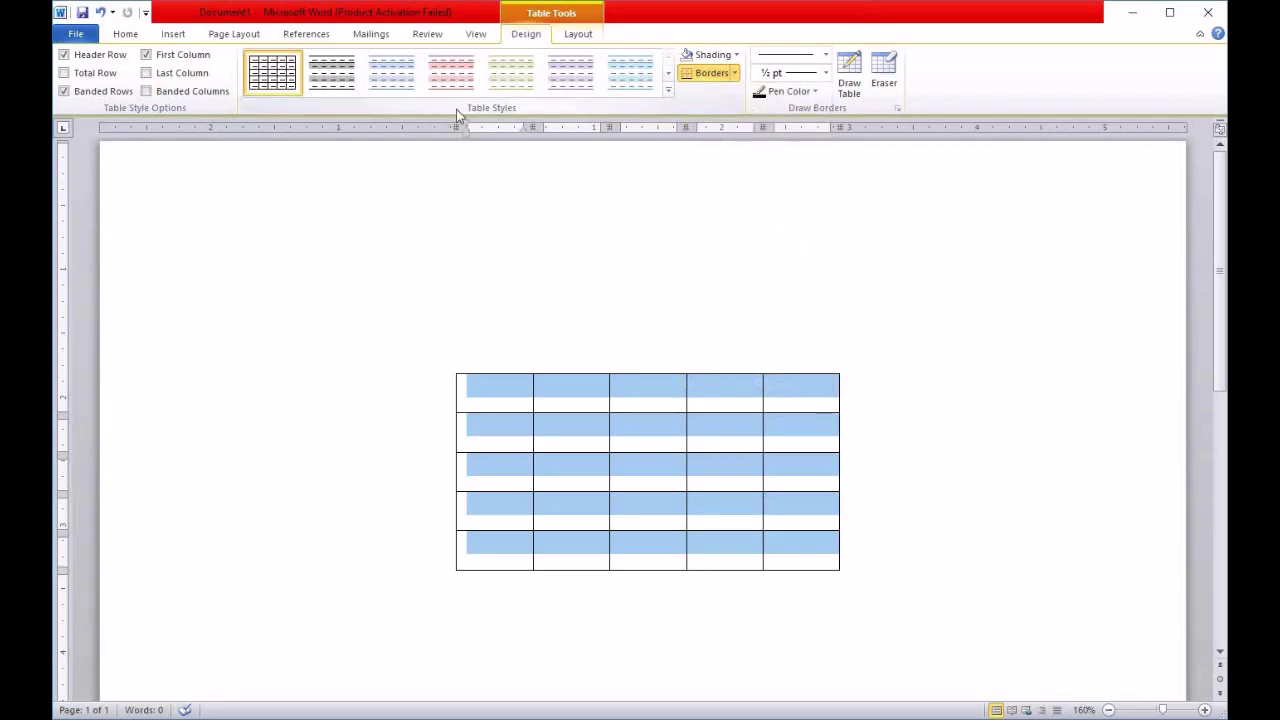
Try the black, blue and purple banded table styles, and the purple style with a filled header row and first column.
click(355, 88)
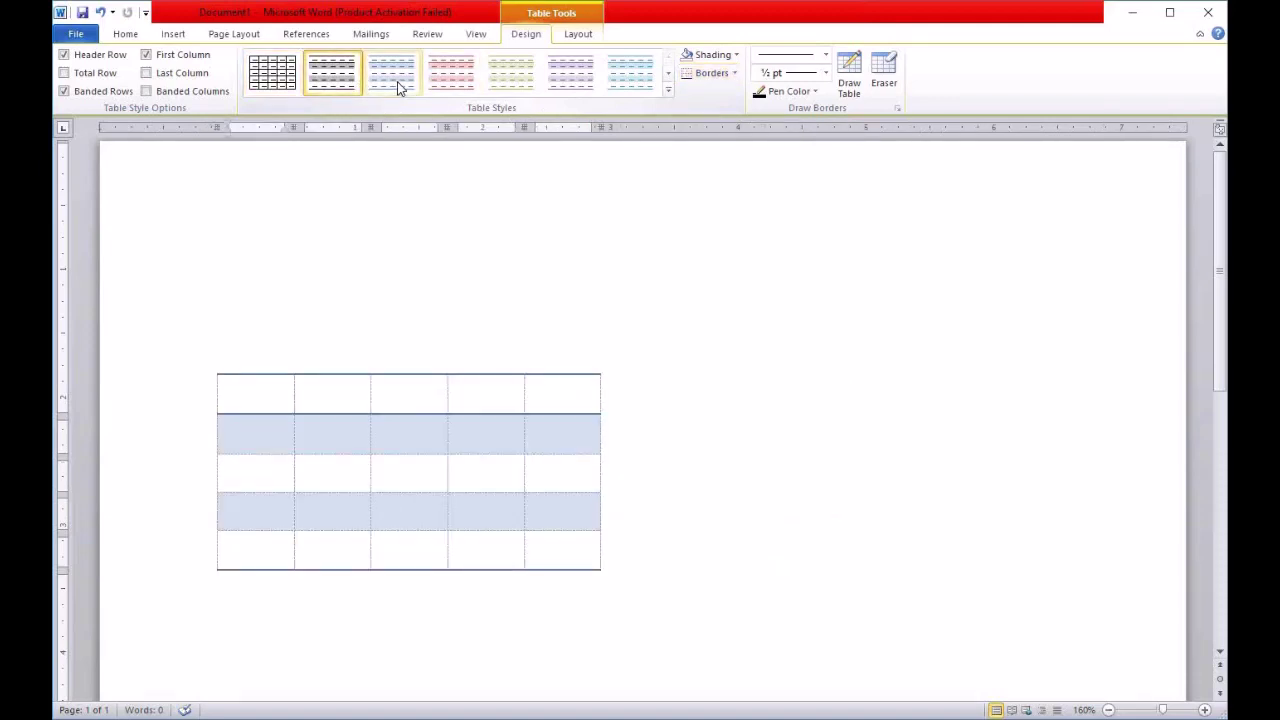
click(398, 88)
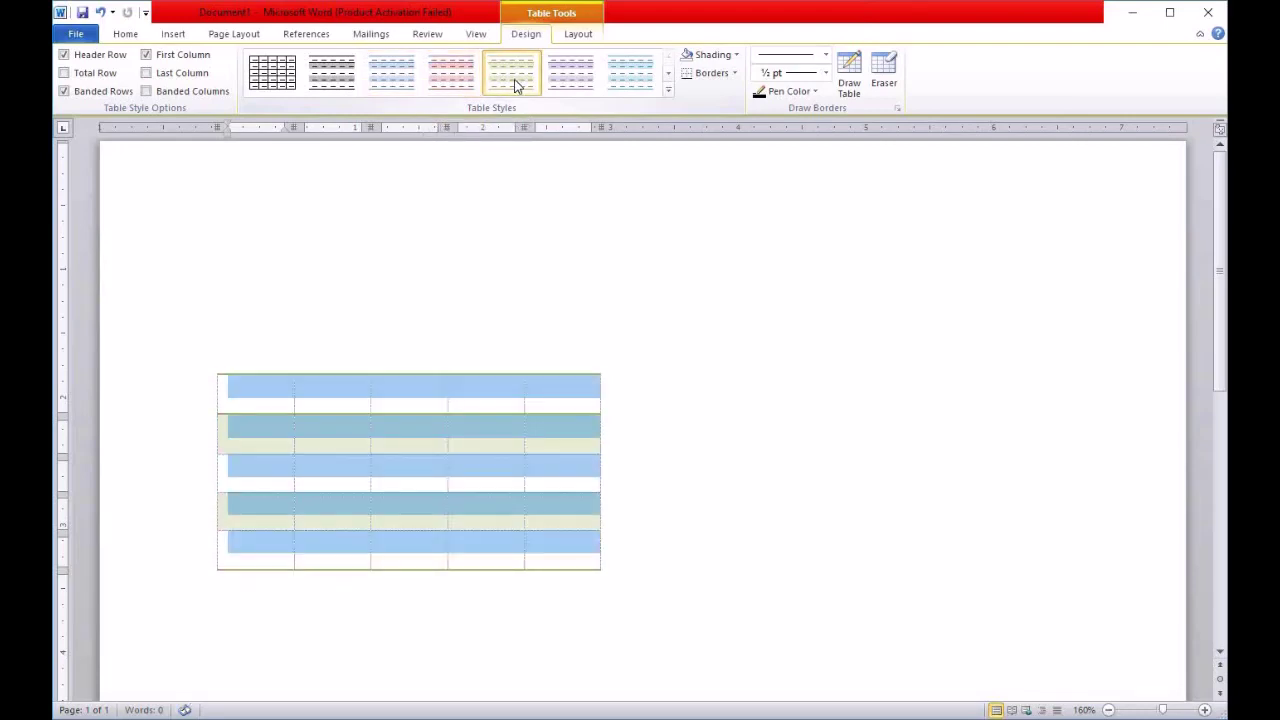
click(583, 85)
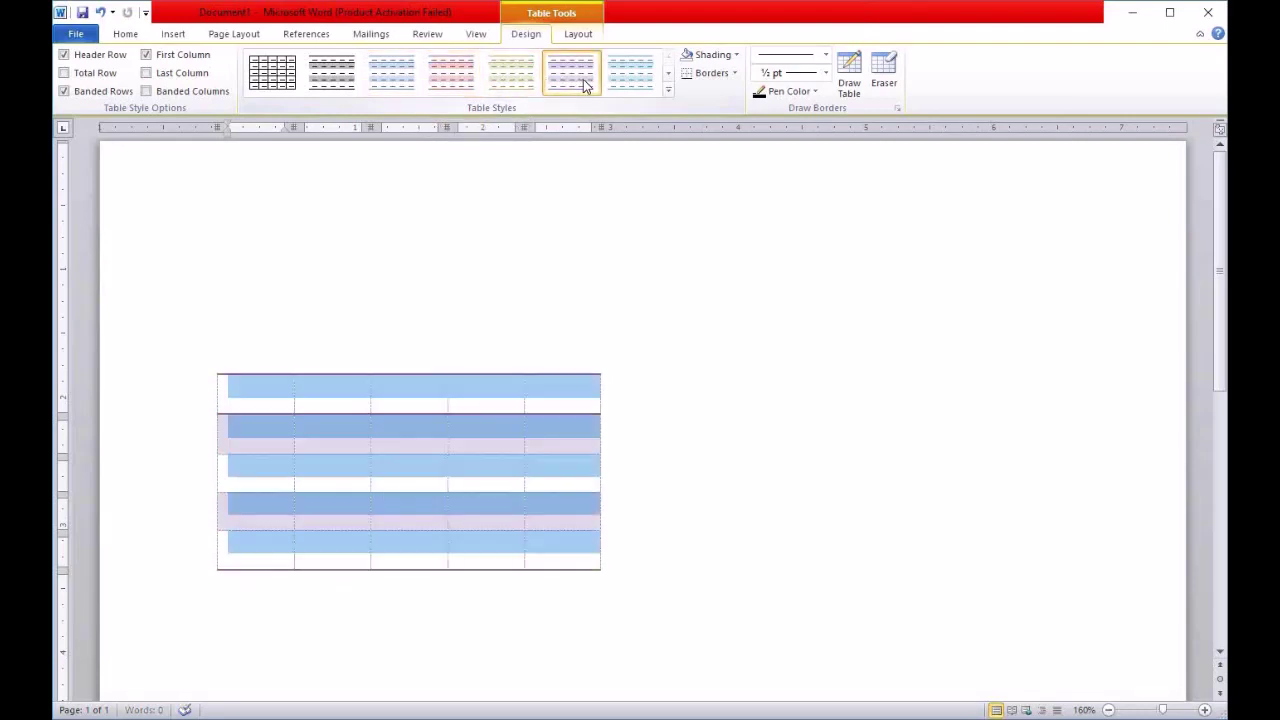
click(669, 92)
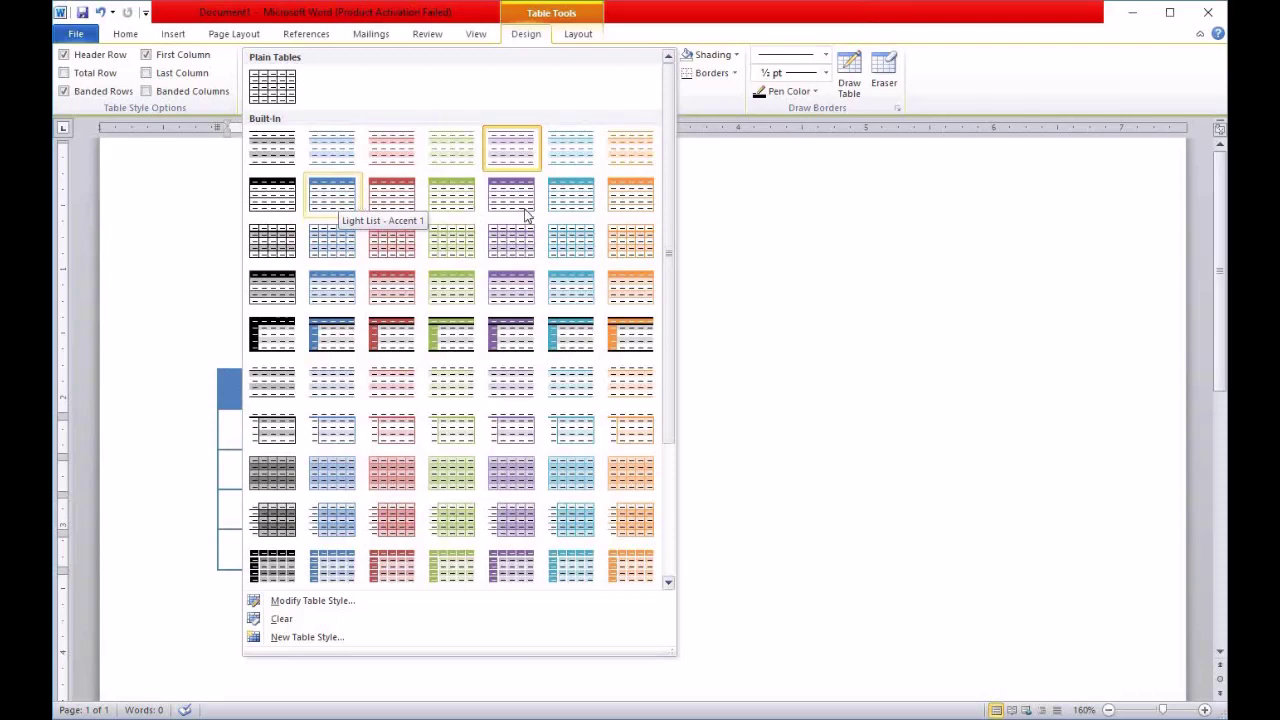
click(517, 339)
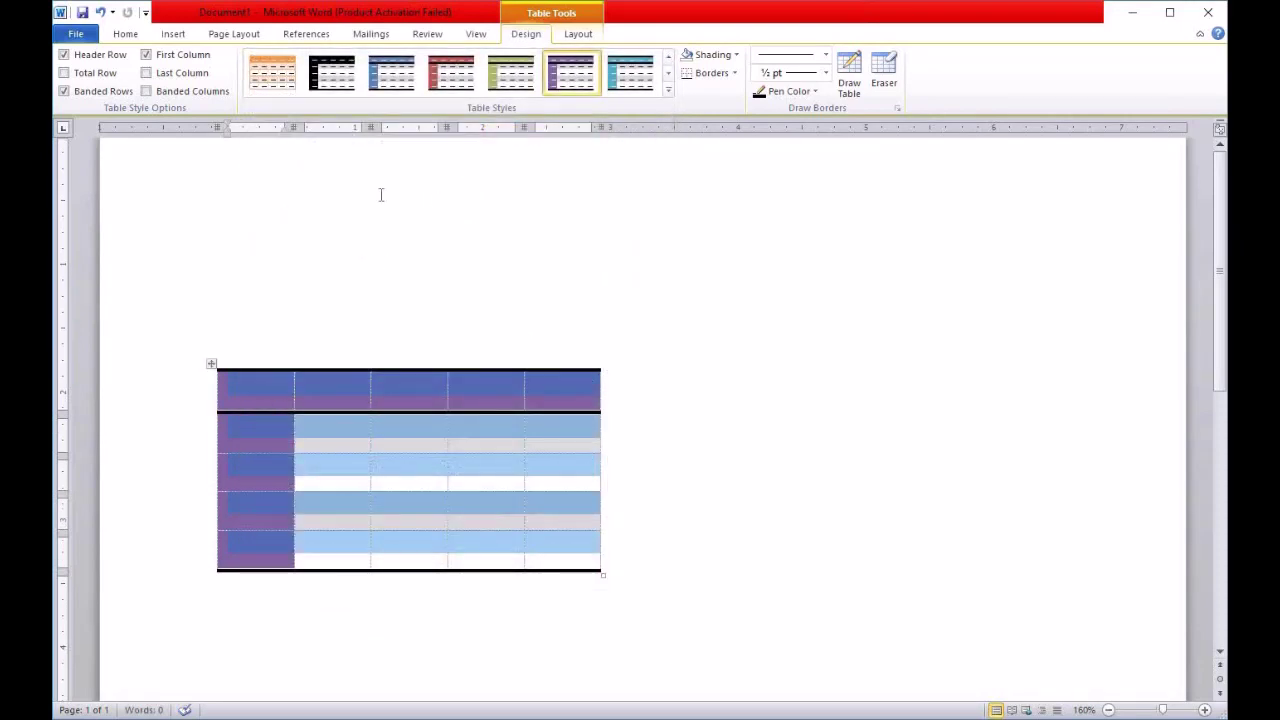
Apply the plain grid style to the table and deselect it.
click(669, 92)
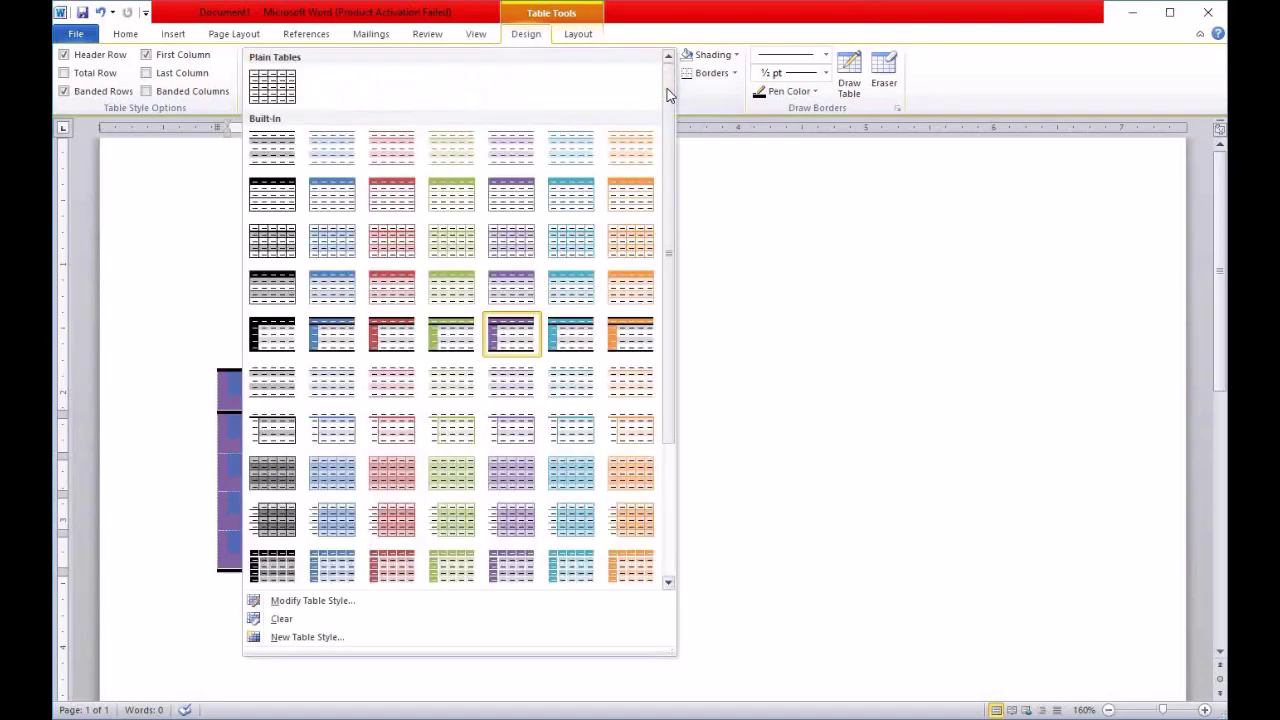
click(283, 87)
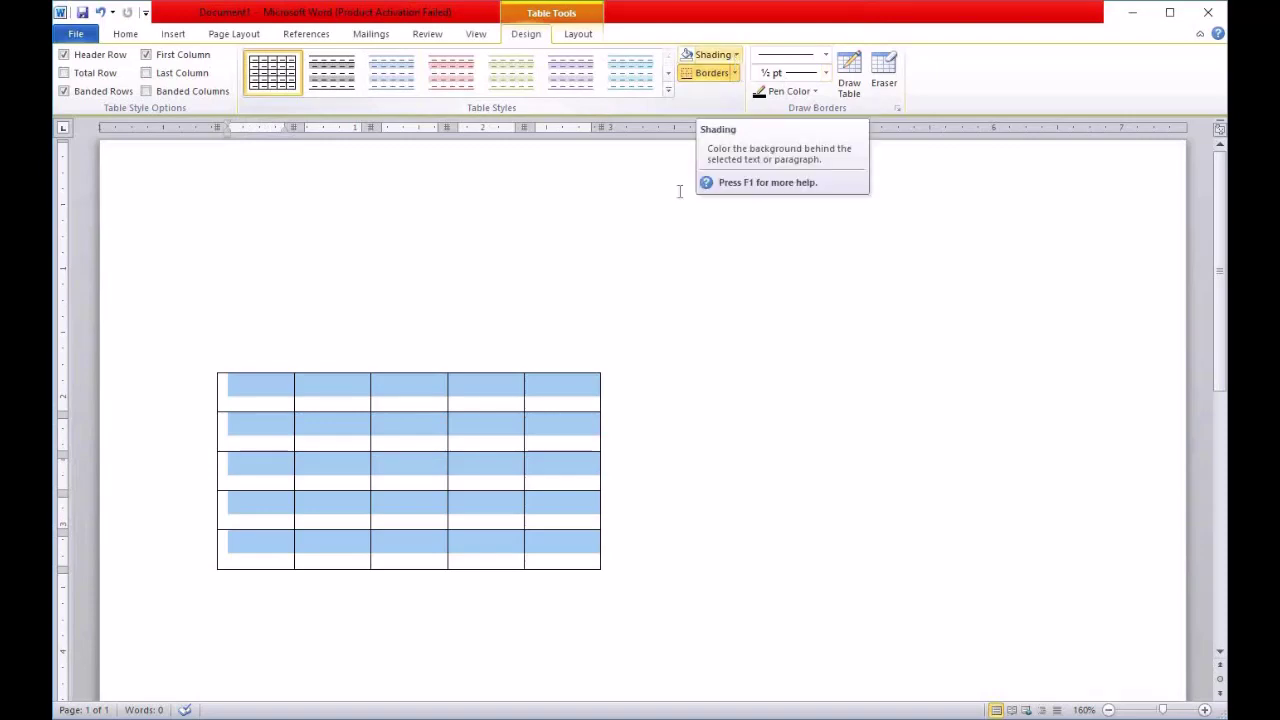
click(777, 412)
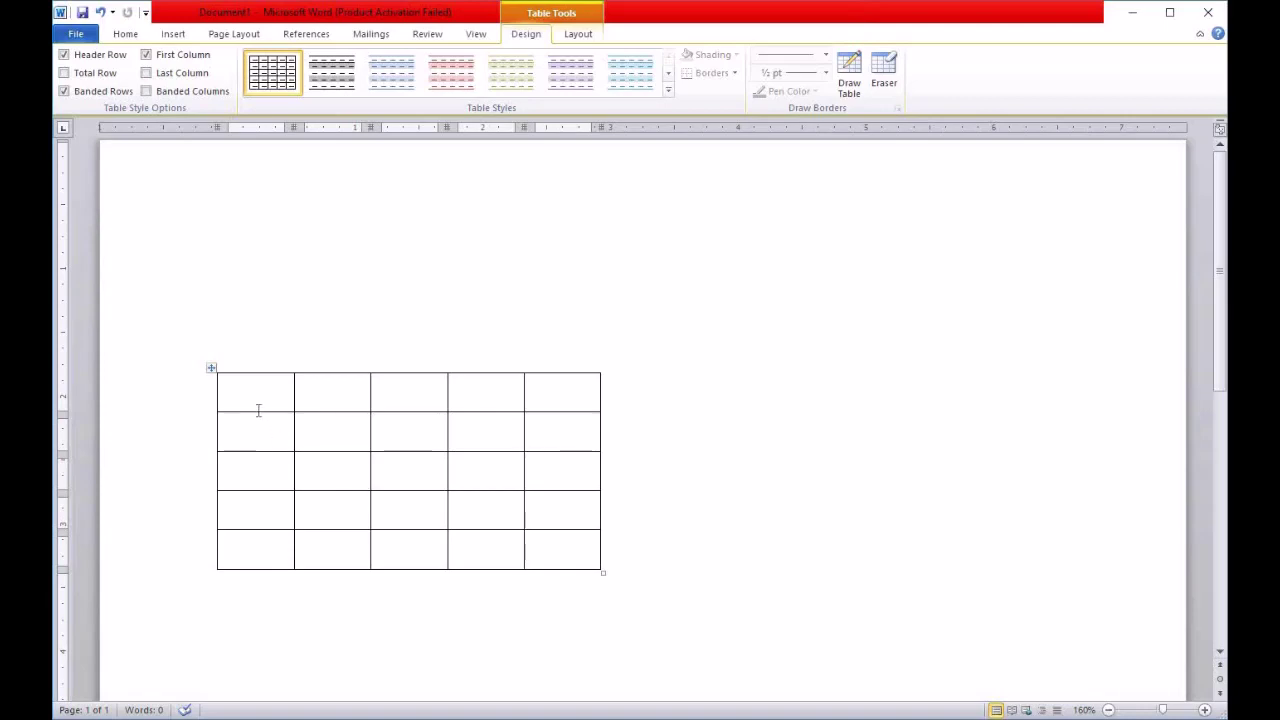
Shade all cells of the table with a light aqua theme color and deselect the table.
mouse_move(257, 397)
mouse_down()
mouse_move(536, 454)
mouse_move(563, 534)
mouse_up()
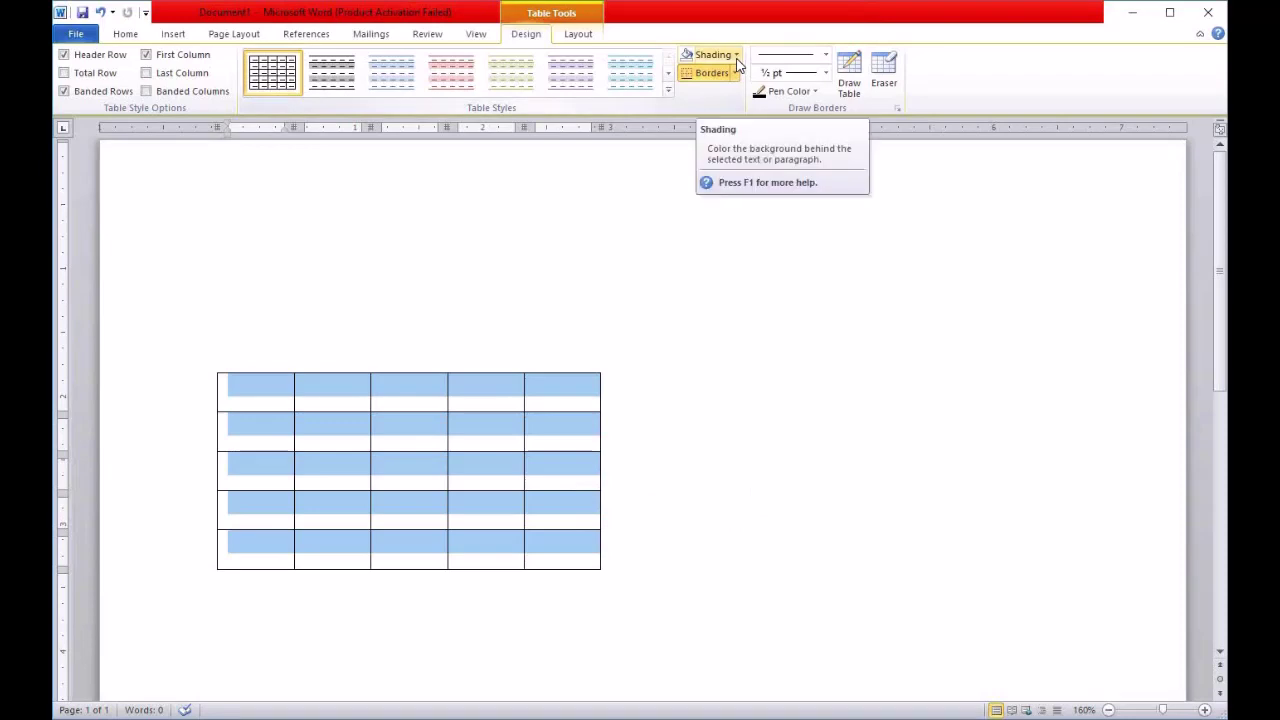
click(737, 57)
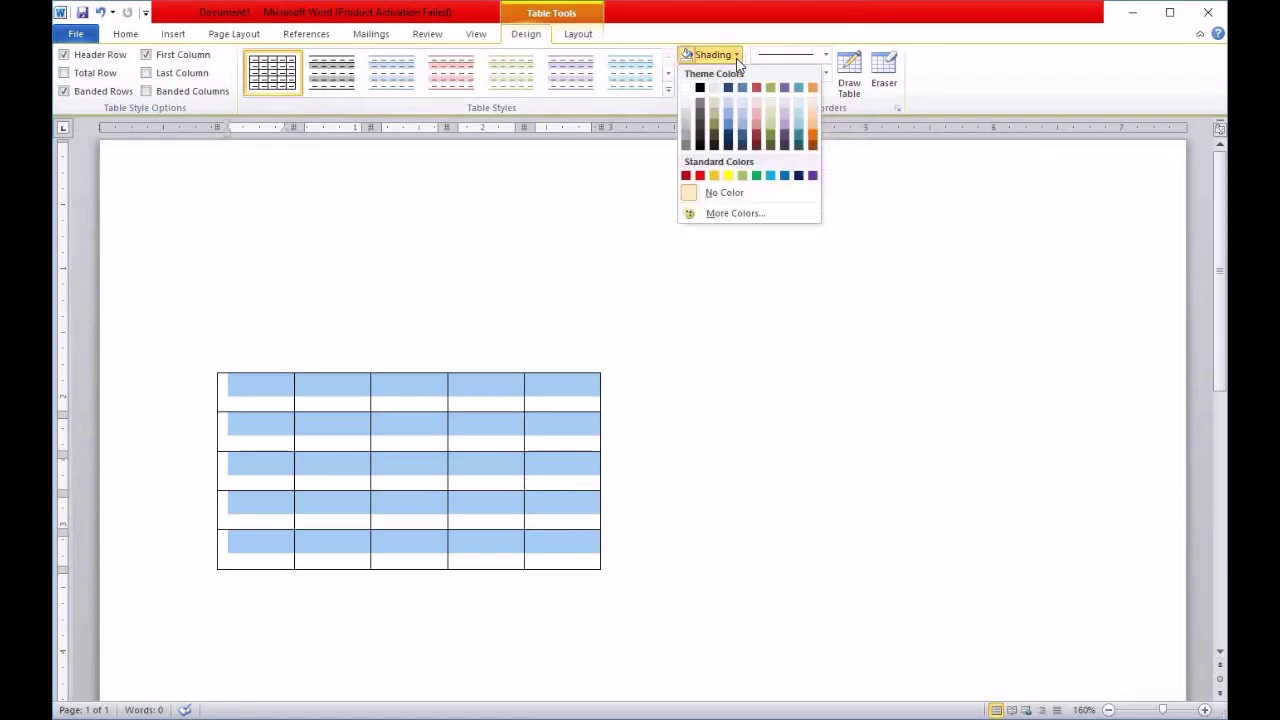
click(797, 118)
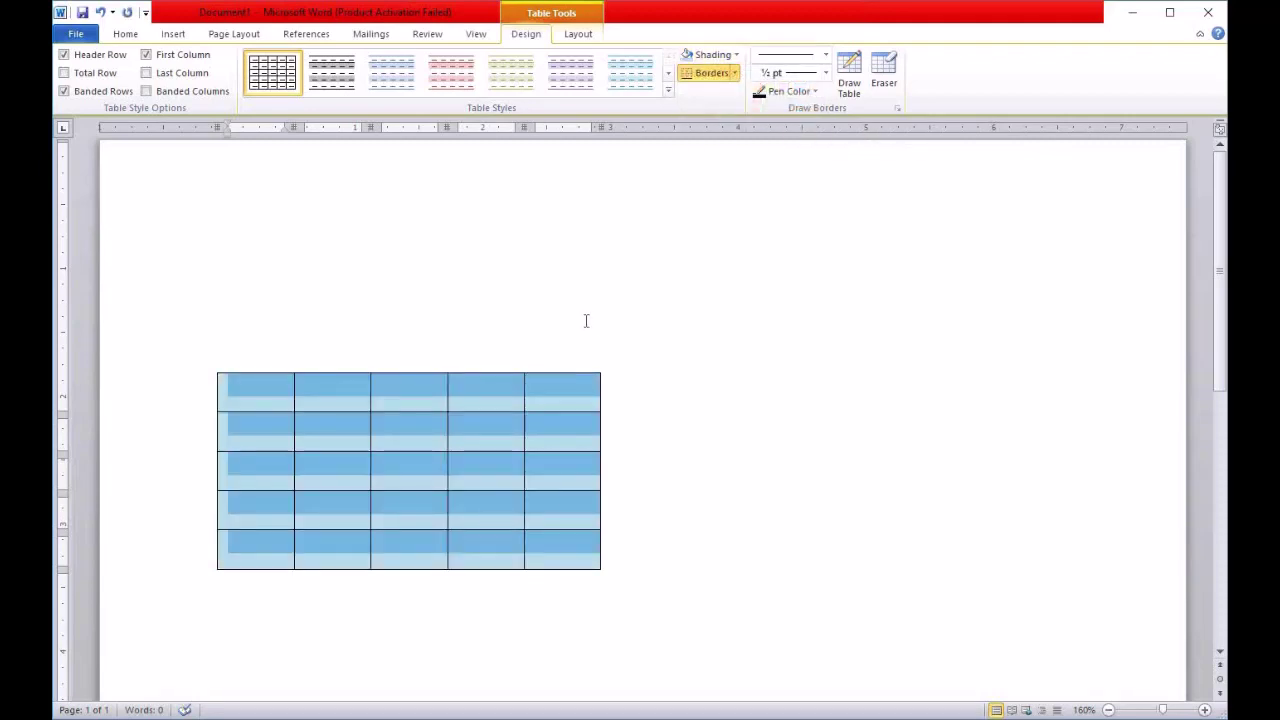
click(586, 320)
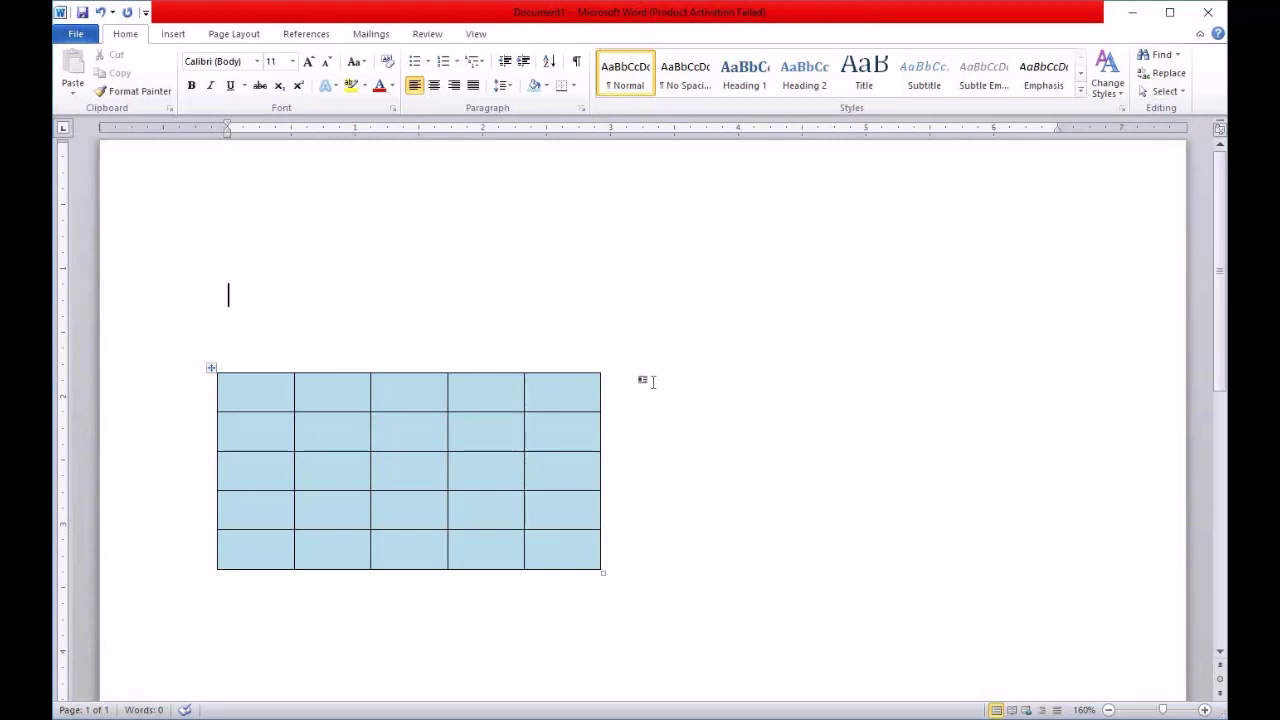
Merge the first two cells of the table's top row into one cell.
click(605, 397)
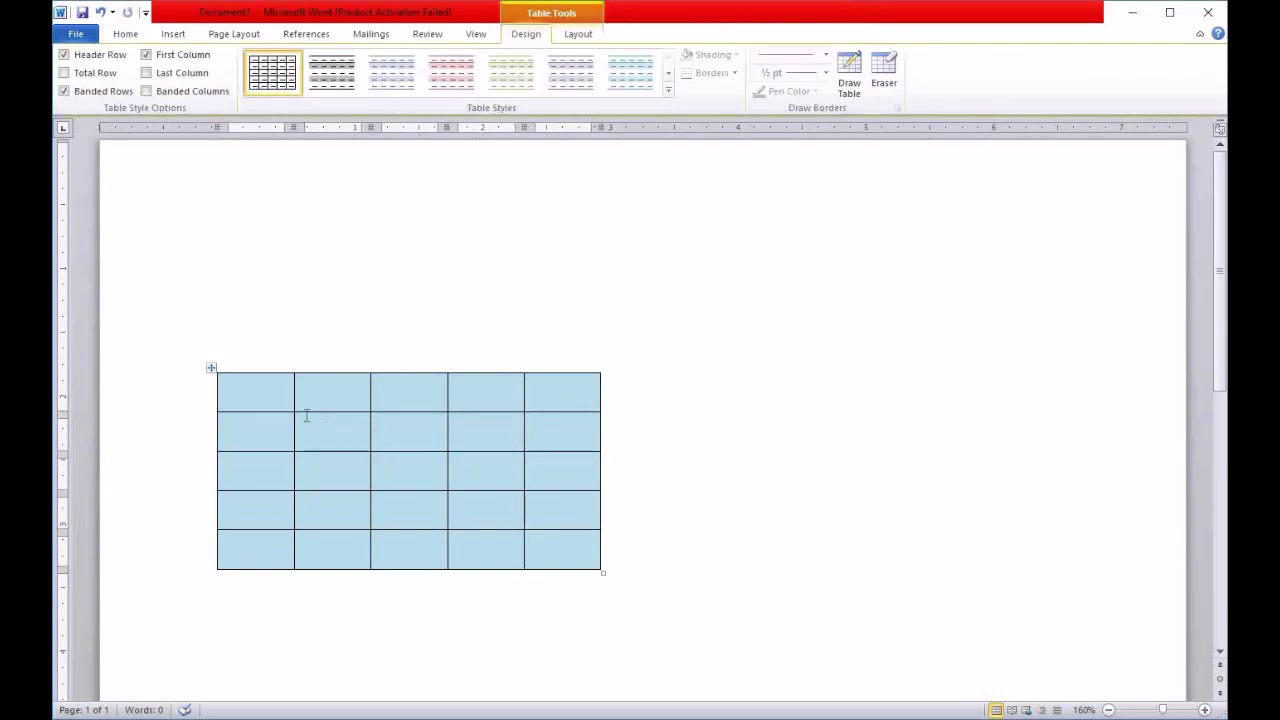
click(274, 393)
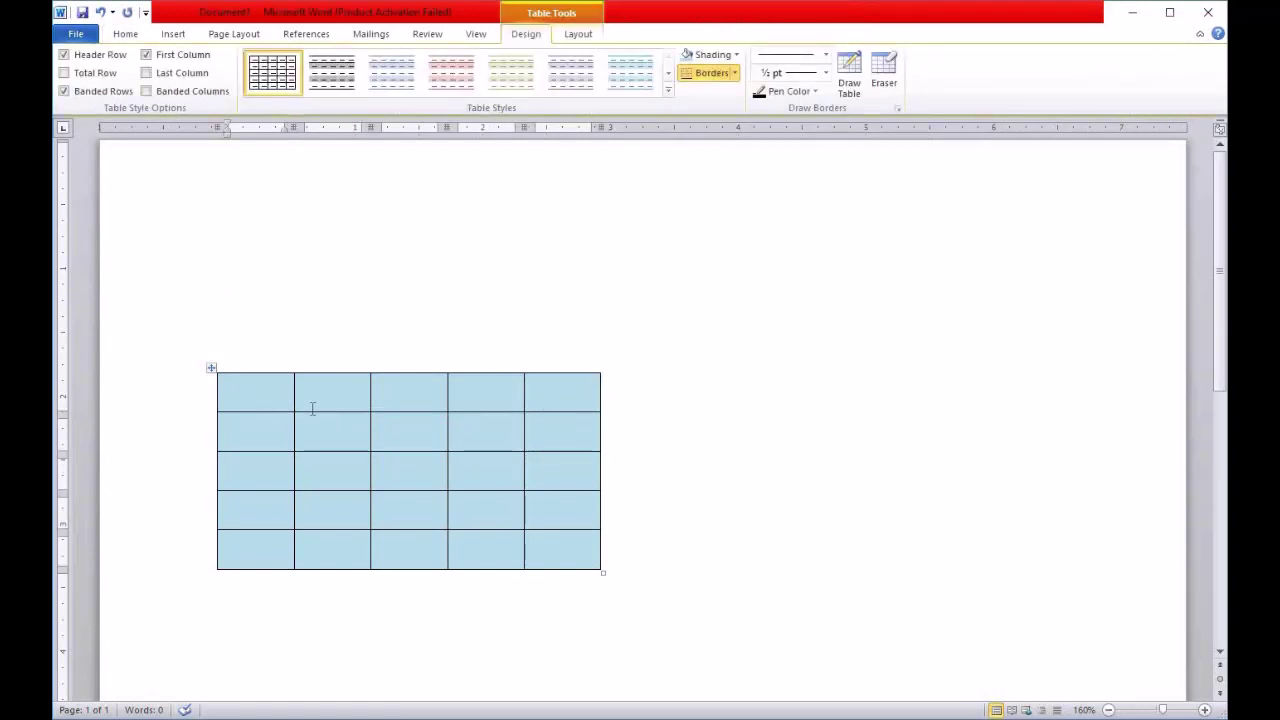
drag(263, 393, 360, 383)
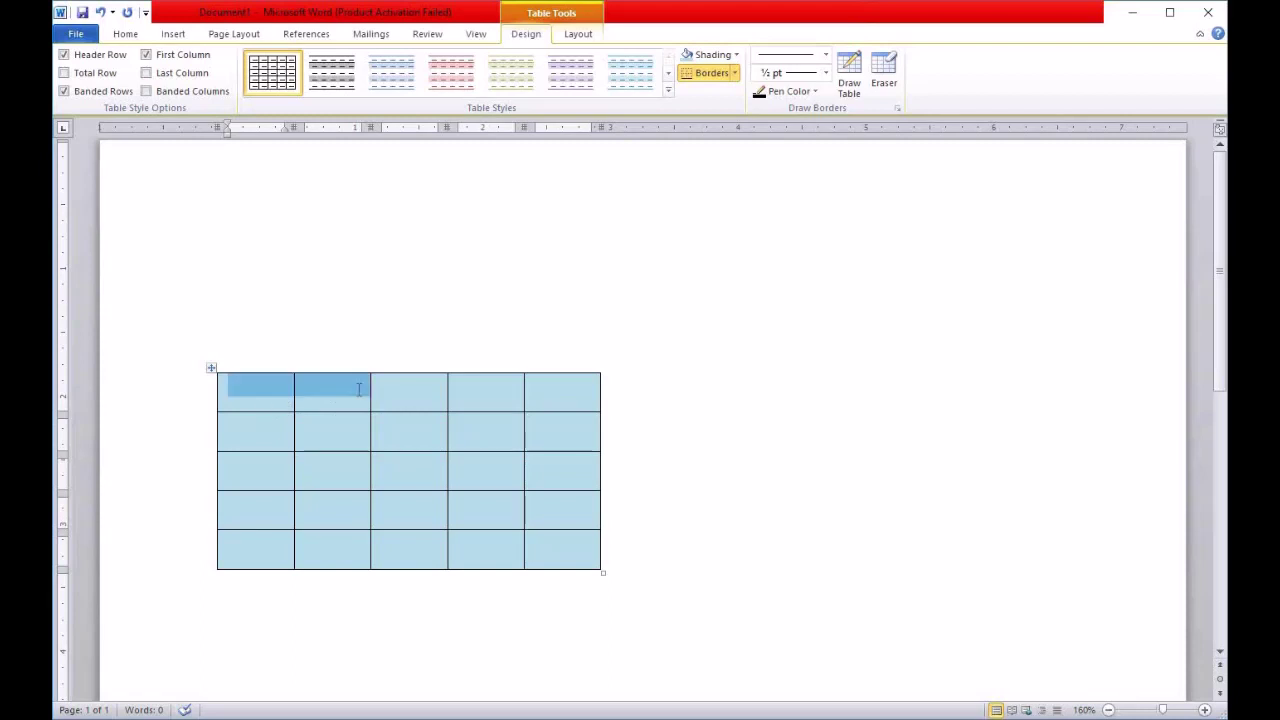
click(239, 398)
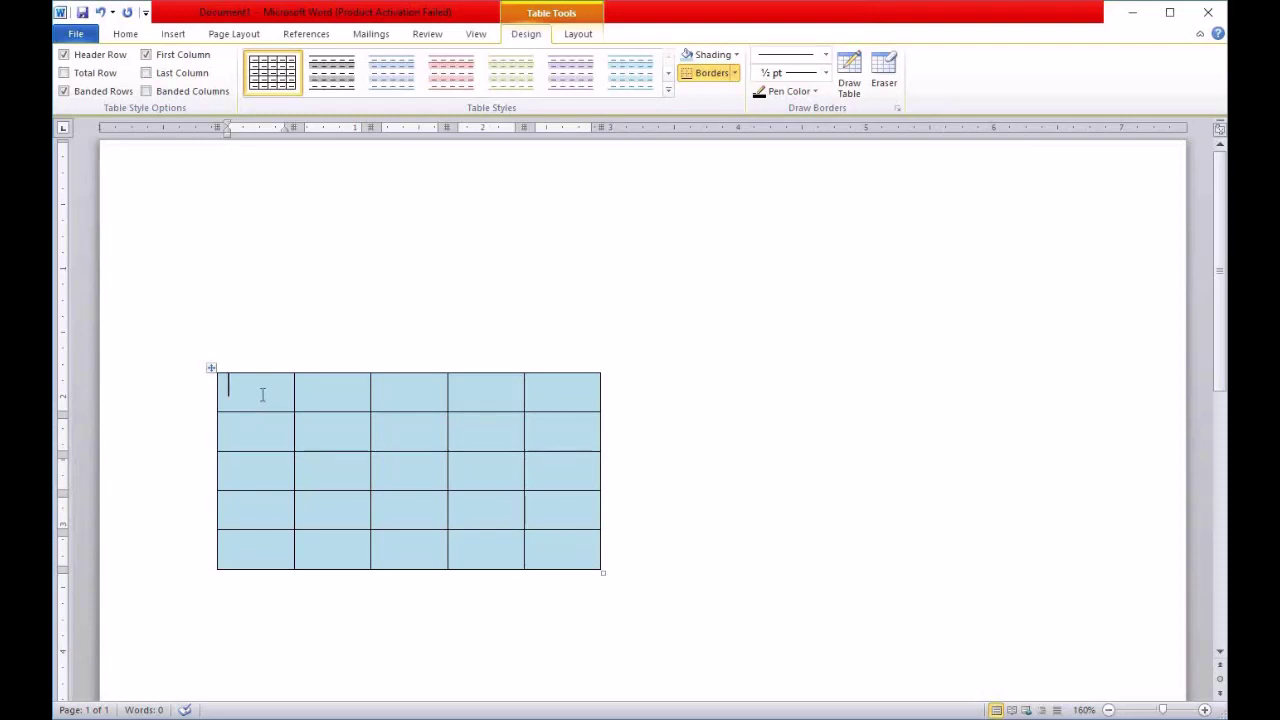
drag(255, 389, 349, 391)
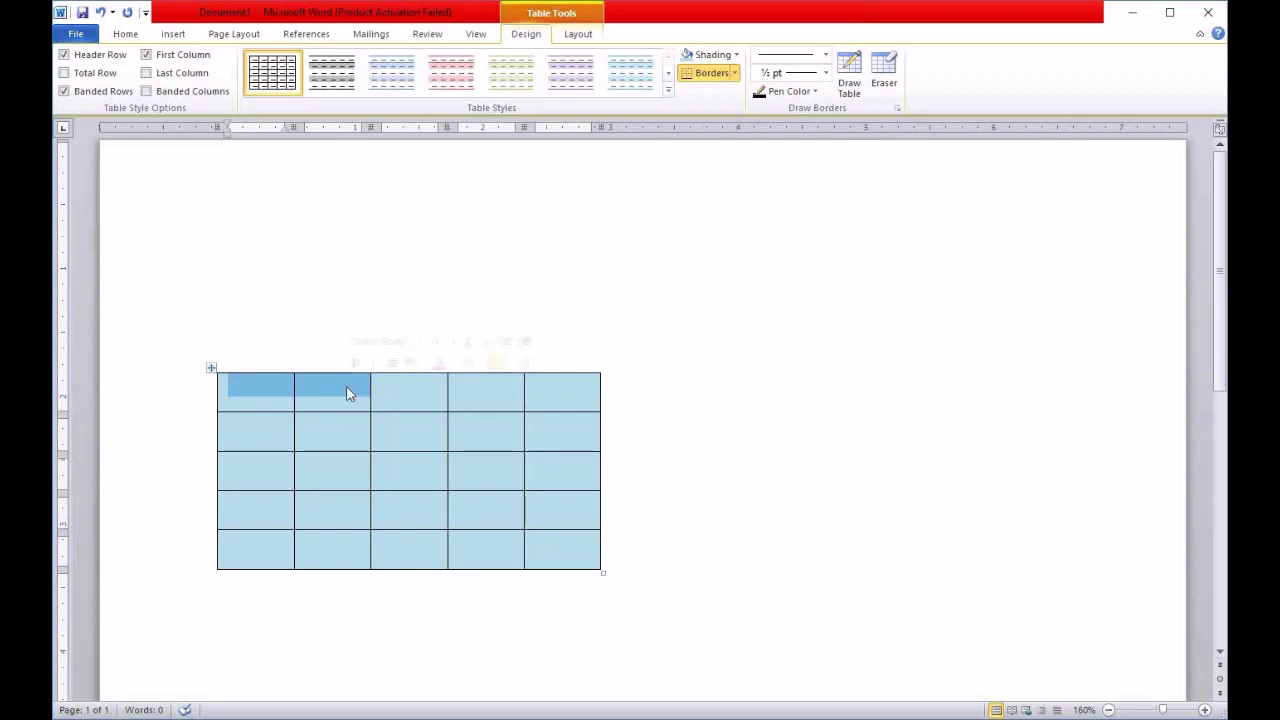
click(579, 34)
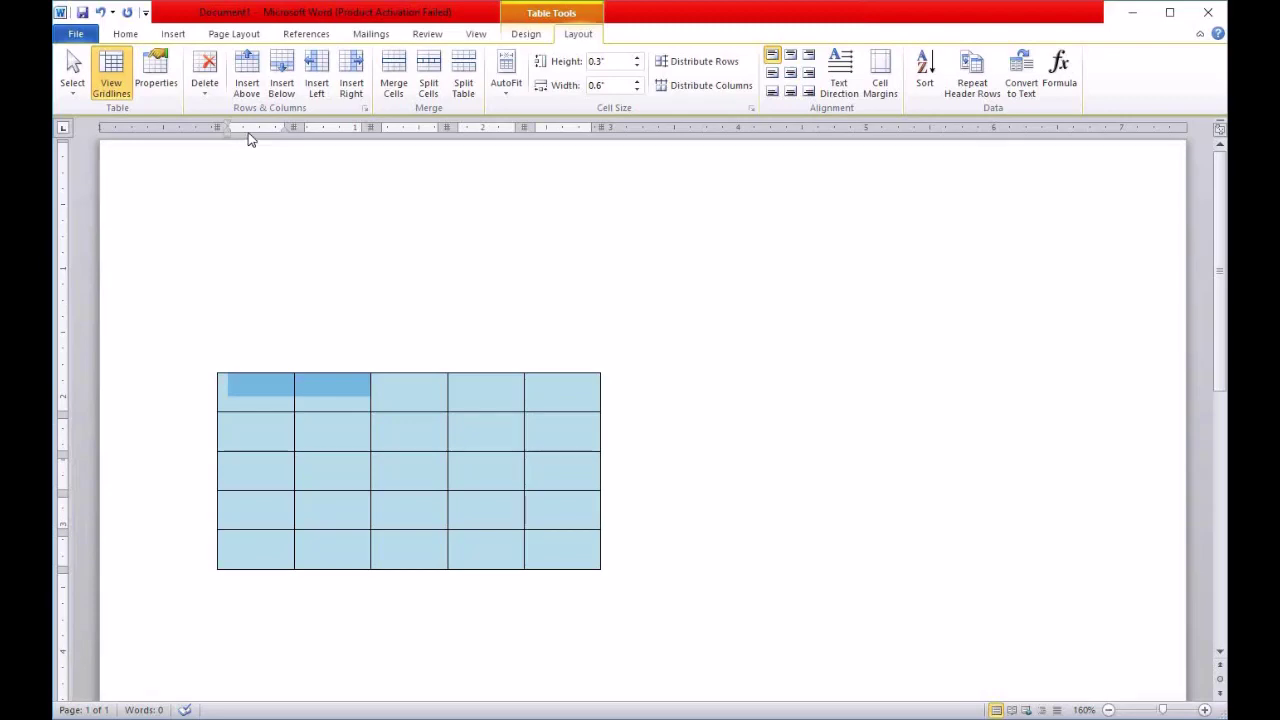
click(393, 91)
click(356, 382)
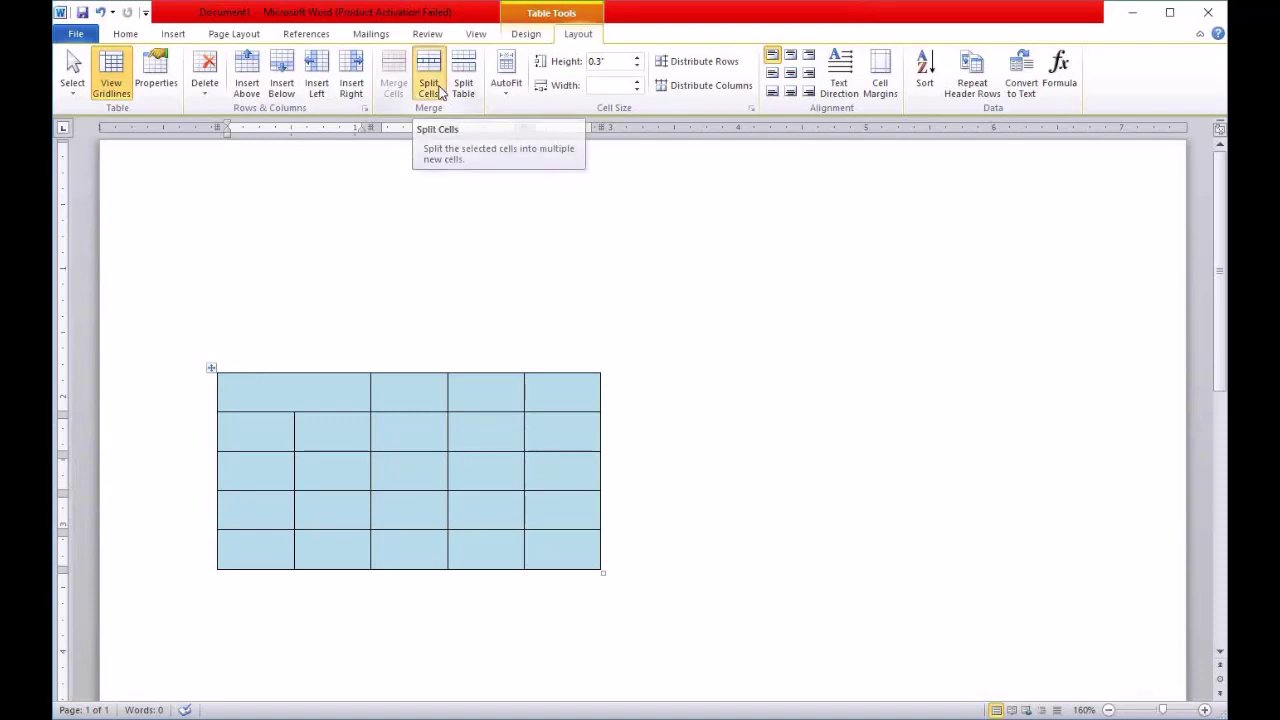
Split the merged top-row cell into 2 columns and 2 rows and select the split cells.
click(440, 92)
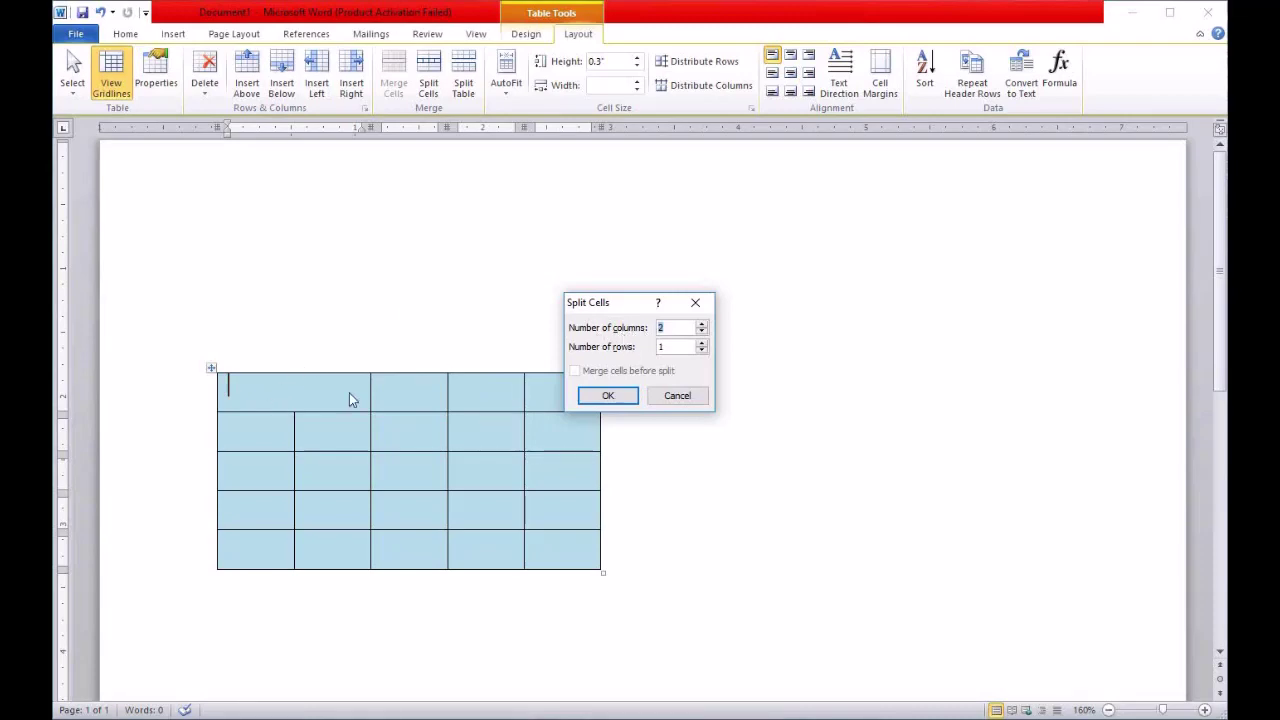
click(701, 342)
click(606, 396)
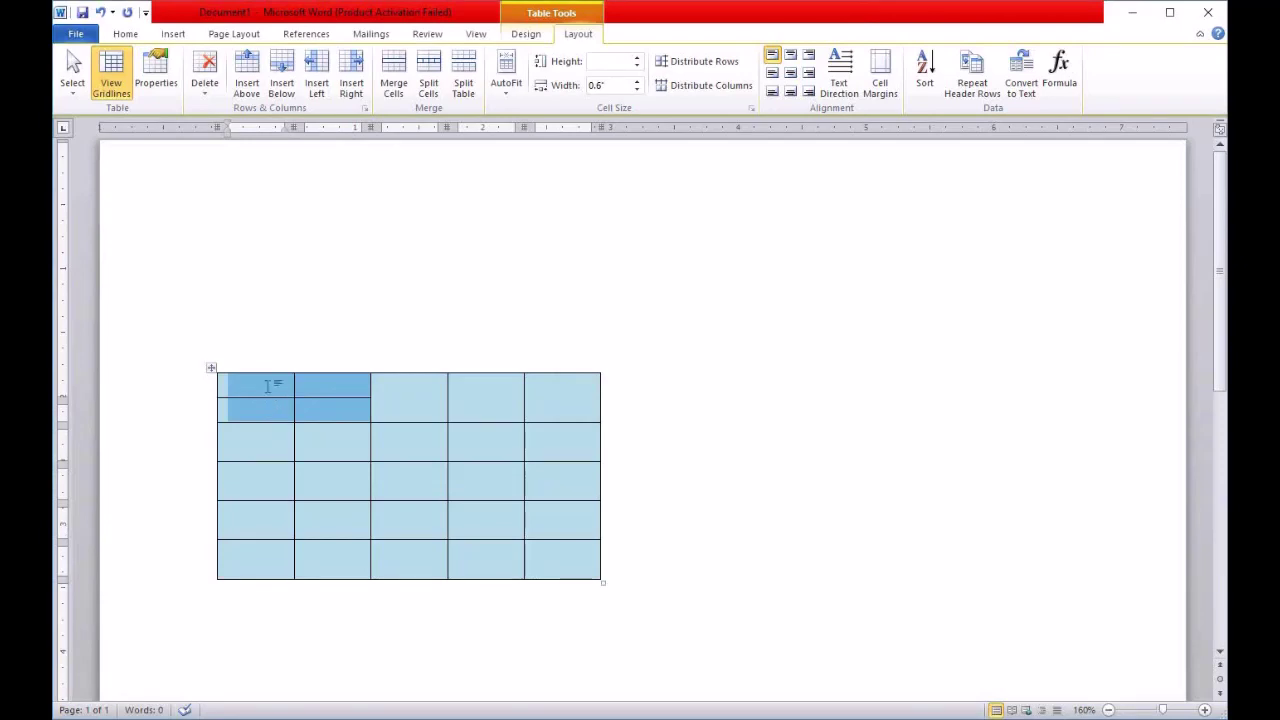
drag(268, 386, 311, 420)
drag(246, 380, 311, 405)
Insert a new column to the right of the table's third column.
click(797, 436)
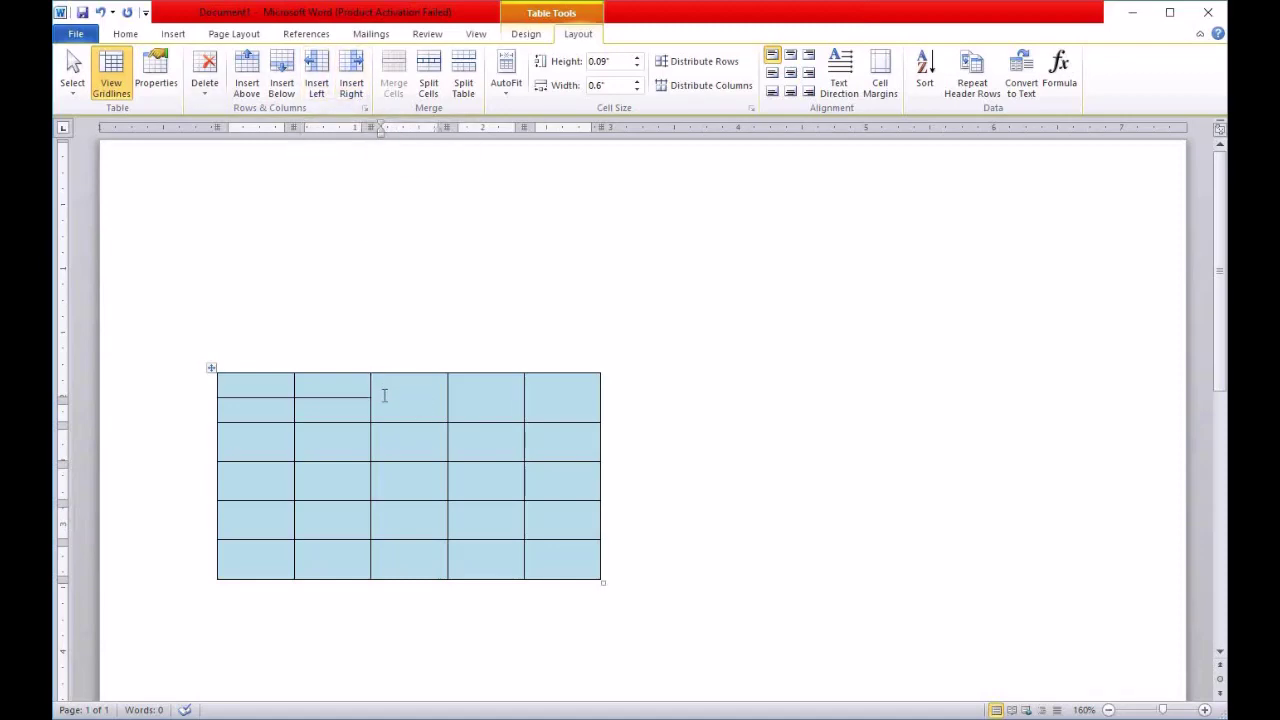
click(351, 88)
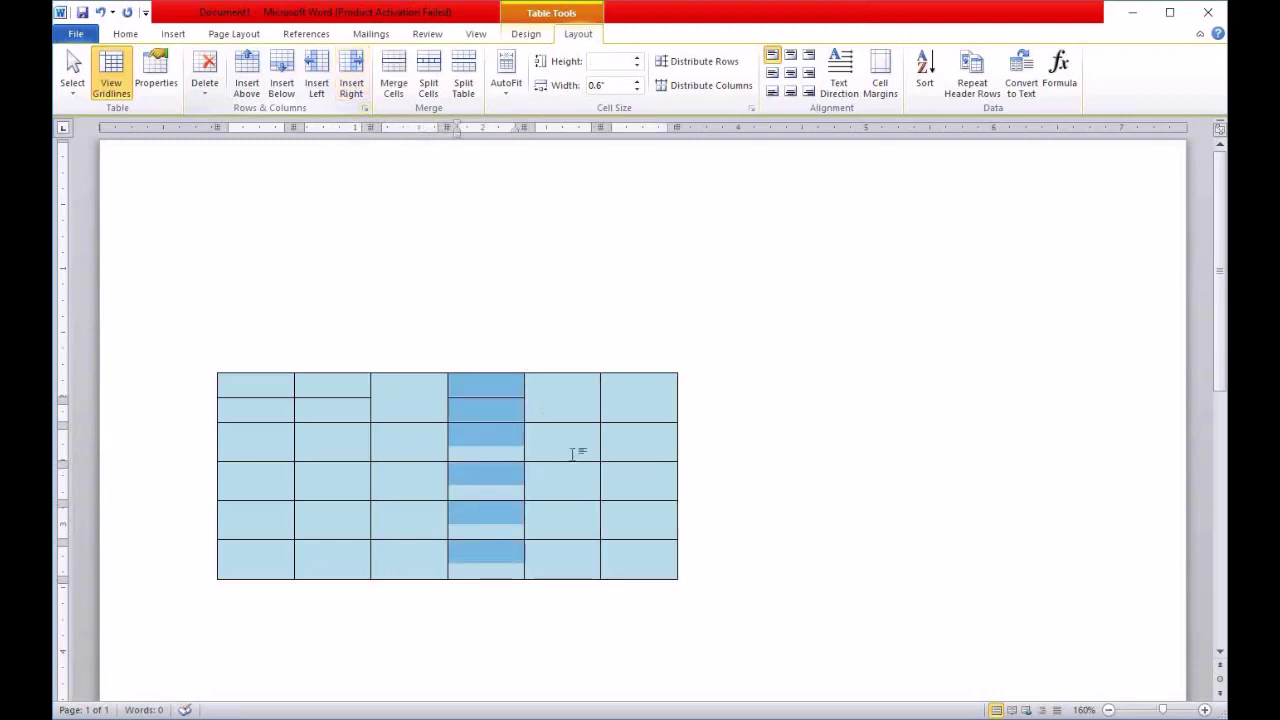
click(507, 405)
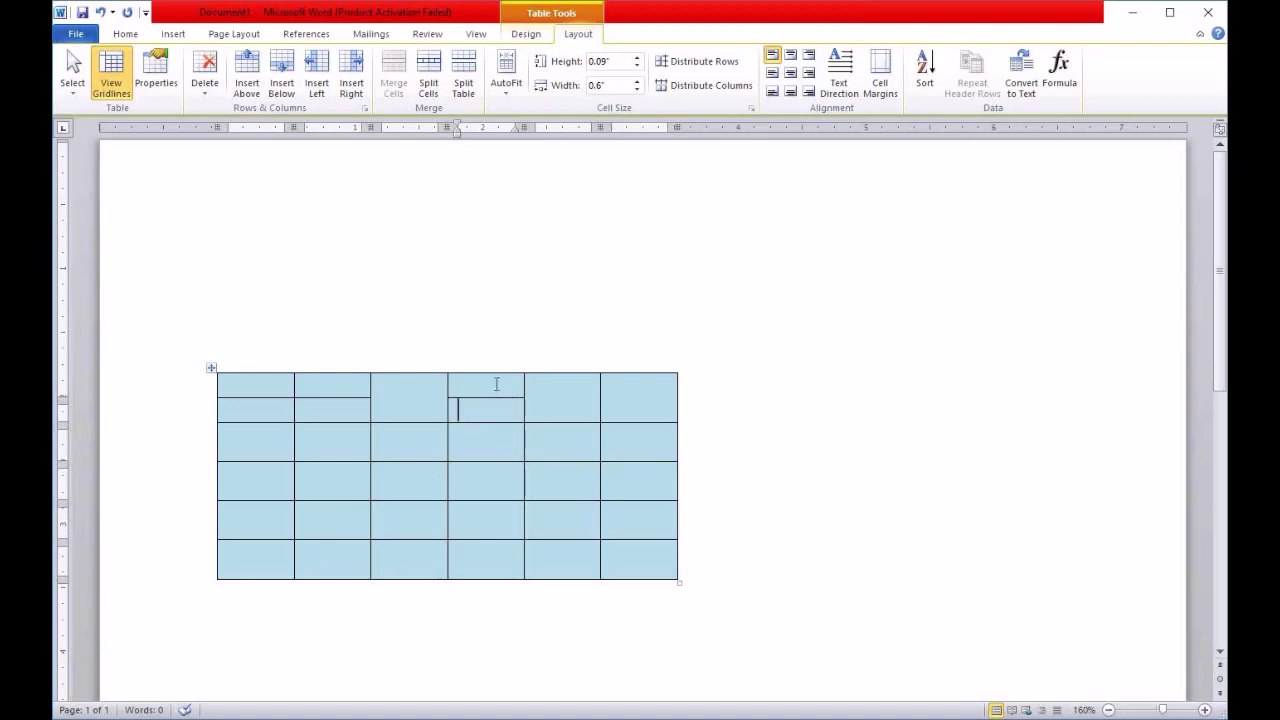
Combine the new column's two stacked top cells using Split Cells with 1 column, 1 row and merging before the split.
drag(496, 384, 500, 412)
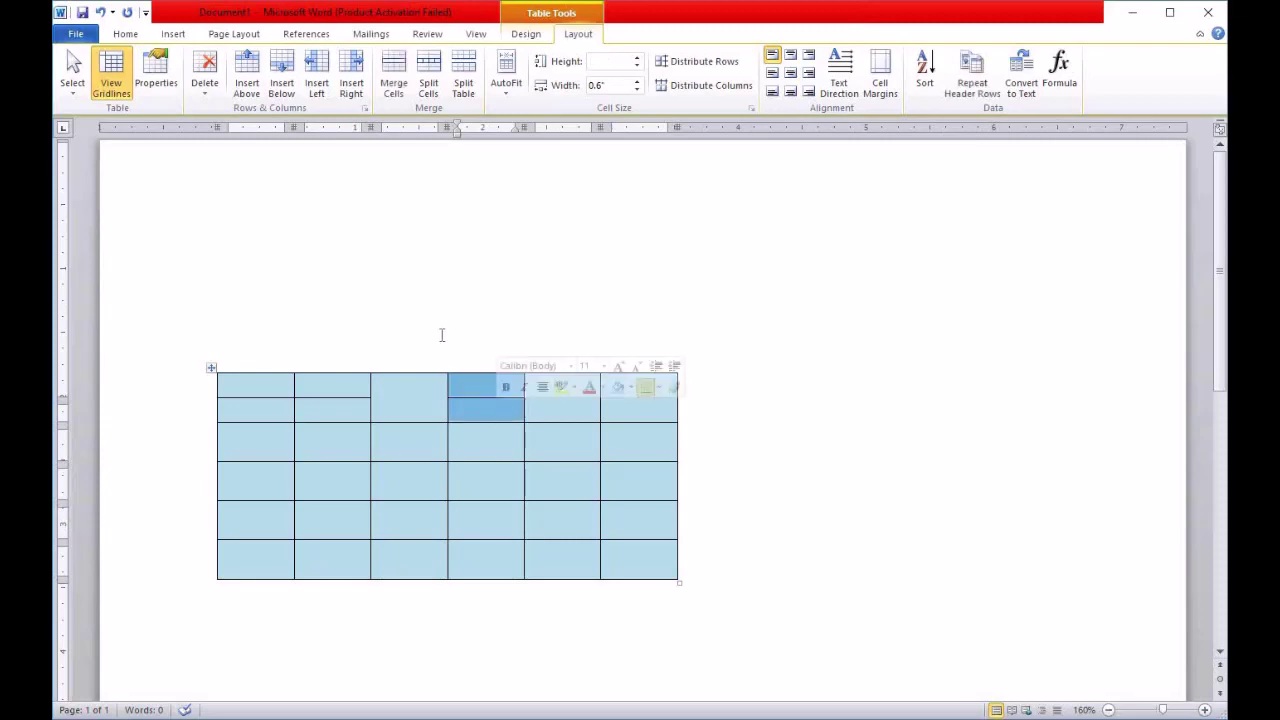
click(436, 88)
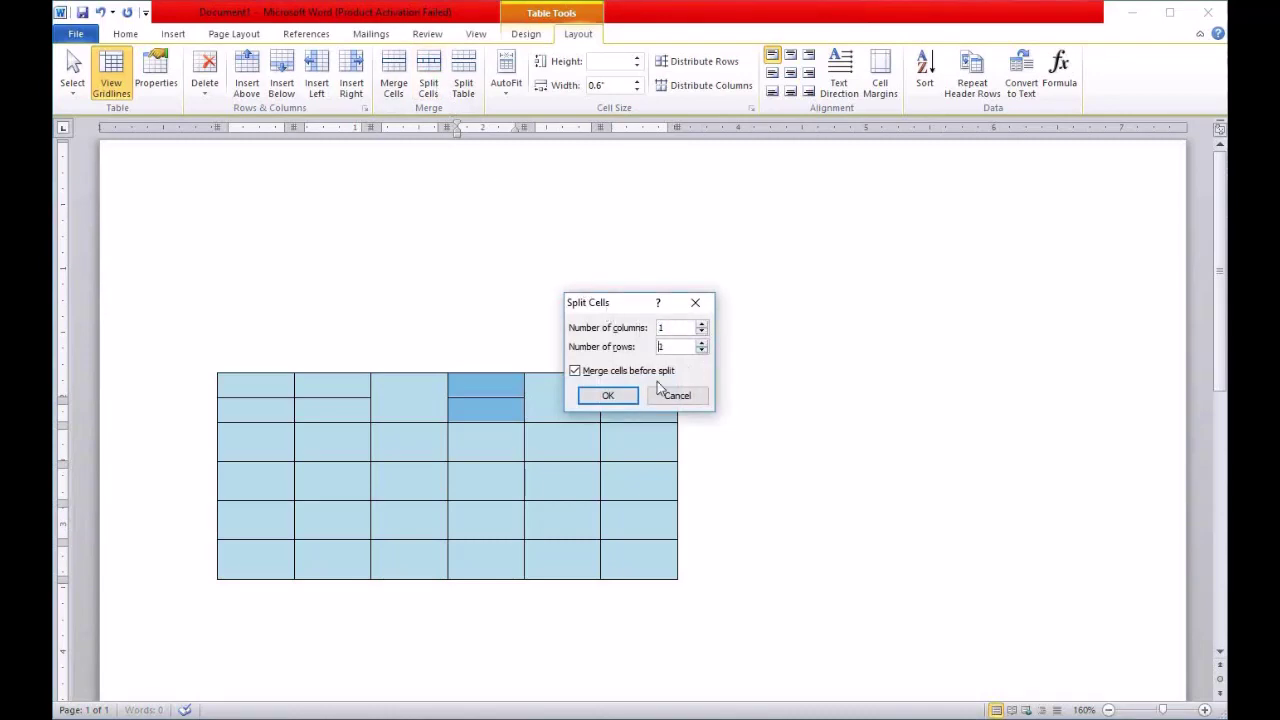
click(608, 395)
click(492, 391)
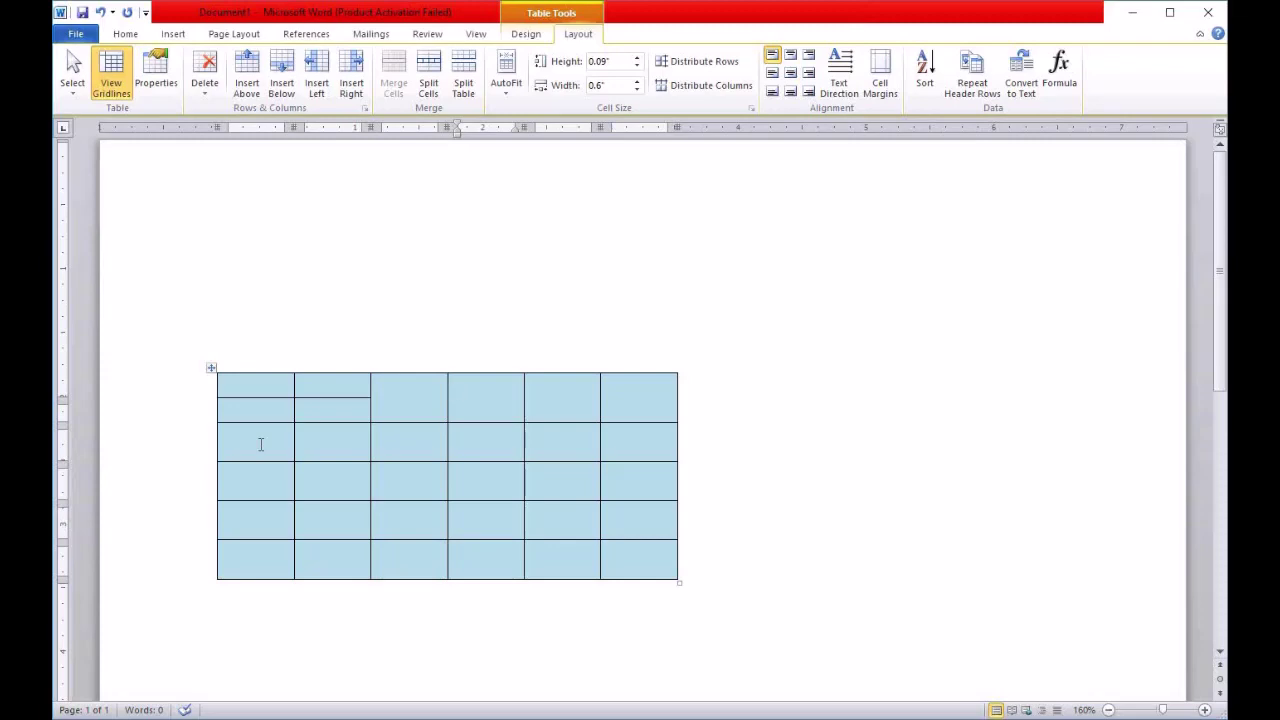
drag(260, 444, 495, 449)
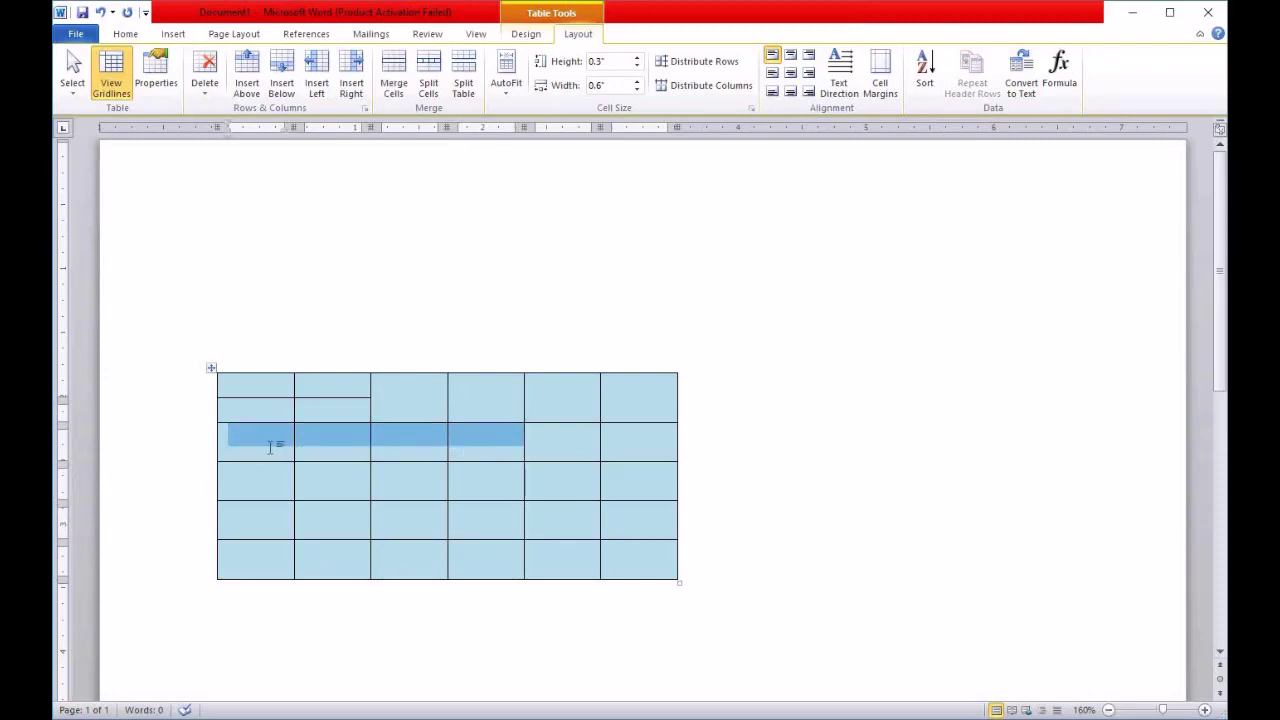
click(270, 447)
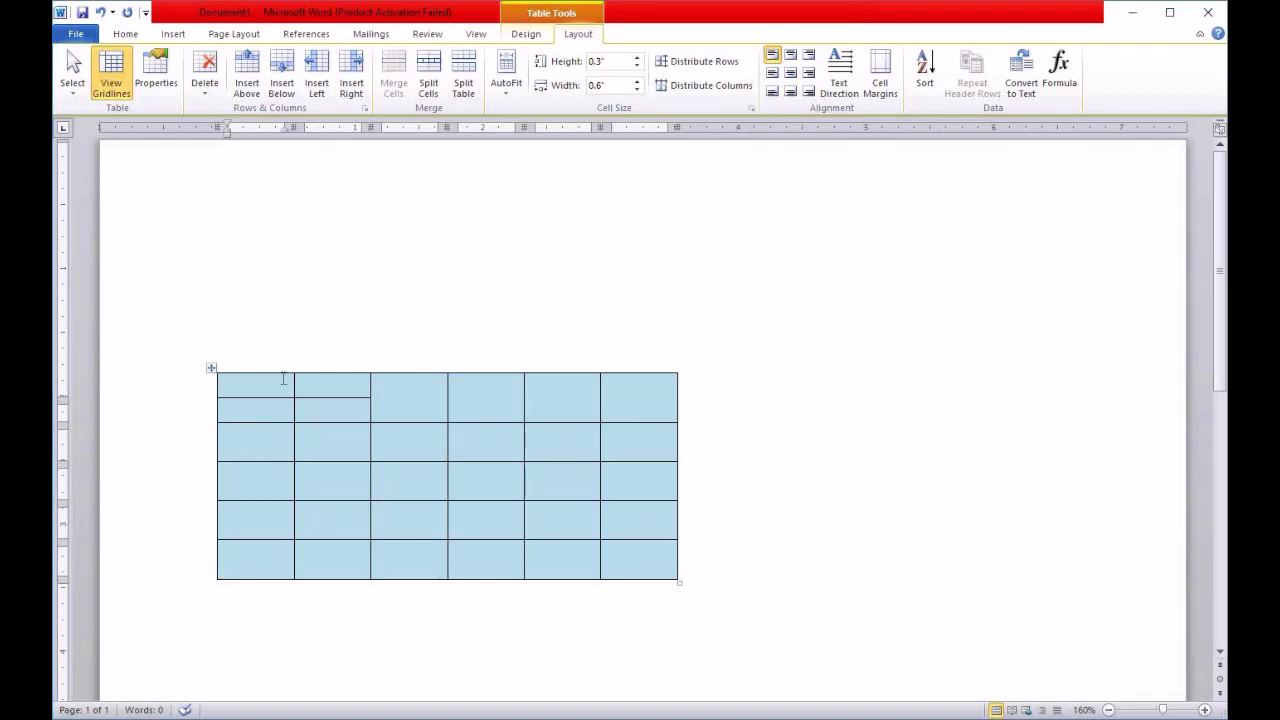
click(272, 486)
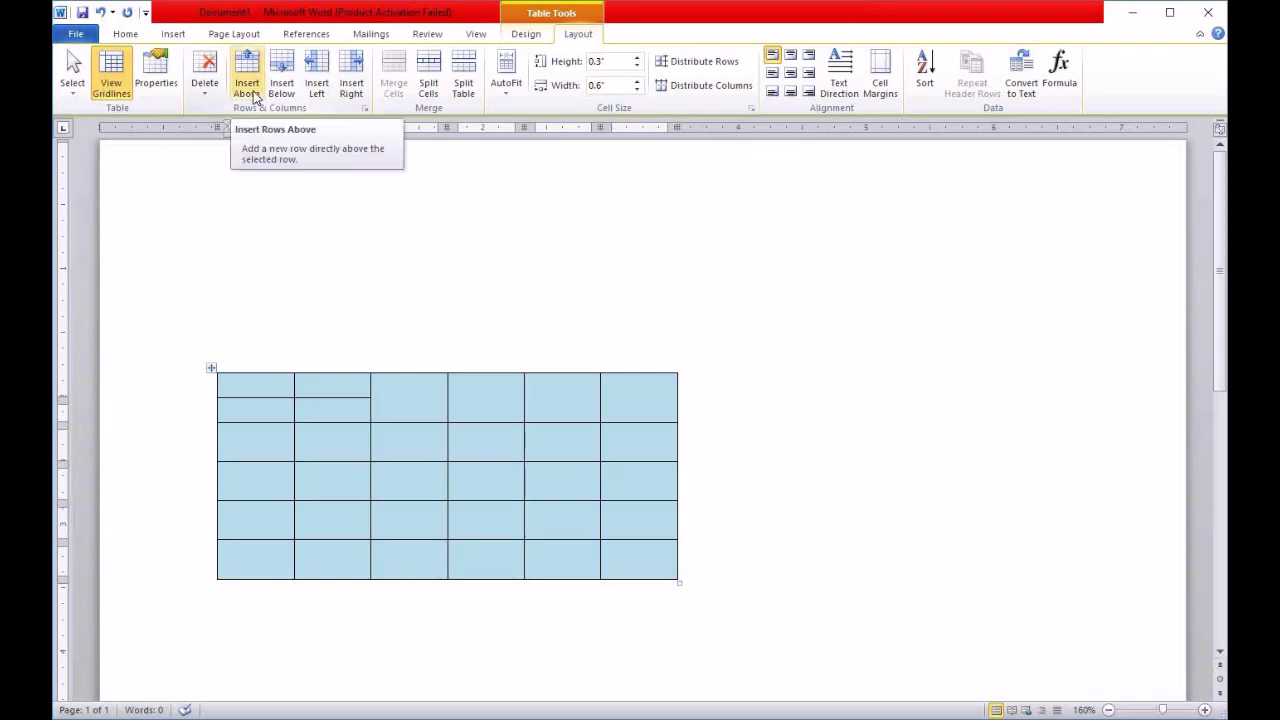
Enter 1, 2 and 3 in consecutive first-column cells, starting in the row directly below the split cells.
click(246, 440)
text(1)
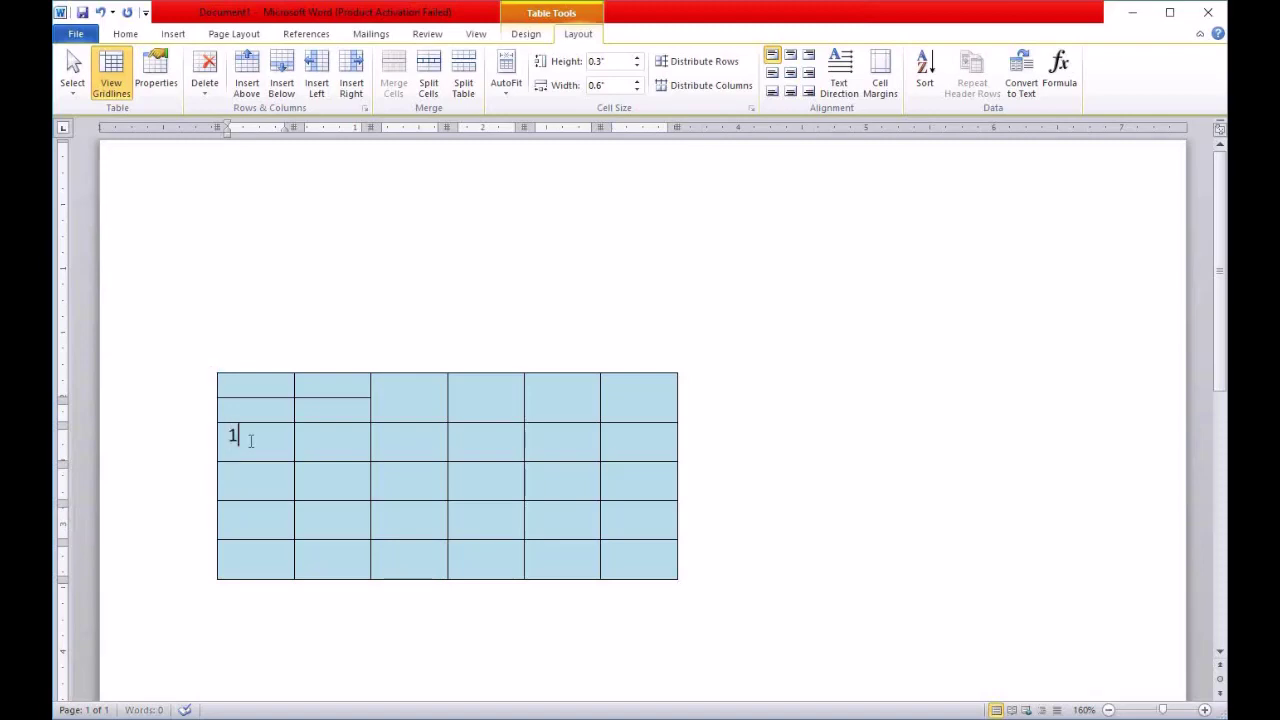
click(251, 487)
text(2)
click(251, 514)
text(2)
key(BackSpace)
text(3)
Insert an empty row above the row numbered 2 and select it.
click(258, 90)
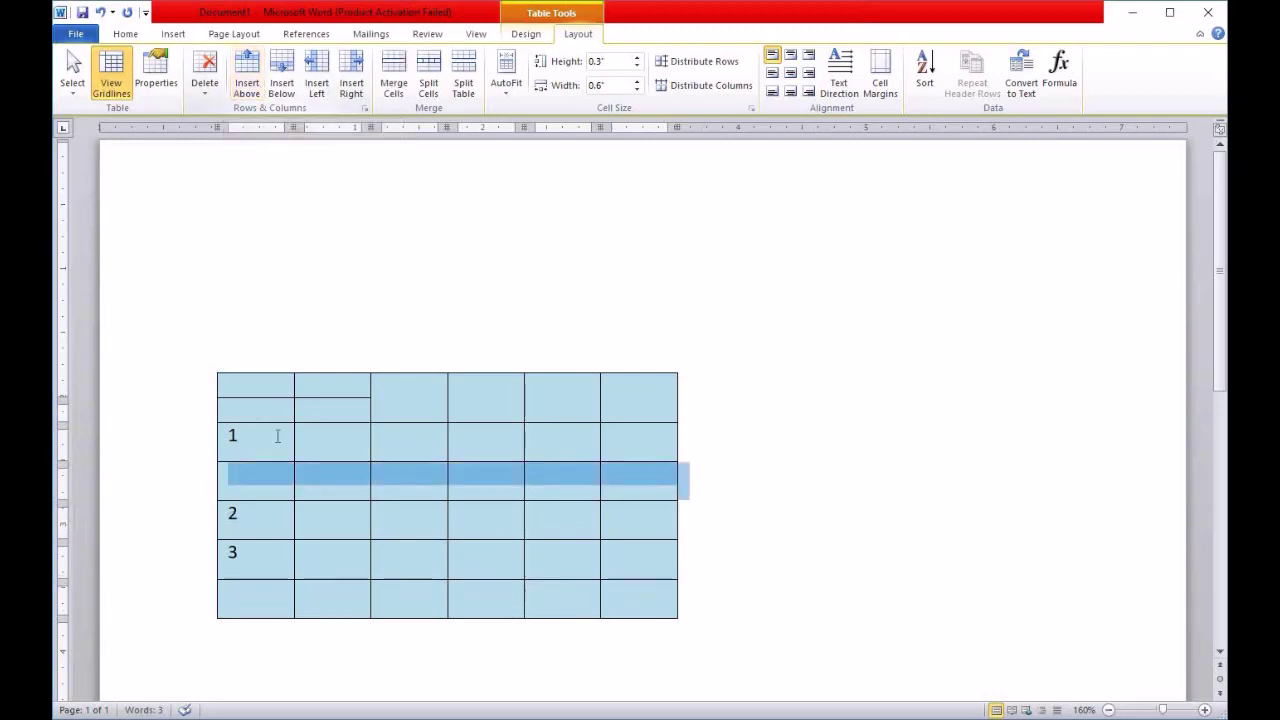
click(268, 518)
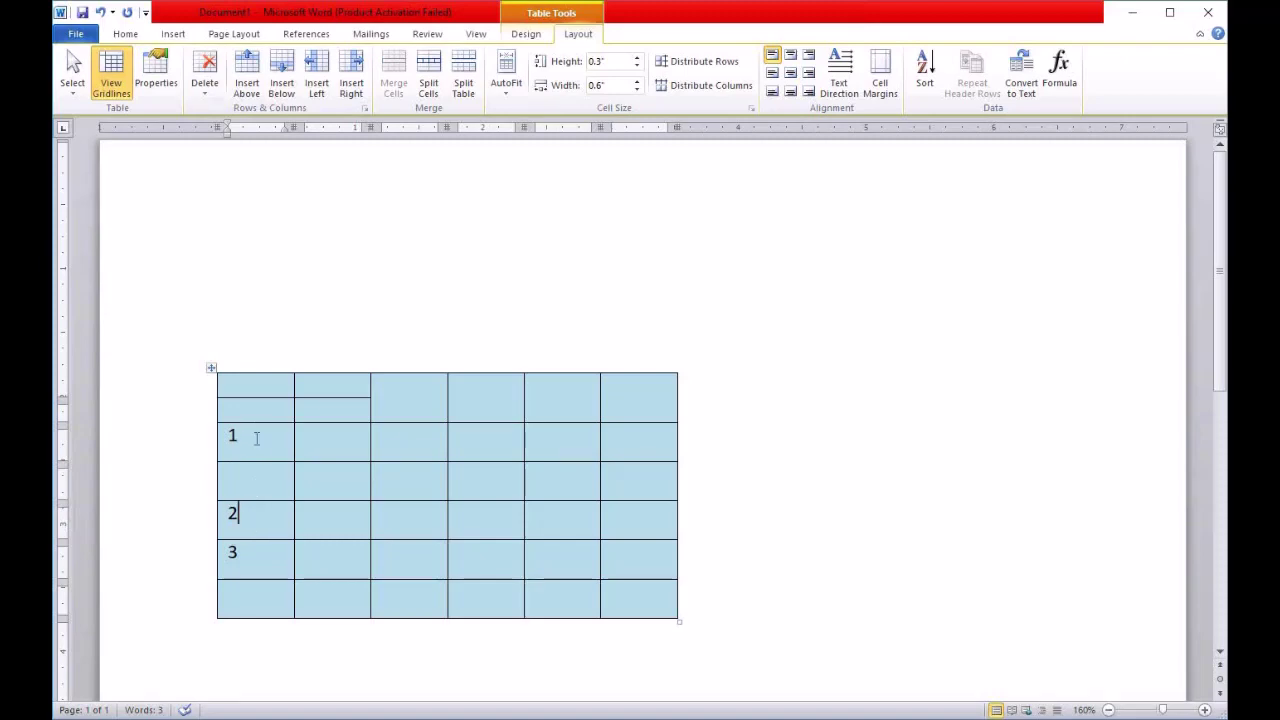
drag(366, 484, 662, 478)
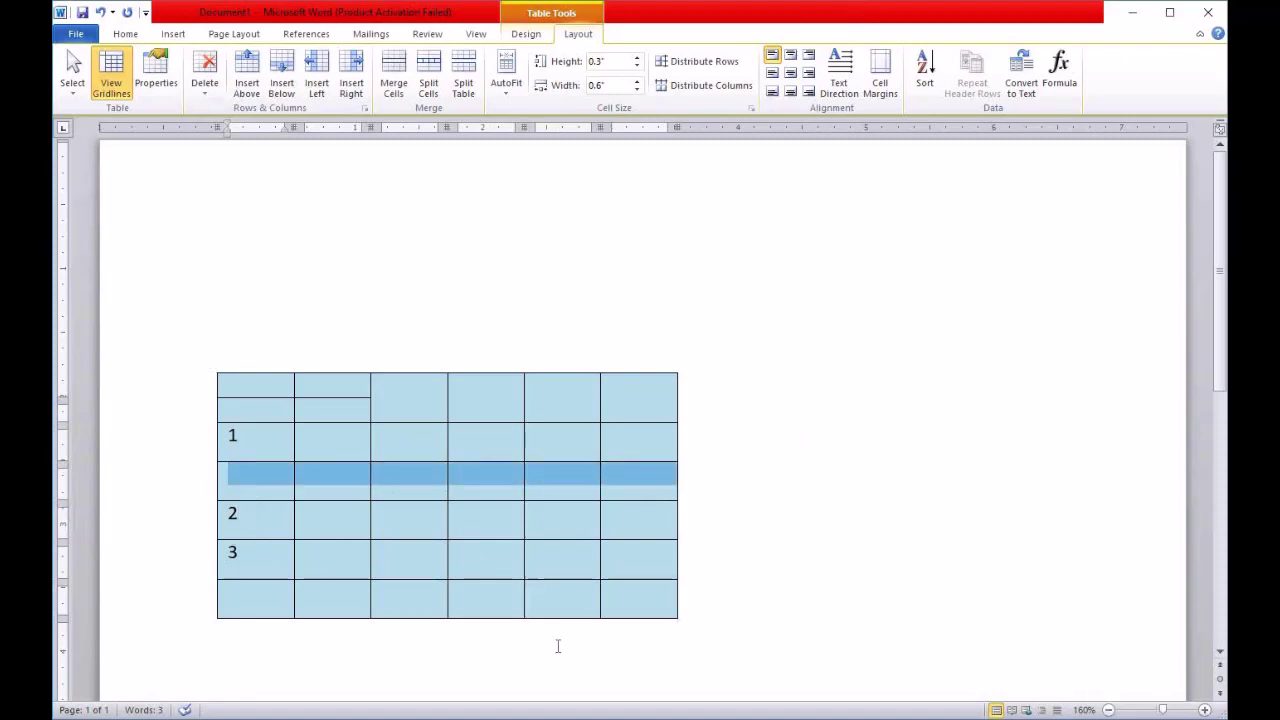
Enter 4 in the first cell of the last row and insert an empty row below it.
click(259, 560)
click(254, 598)
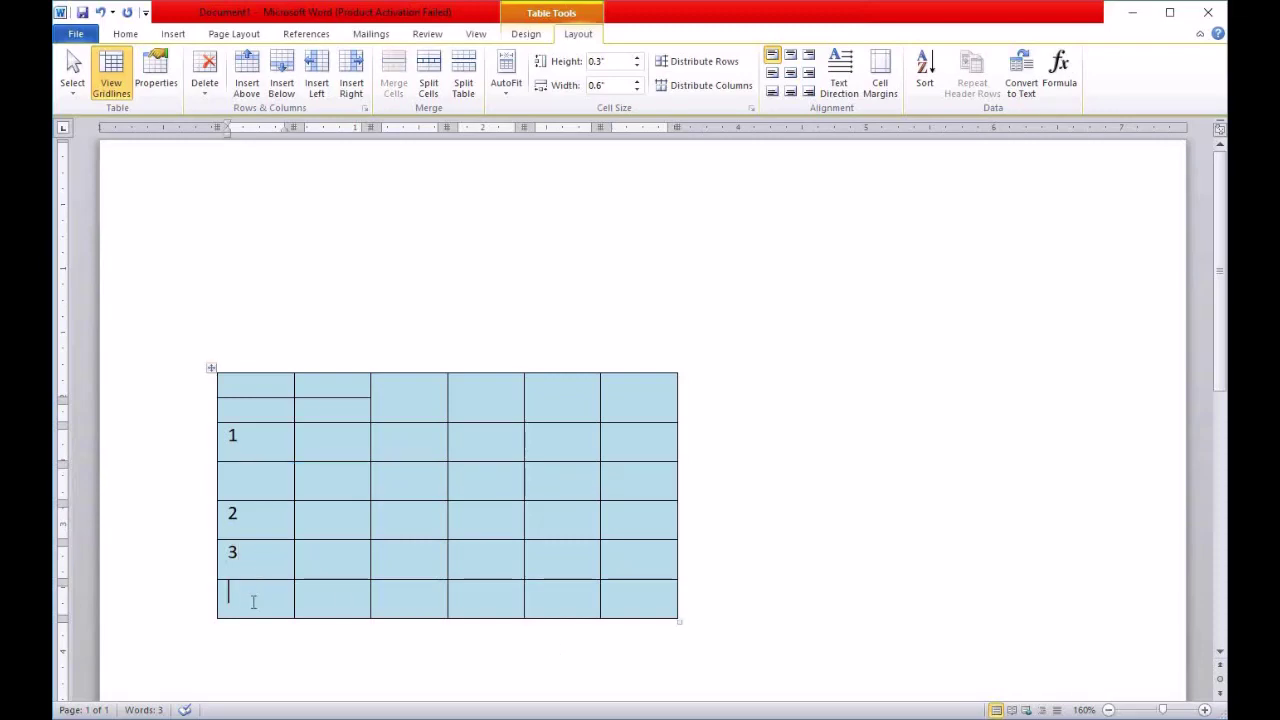
text(4)
click(281, 88)
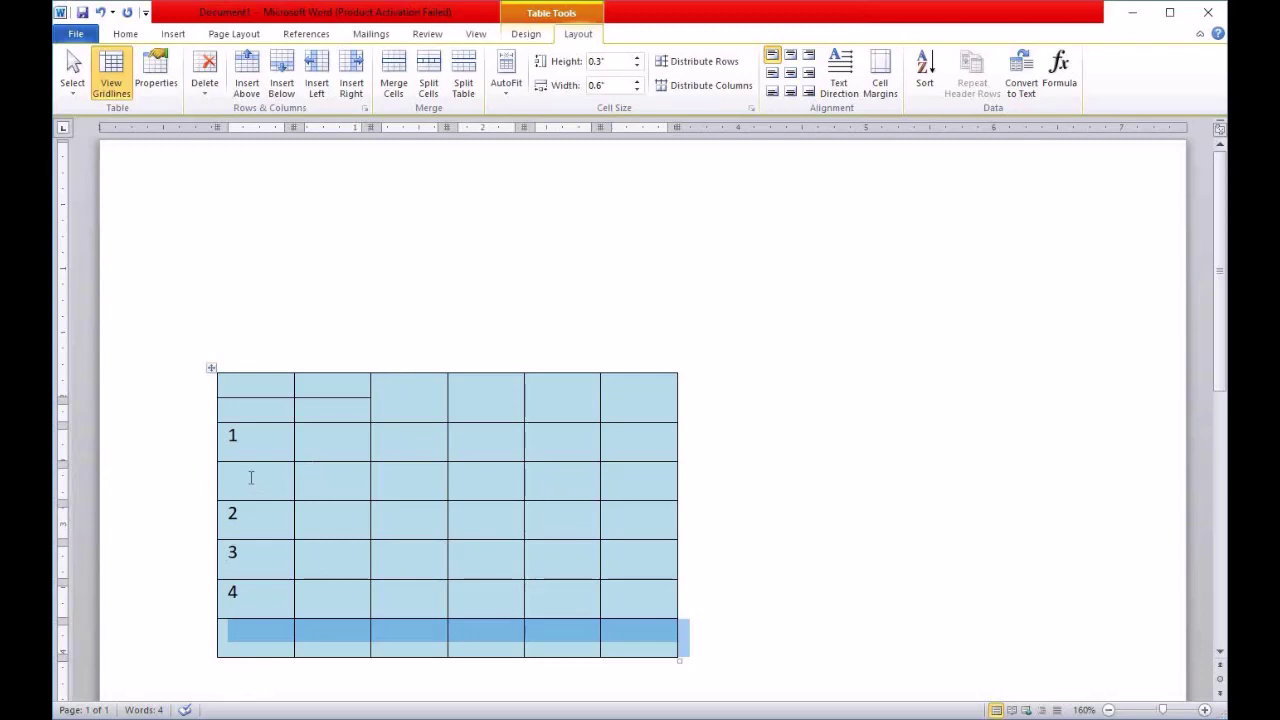
Delete the empty row between the rows numbered 1 and 2.
drag(255, 476, 634, 480)
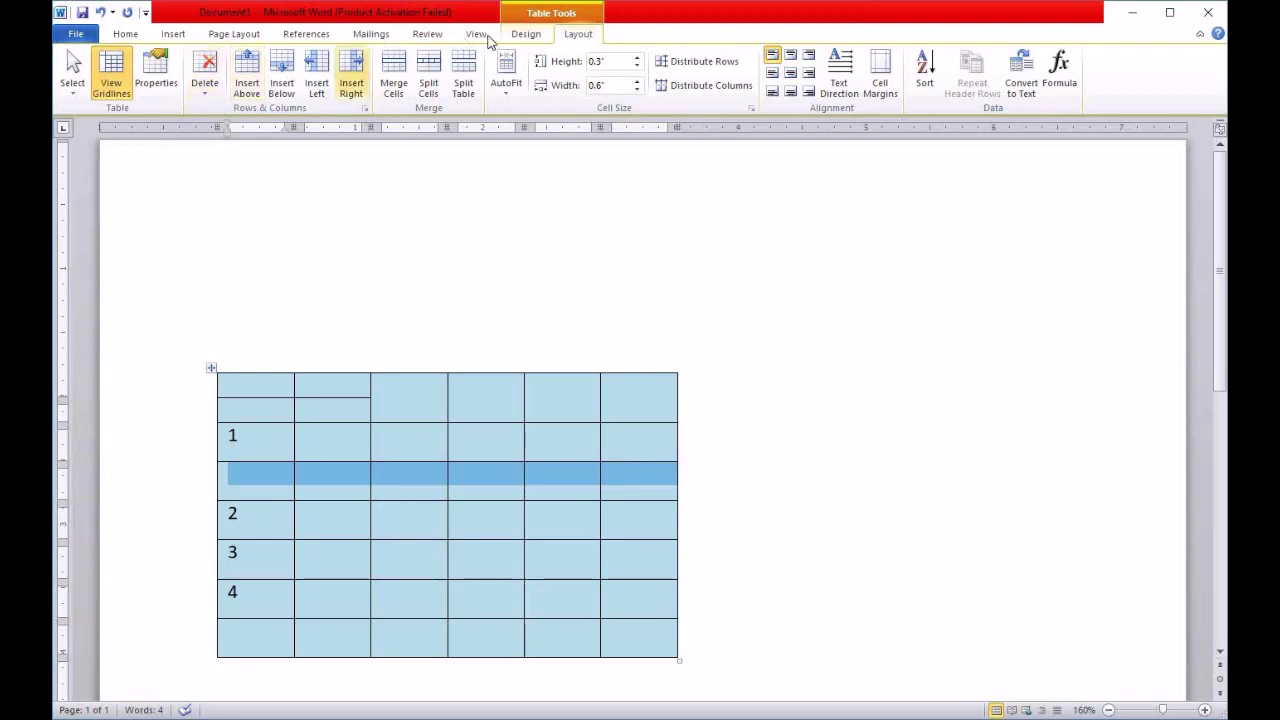
click(205, 100)
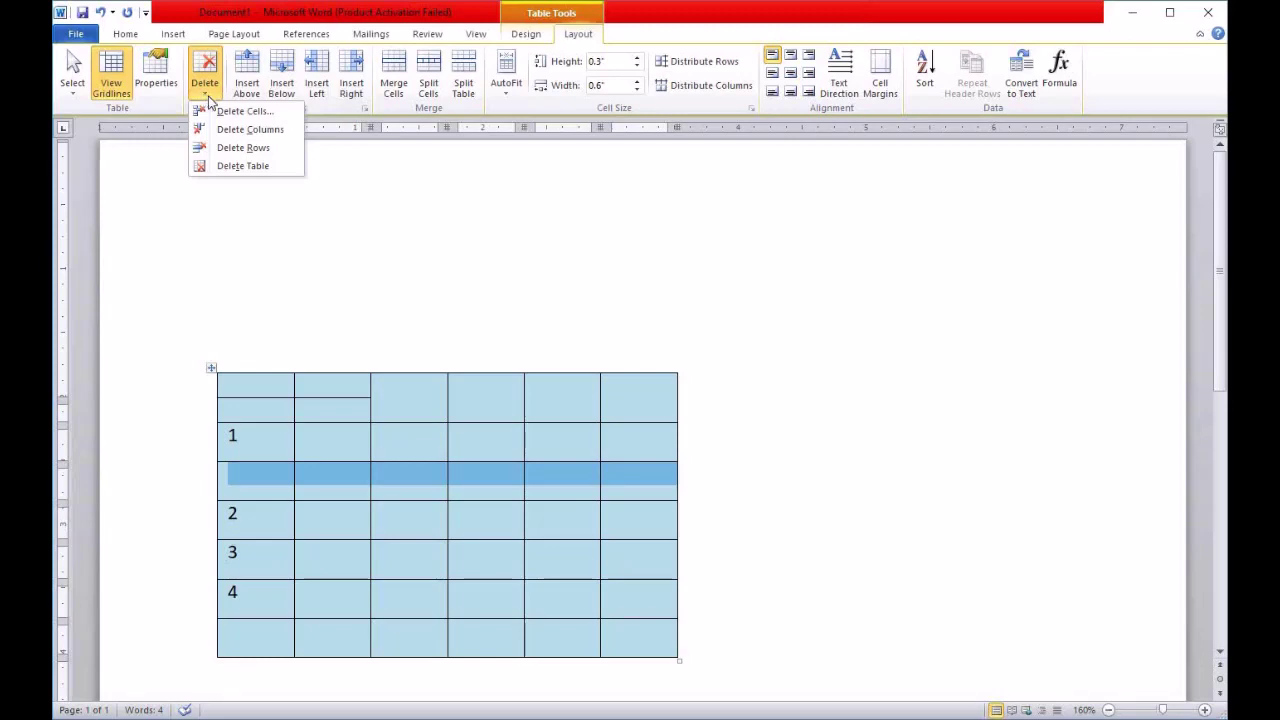
click(228, 151)
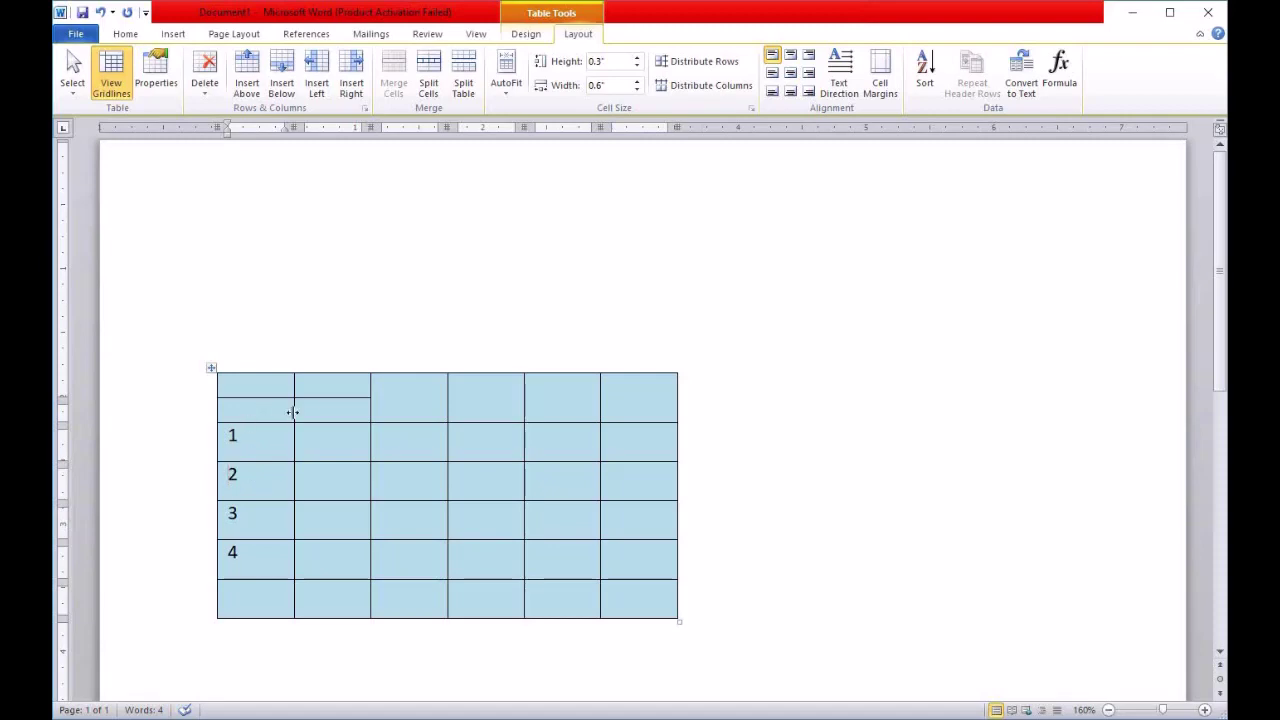
Delete the table's second column, next to the numbered cells.
drag(333, 383, 339, 585)
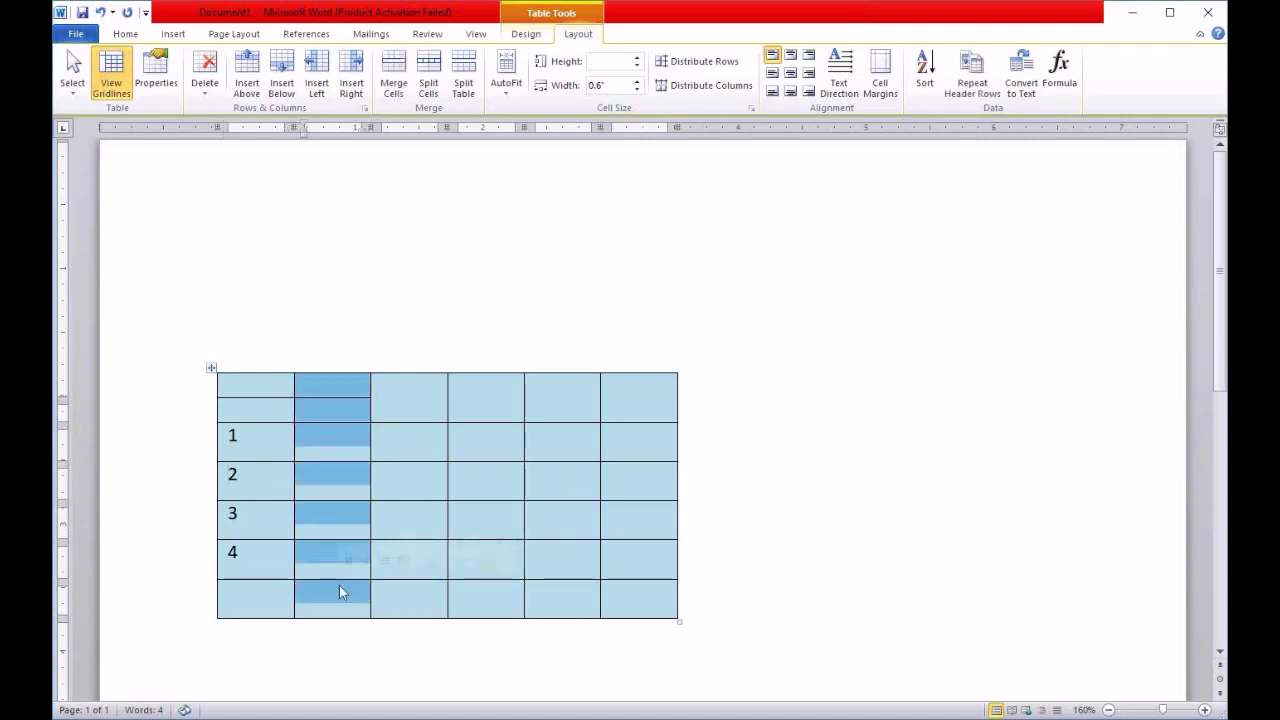
click(203, 97)
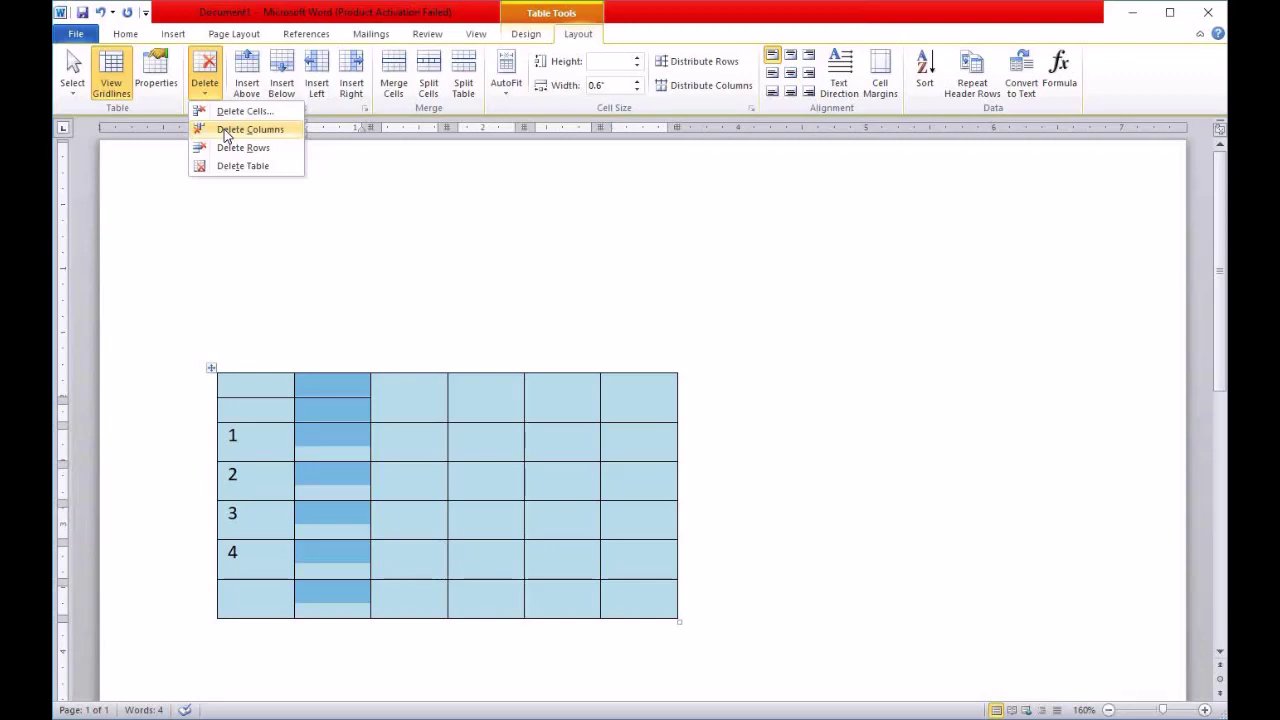
click(226, 130)
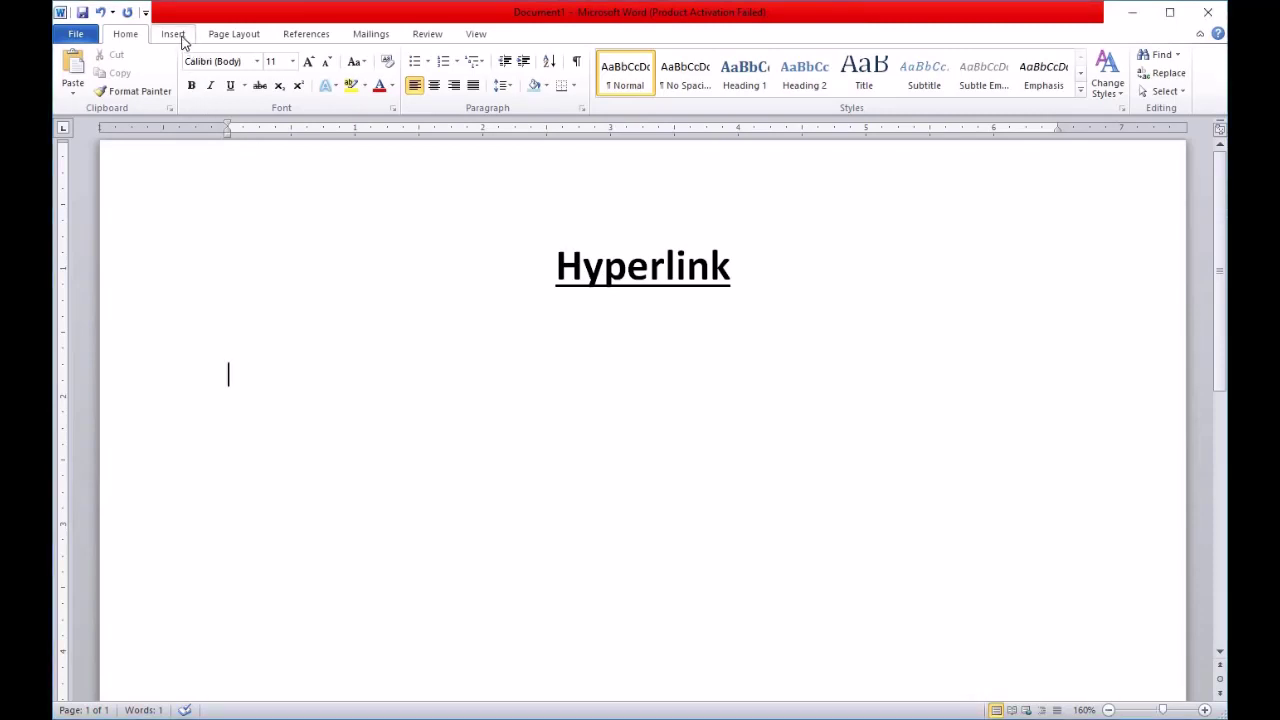
click(173, 34)
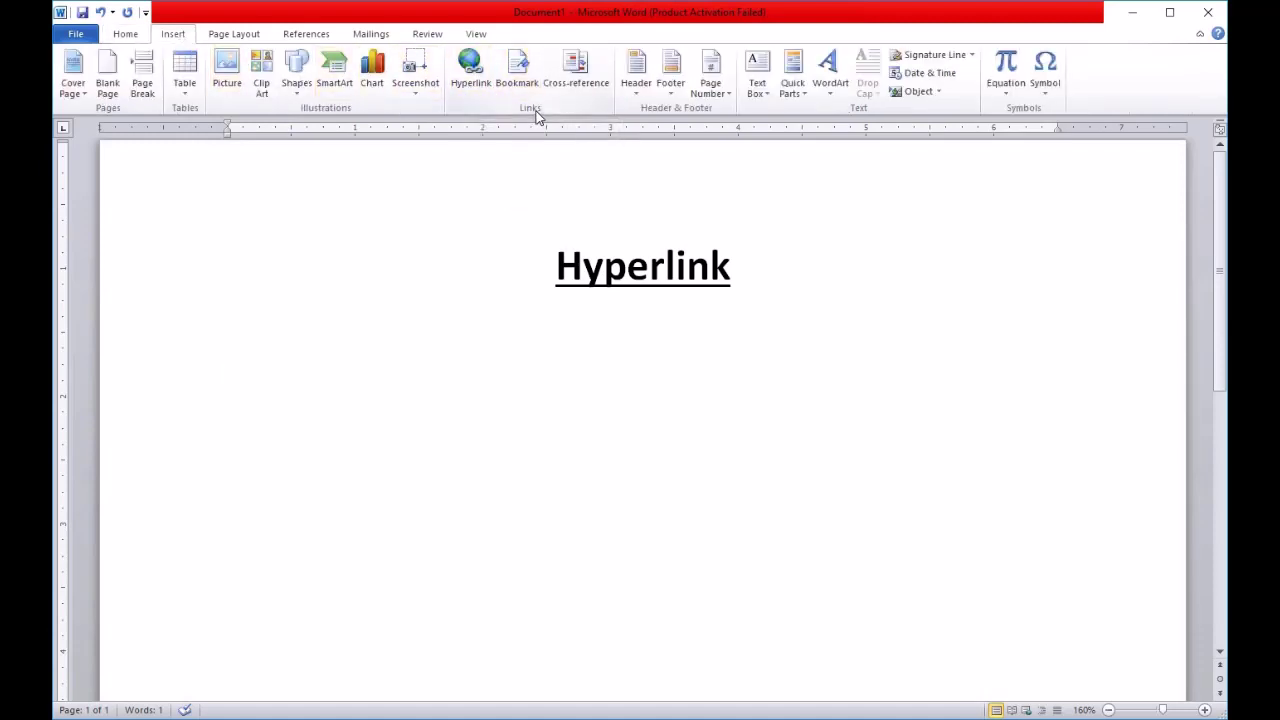
click(464, 78)
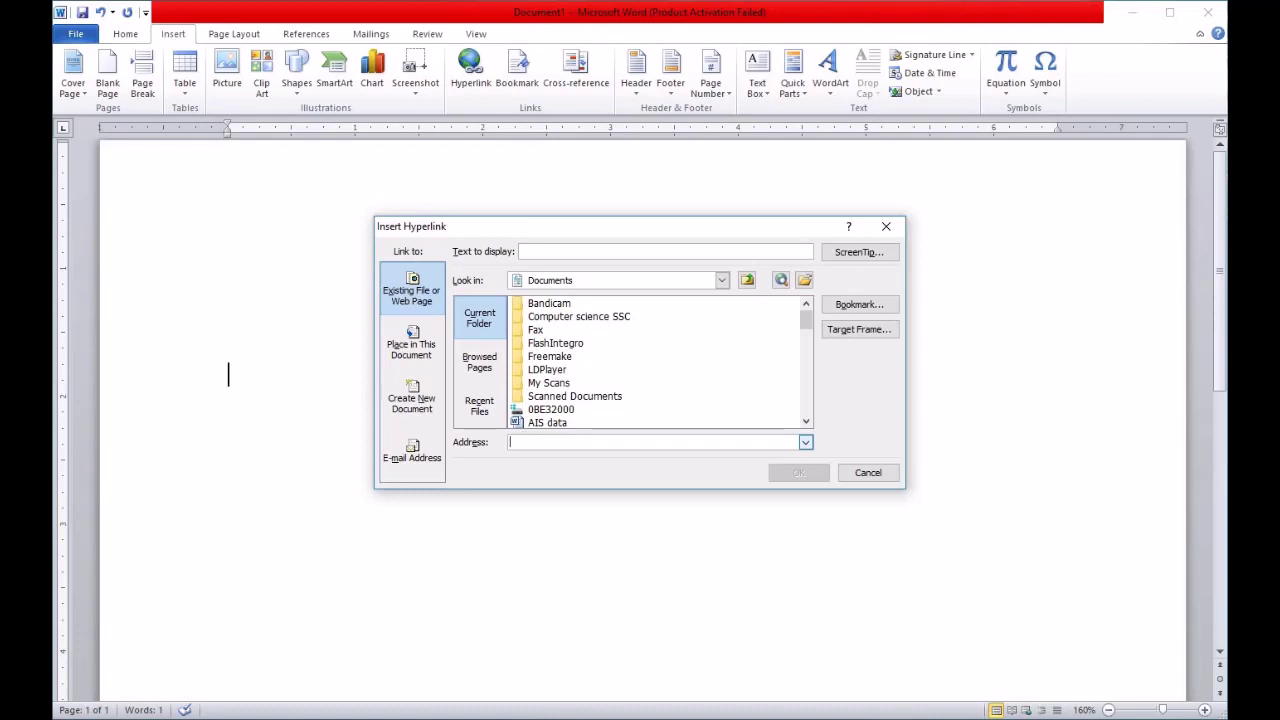
text(www.hotmail.com)
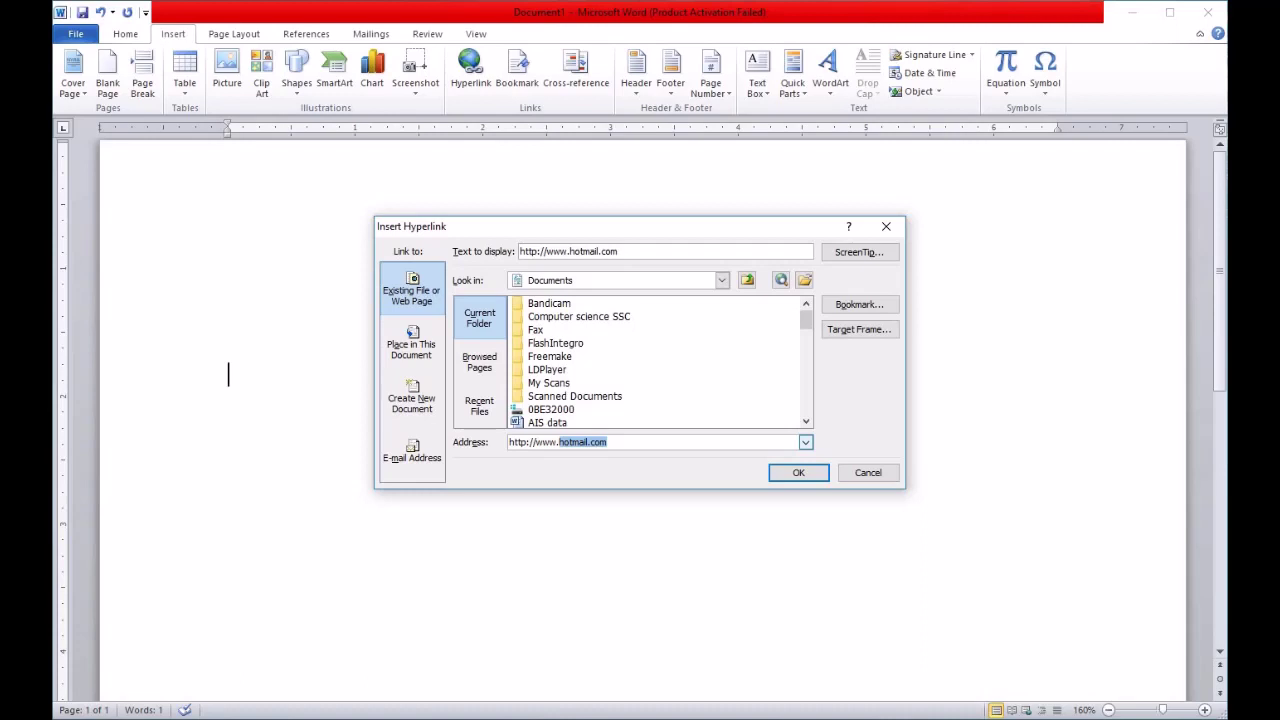
key(End)
click(799, 473)
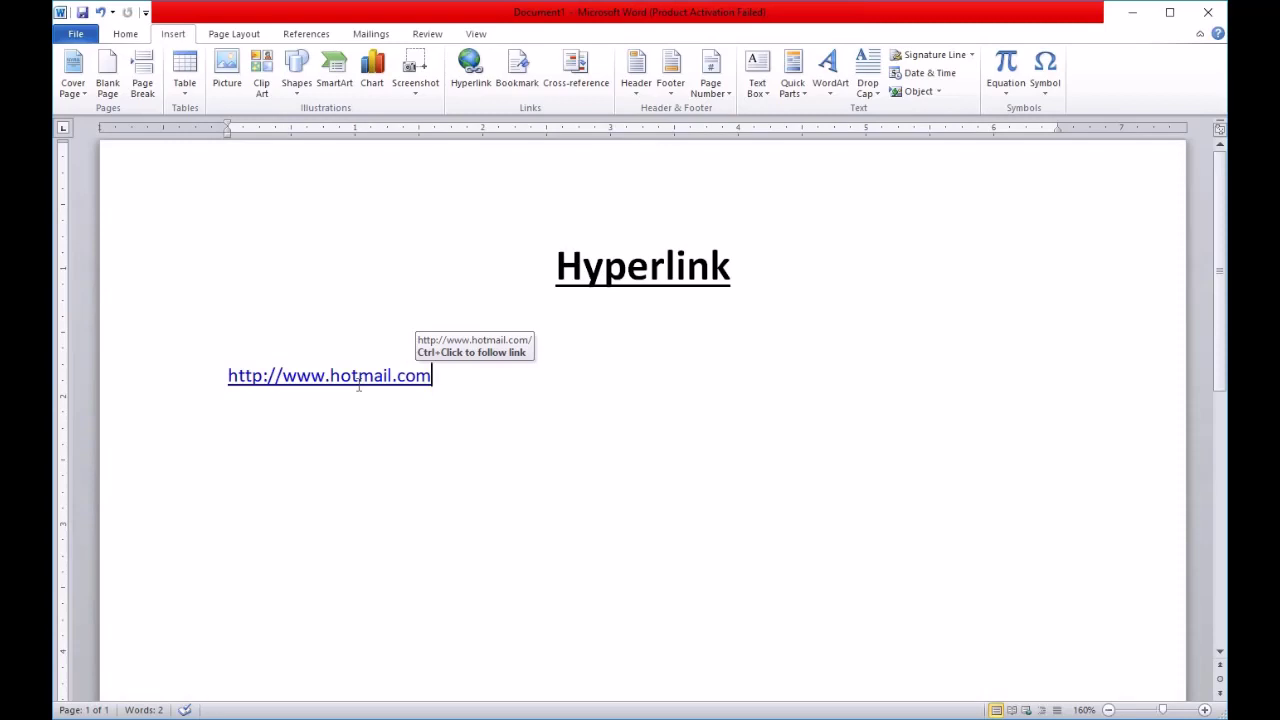
key(Return)
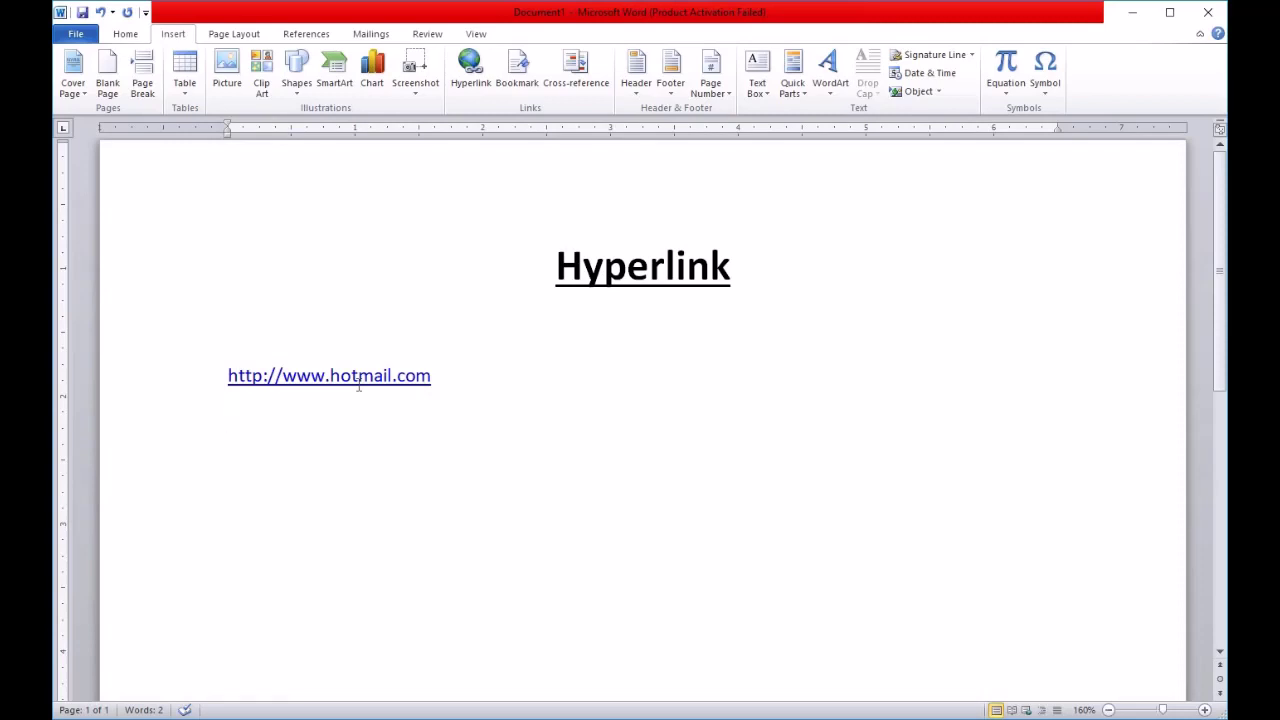
text(htt)
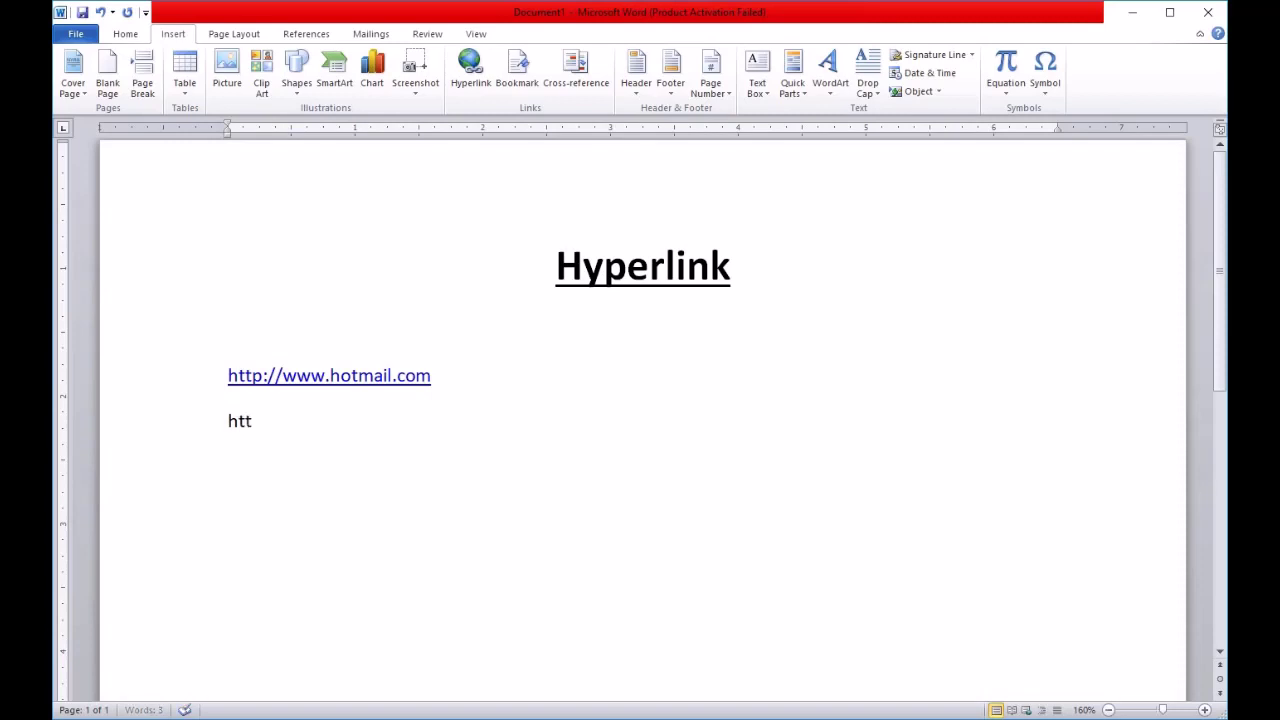
text(p://www.)
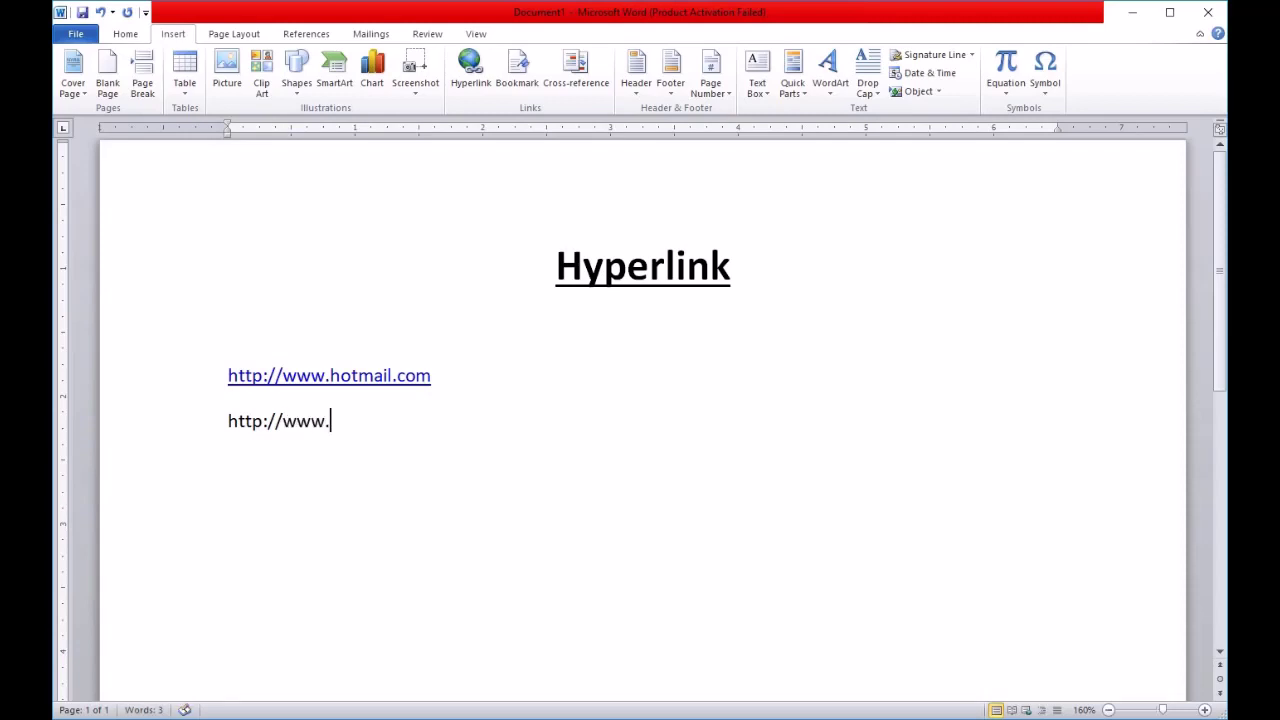
text(yahh)
key(BackSpace)
text(oo)
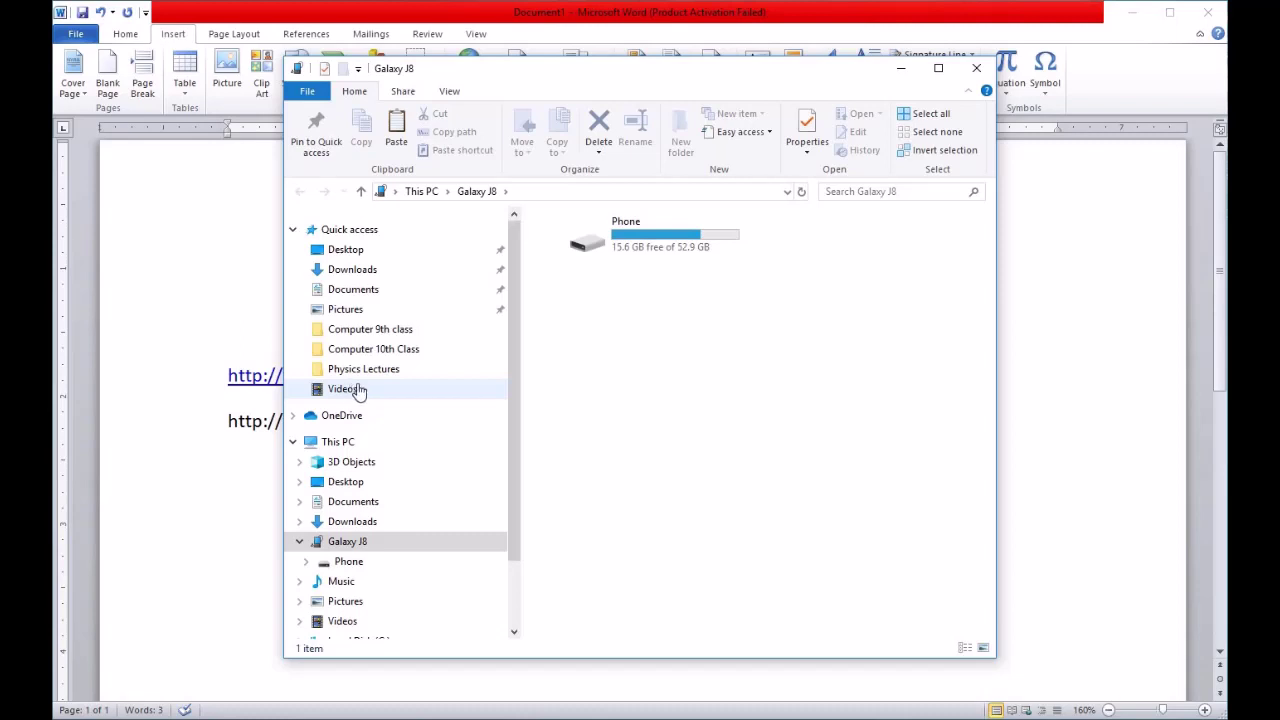
click(980, 67)
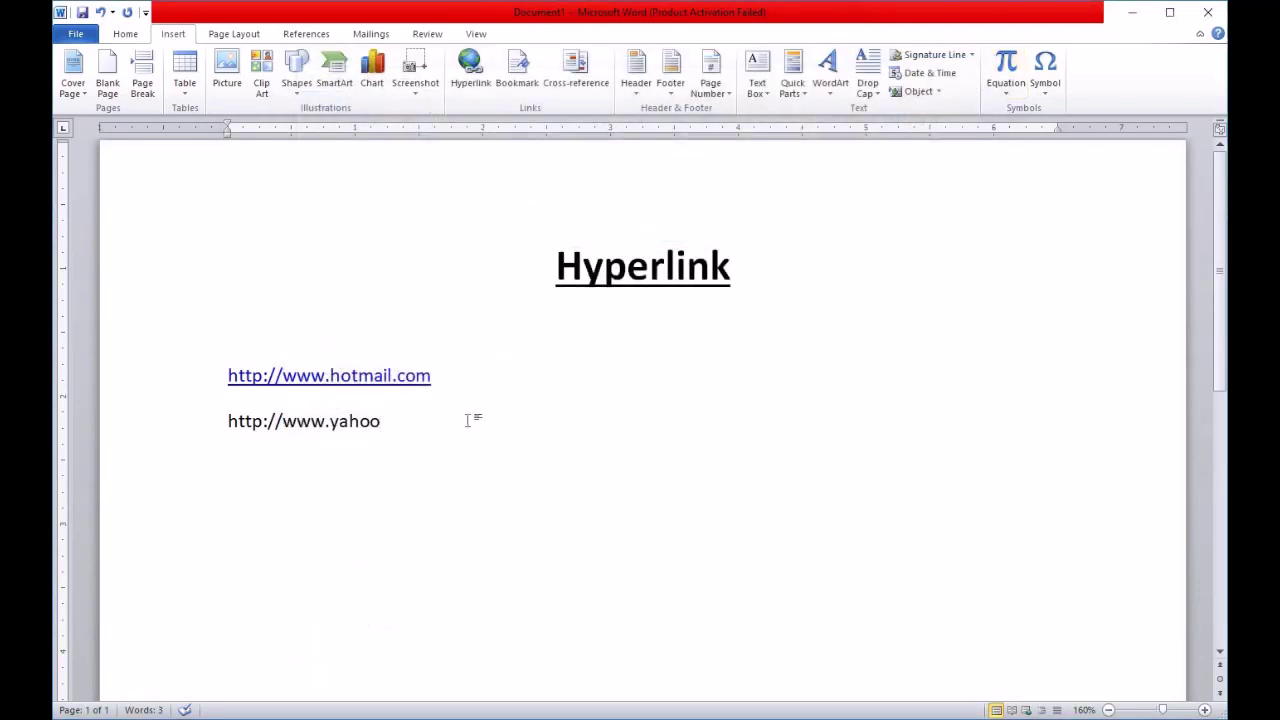
text(.com)
key(space)
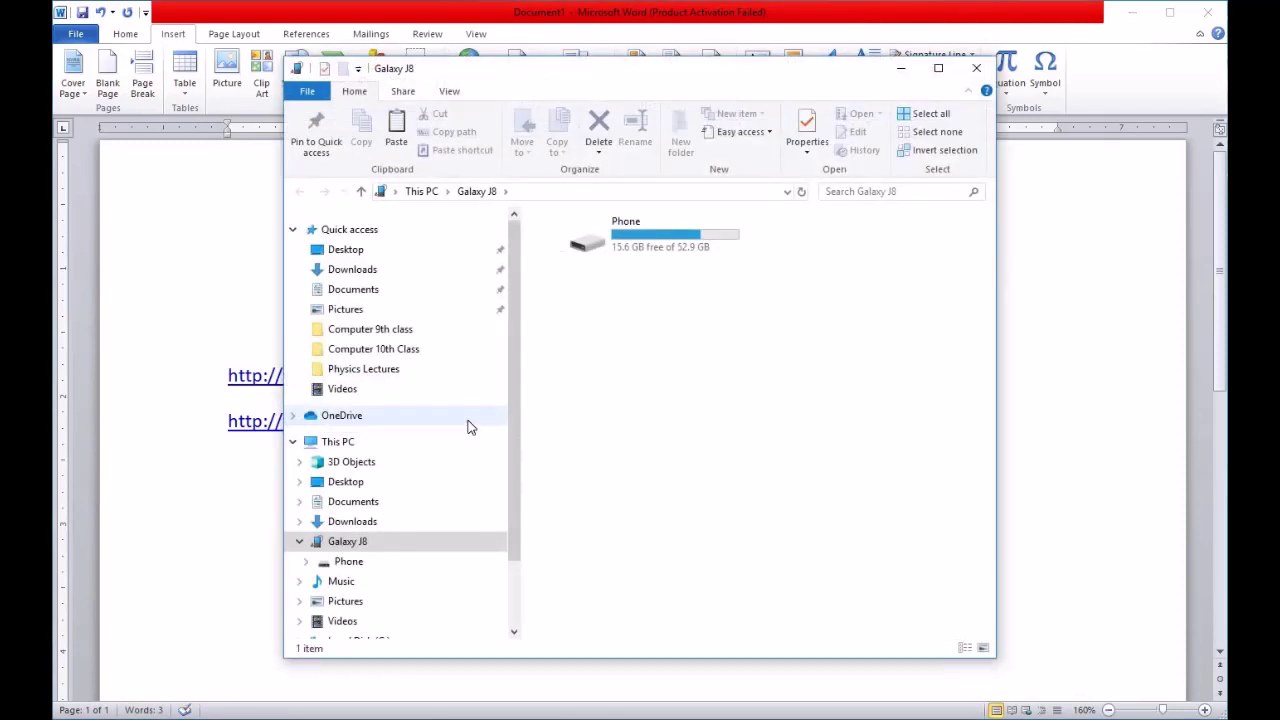
click(976, 68)
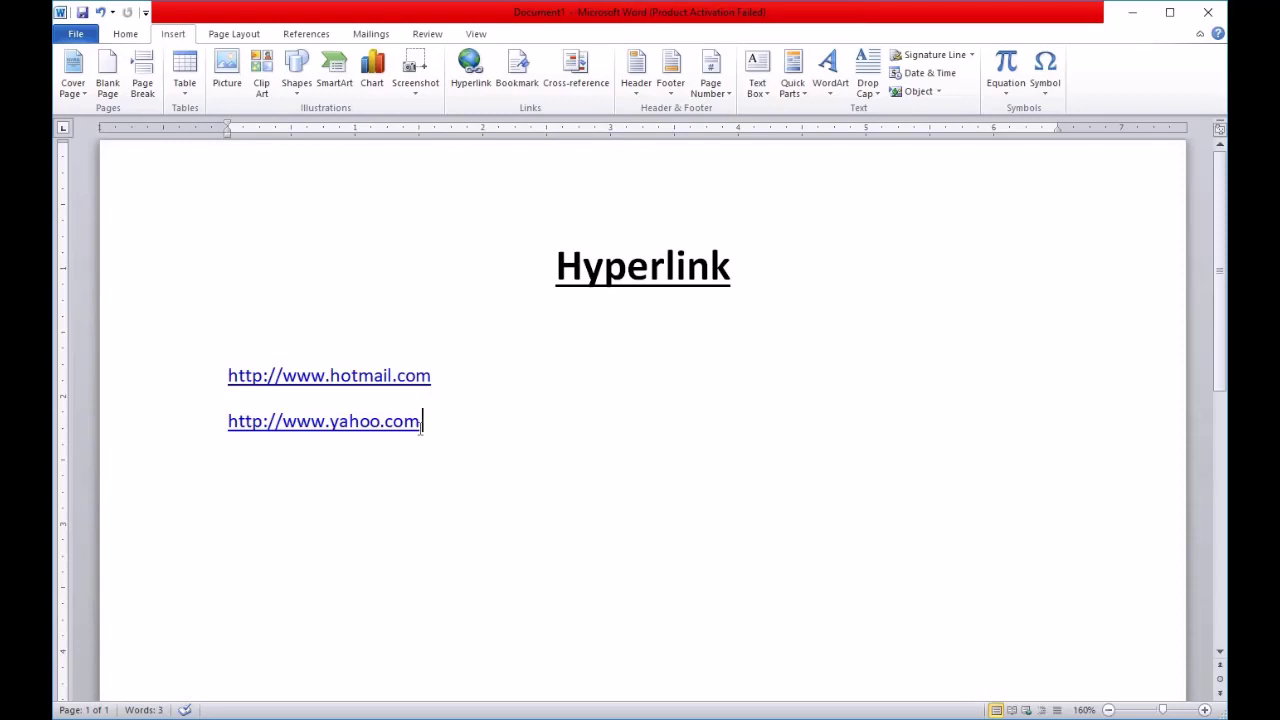
drag(229, 422, 420, 428)
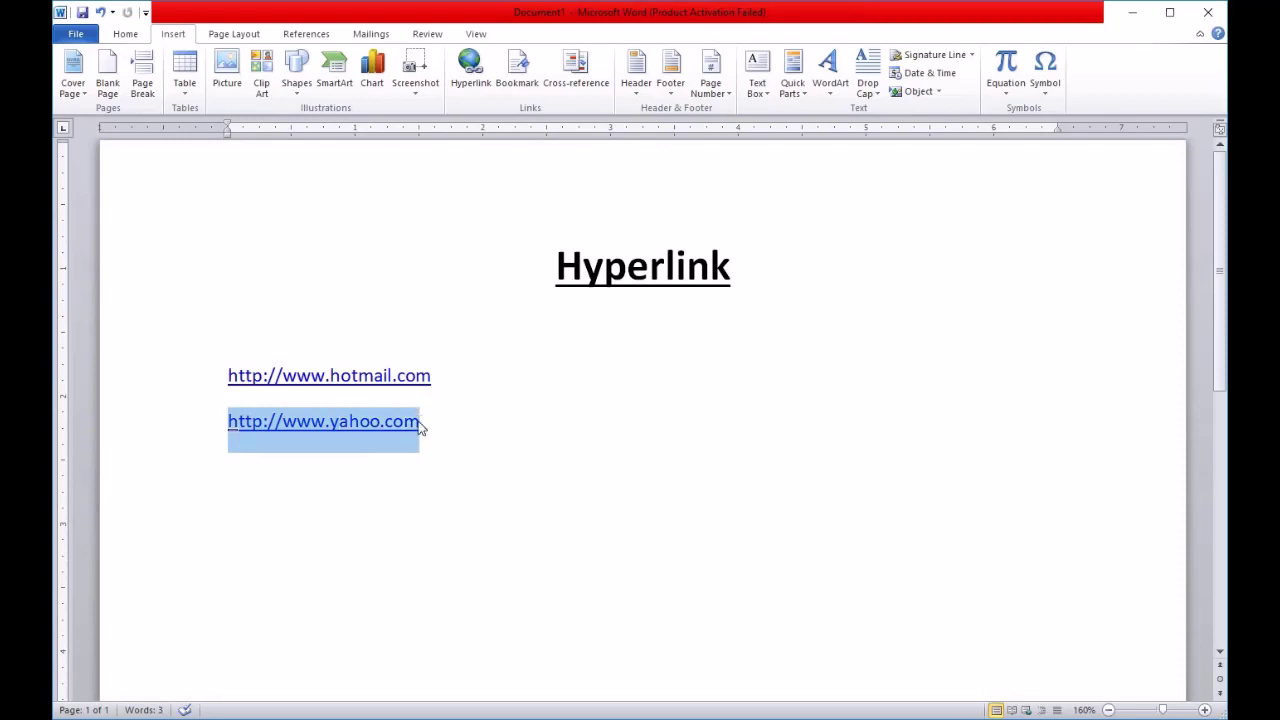
right_click(367, 427)
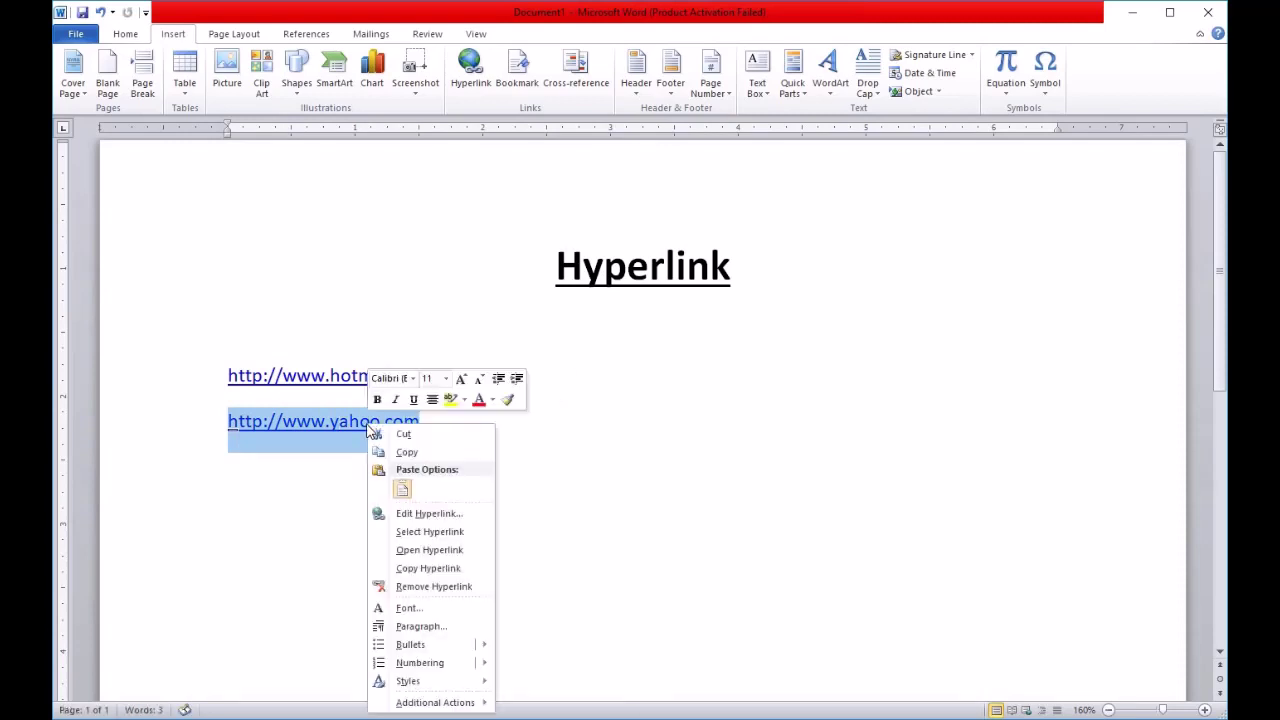
click(398, 590)
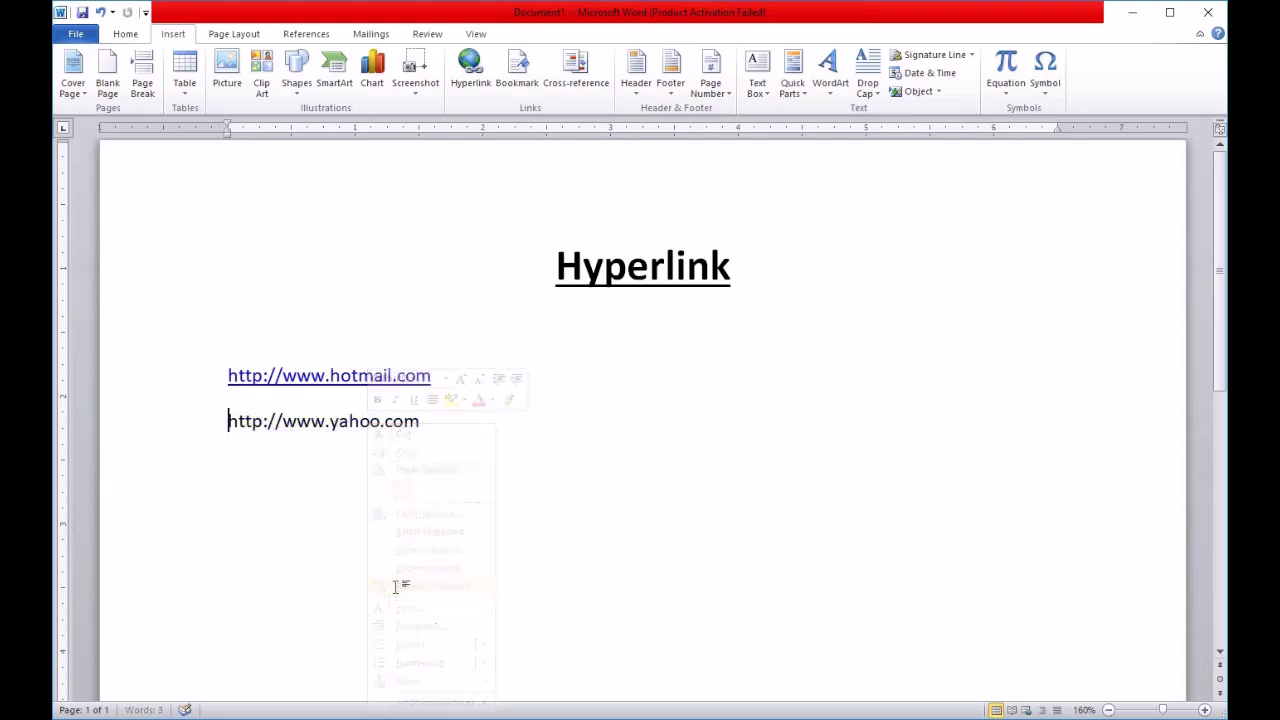
click(426, 422)
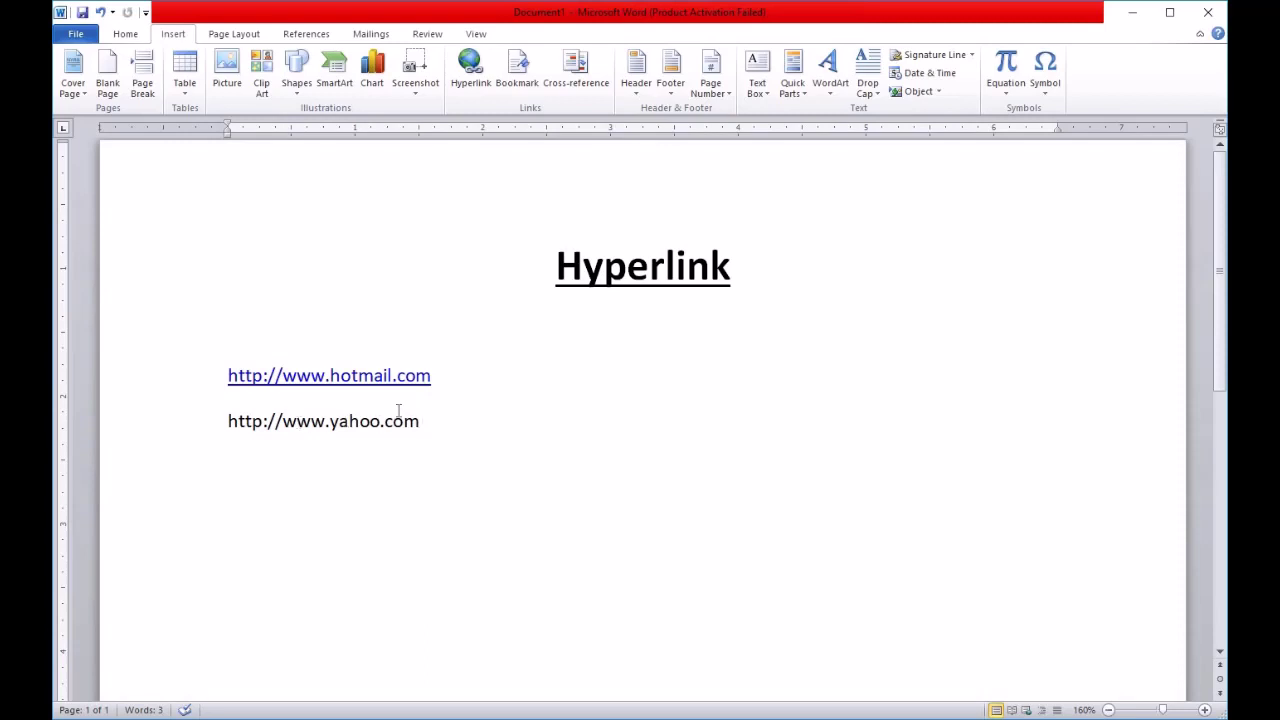
Delete the Hotmail link and the Yahoo address below the Hyperlink heading.
drag(432, 385, 222, 379)
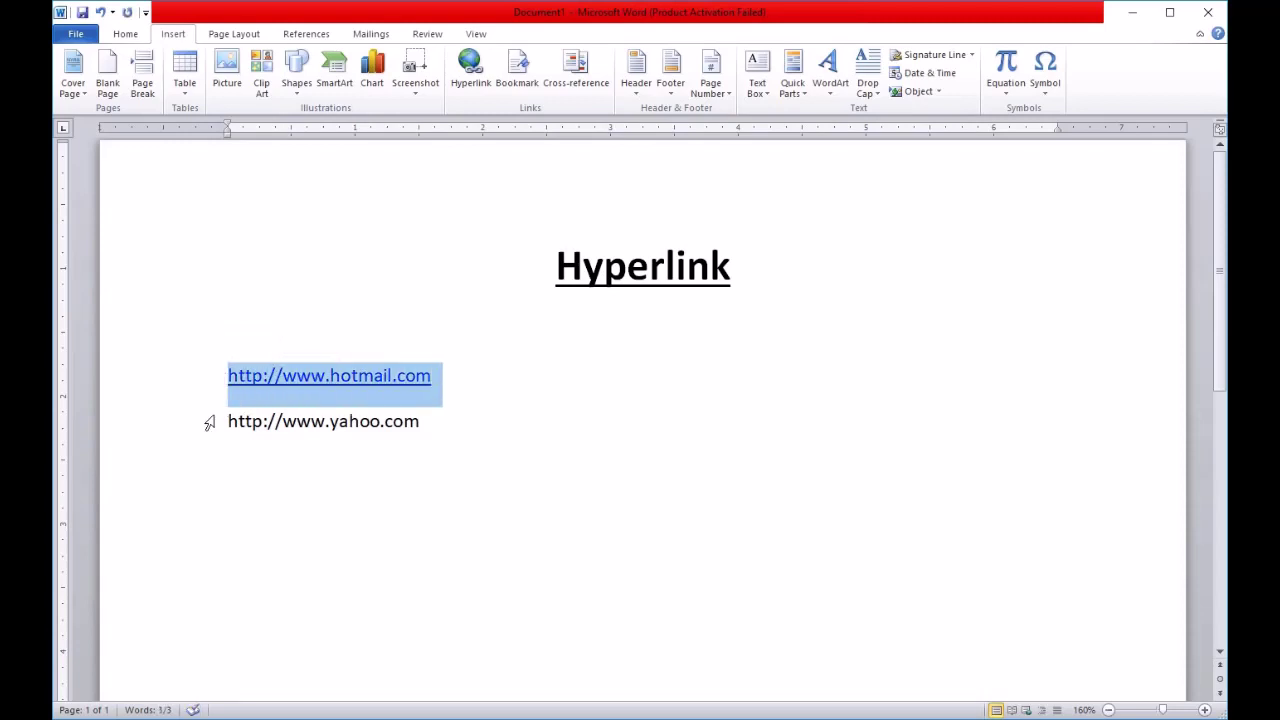
key(Delete)
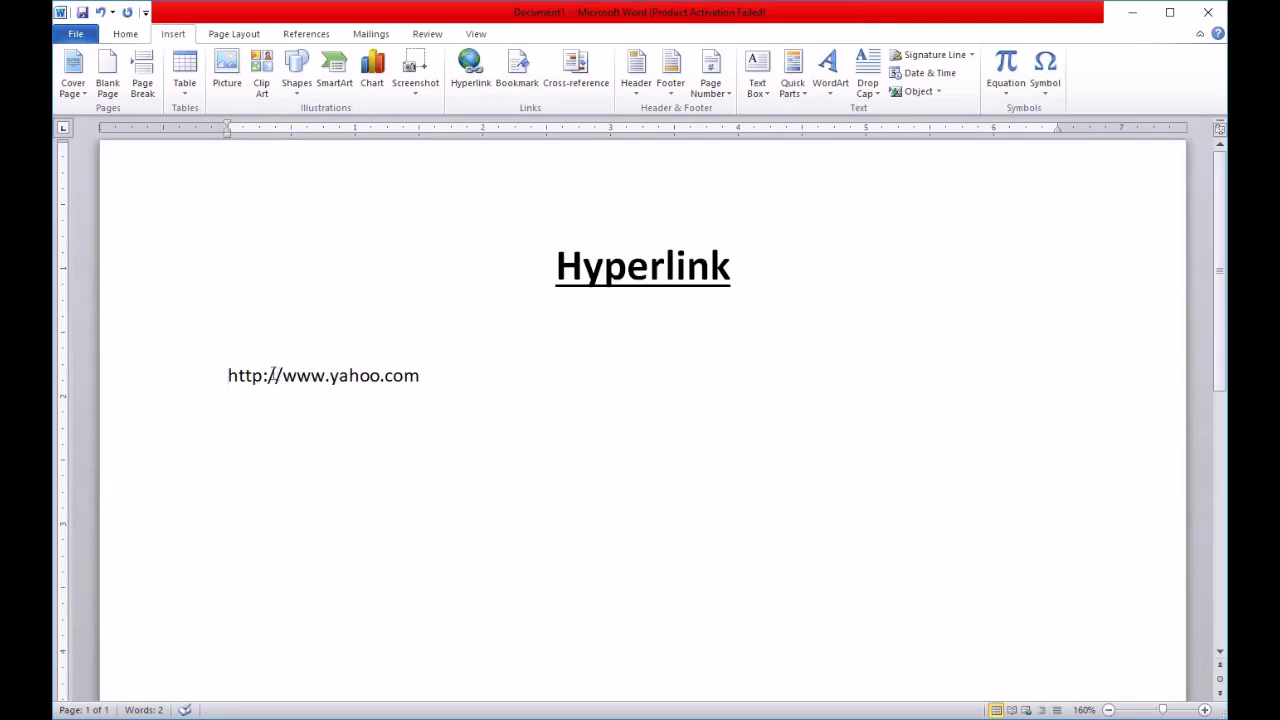
drag(228, 375, 420, 375)
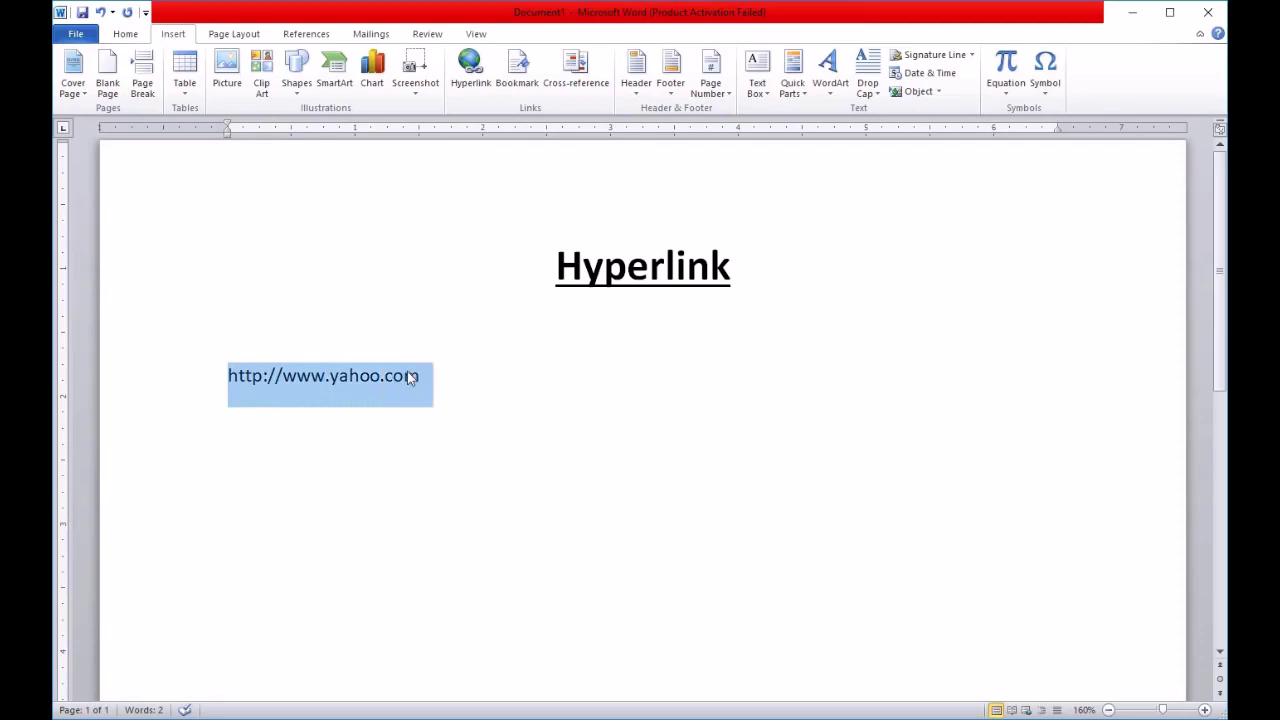
key(Delete)
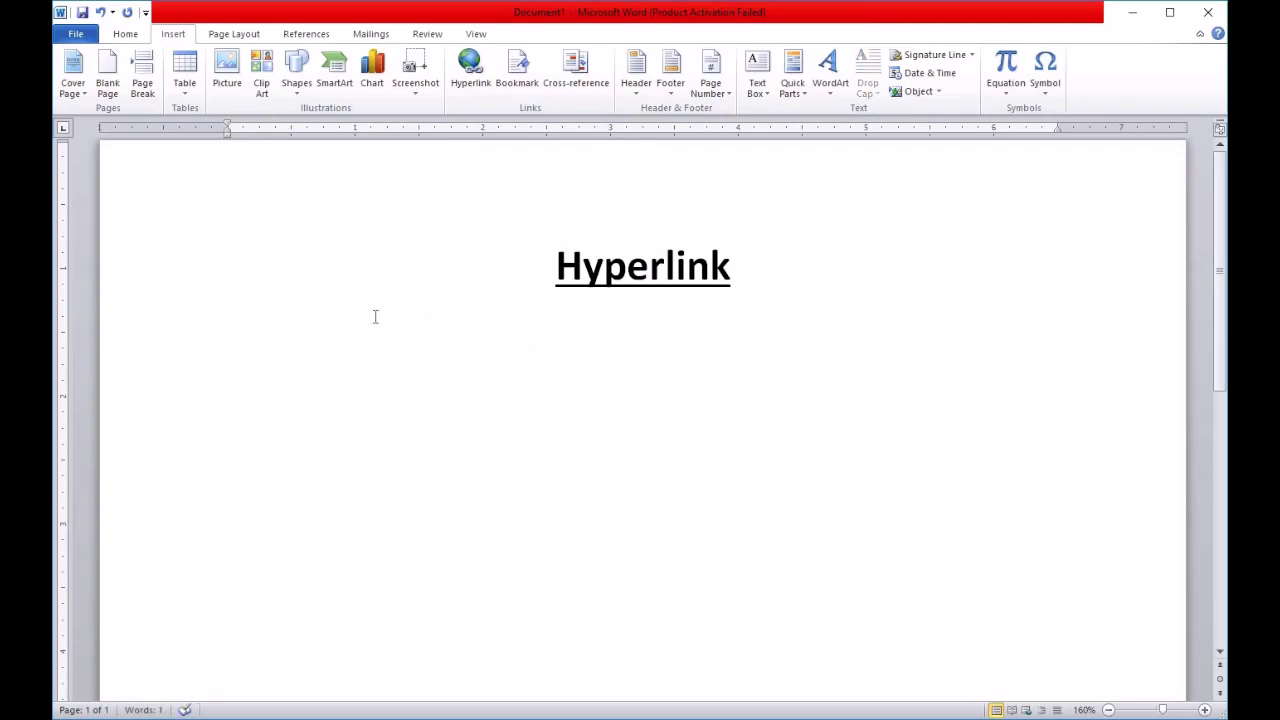